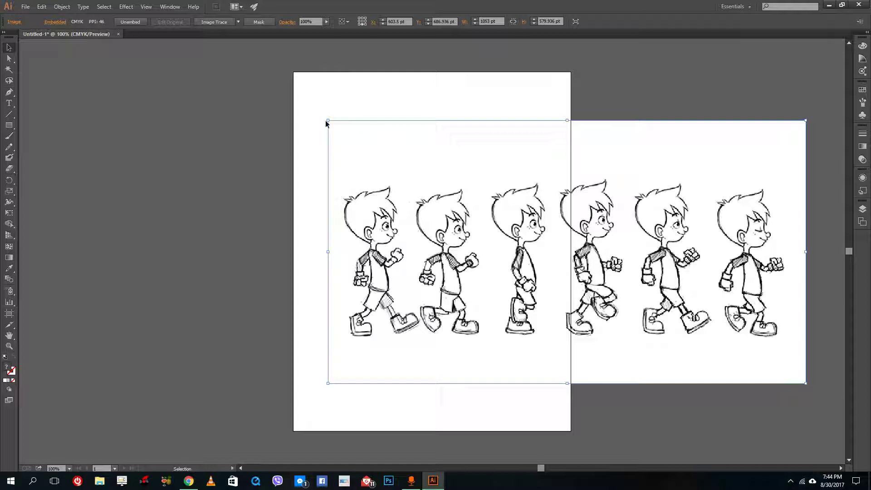
# Enlarge the walk-cycle sketch image to about 1185 pt wide, show the layer list and shift the image slightly on the artboard.
pyautogui.moveTo(327, 120)
pyautogui.mouseDown()
pyautogui.moveTo(263, 74)
pyautogui.moveTo(314, 100)
pyautogui.mouseUp()
pyautogui.click(861, 209)
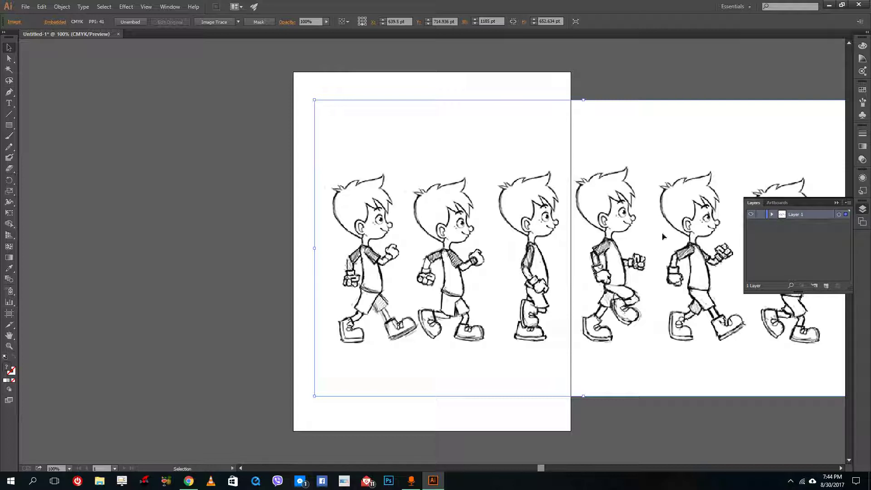
pyautogui.moveTo(555, 227)
pyautogui.mouseDown()
pyautogui.moveTo(521, 213)
pyautogui.moveTo(567, 237)
pyautogui.mouseUp()
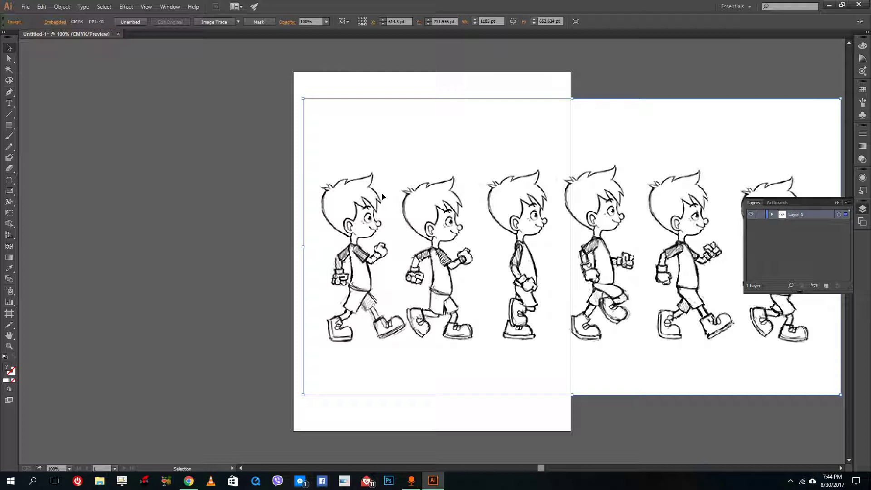
pyautogui.click(25, 7)
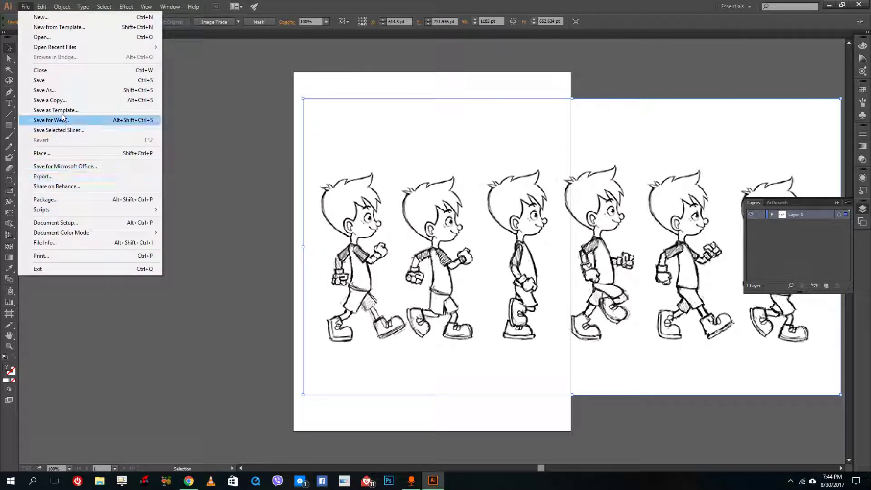
pyautogui.click(46, 153)
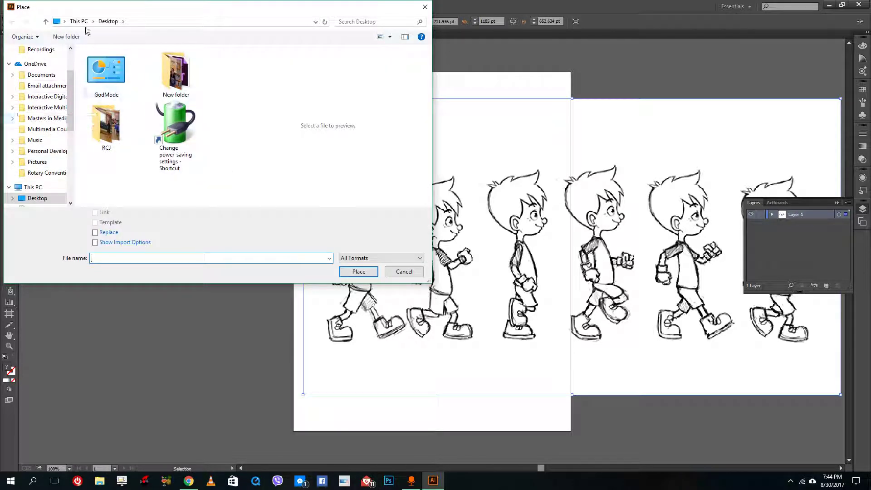
pyautogui.moveTo(174, 10); pyautogui.dragTo(275, 73)
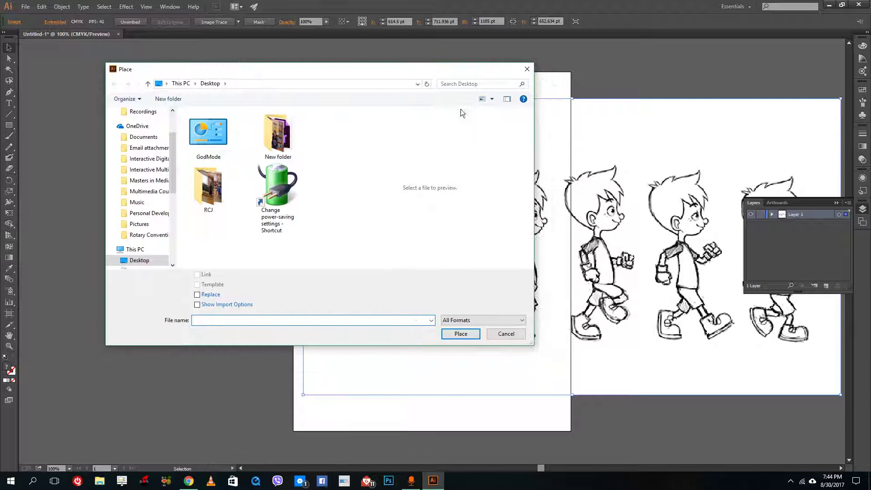
pyautogui.click(504, 335)
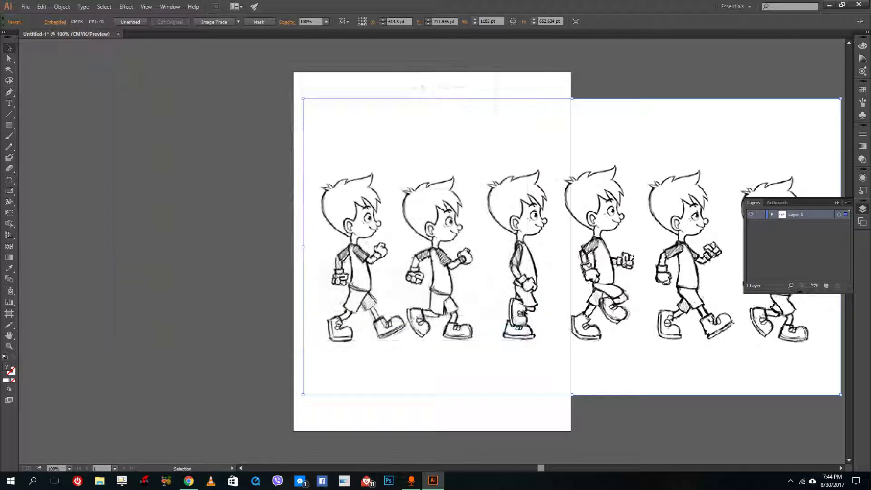
# Reposition the sketch image so the first walking figure lies within the artboard.
pyautogui.hotkey('shift', 'Down')
pyautogui.press('Down')
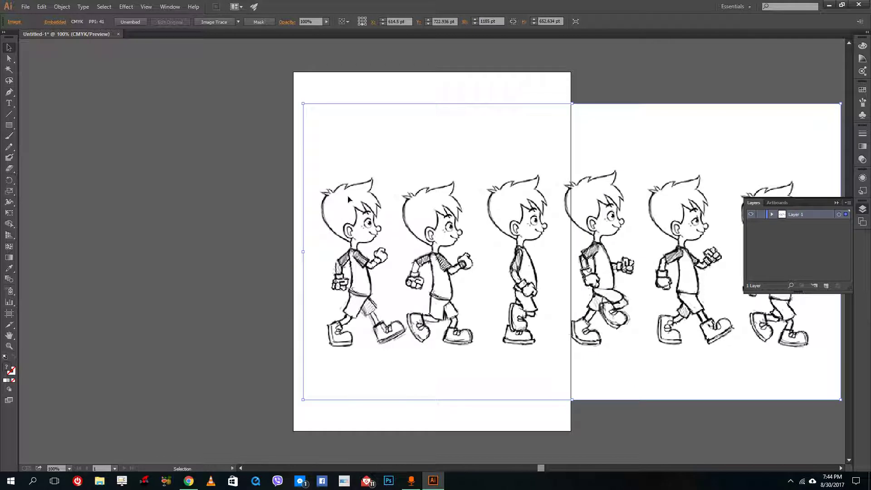
pyautogui.moveTo(414, 256); pyautogui.dragTo(392, 231)
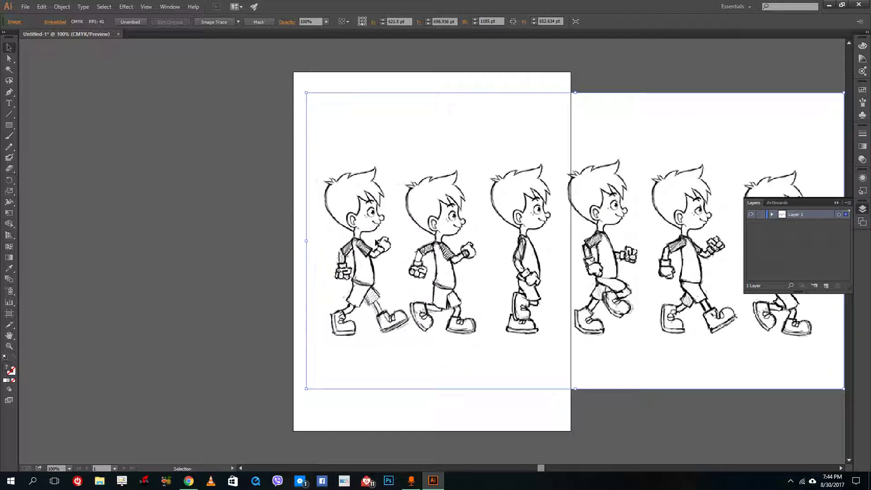
pyautogui.moveTo(360, 212); pyautogui.dragTo(364, 222)
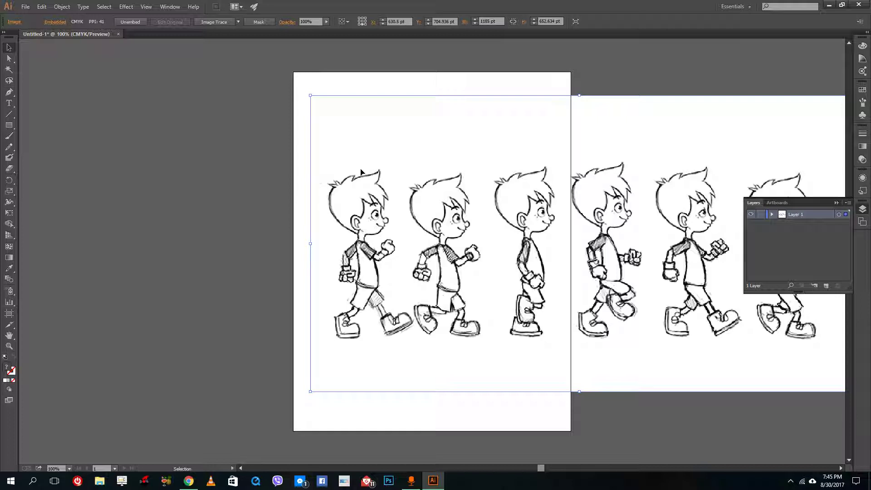
pyautogui.moveTo(386, 232); pyautogui.dragTo(398, 239)
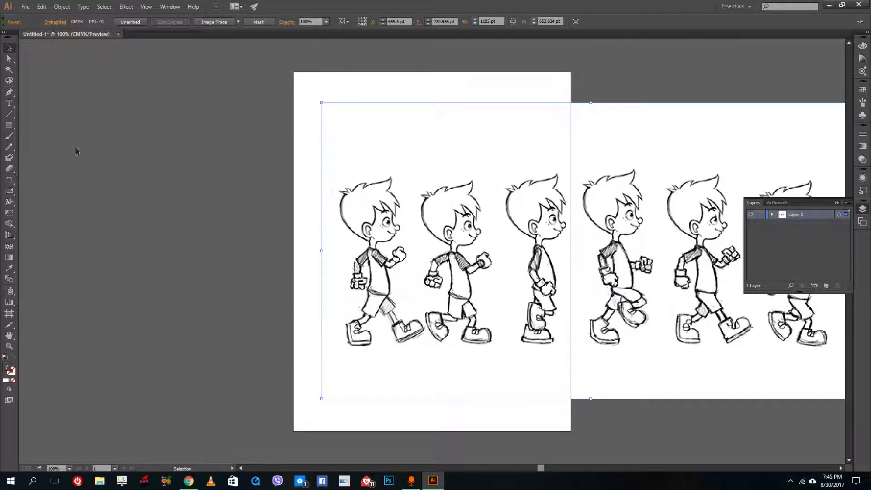
# Draw a rectangle about 176 x 172 pt over the first boy's head and use it as a clipping mask on the sketch.
pyautogui.click(10, 125)
pyautogui.moveTo(331, 166); pyautogui.dragTo(411, 244)
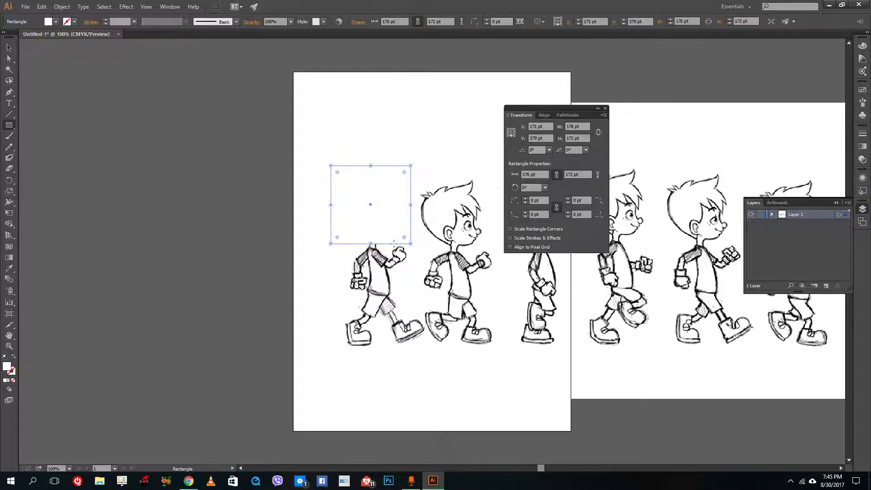
pyautogui.press('v')
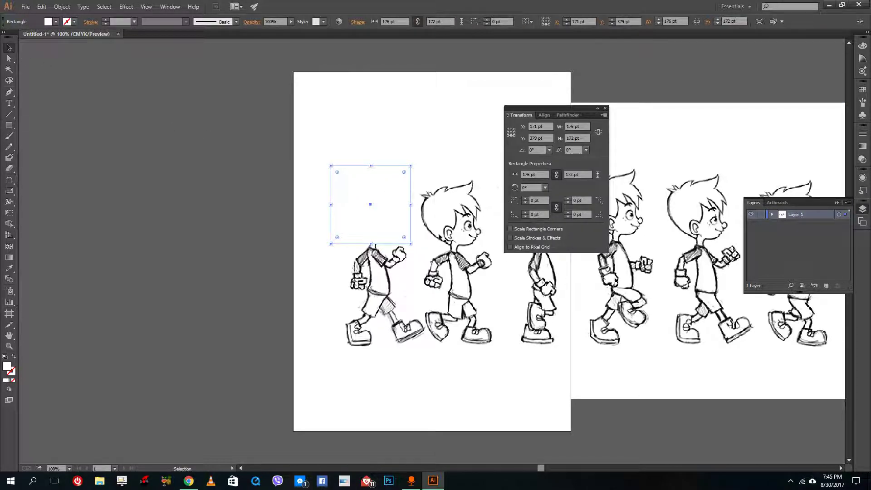
pyautogui.moveTo(371, 71); pyautogui.dragTo(464, 186)
pyautogui.rightClick(393, 198)
pyautogui.click(429, 249)
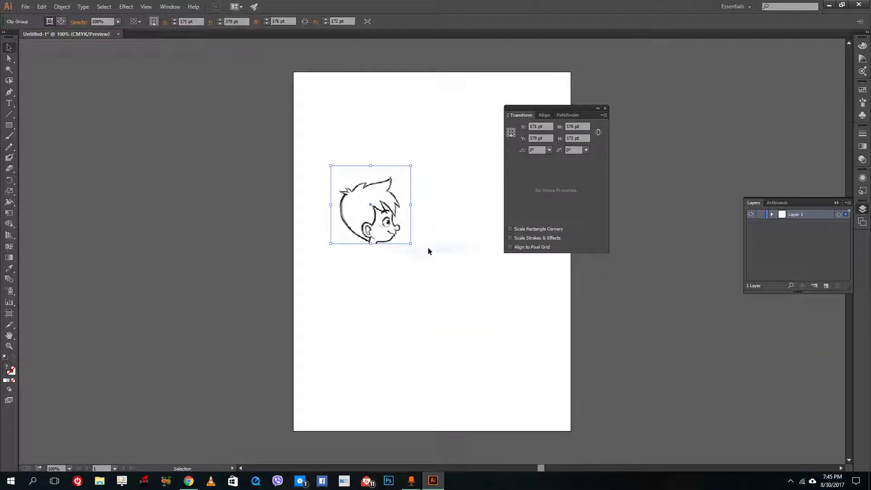
# Enlarge the clipped head sketch to about 381 x 372 pt and position it near the middle of the artboard.
pyautogui.click(430, 239)
pyautogui.click(450, 259)
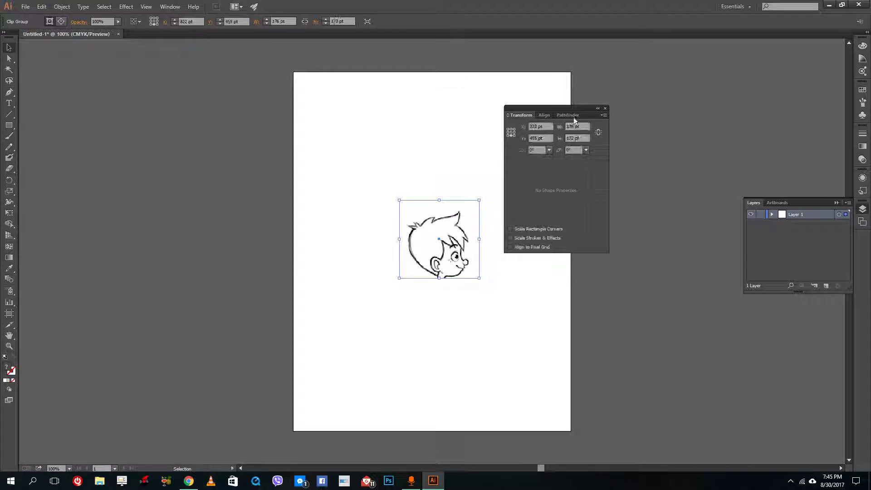
pyautogui.click(605, 108)
pyautogui.click(480, 282)
pyautogui.moveTo(474, 268); pyautogui.dragTo(524, 336)
pyautogui.moveTo(509, 275); pyautogui.dragTo(497, 263)
pyautogui.click(559, 267)
pyautogui.click(472, 227)
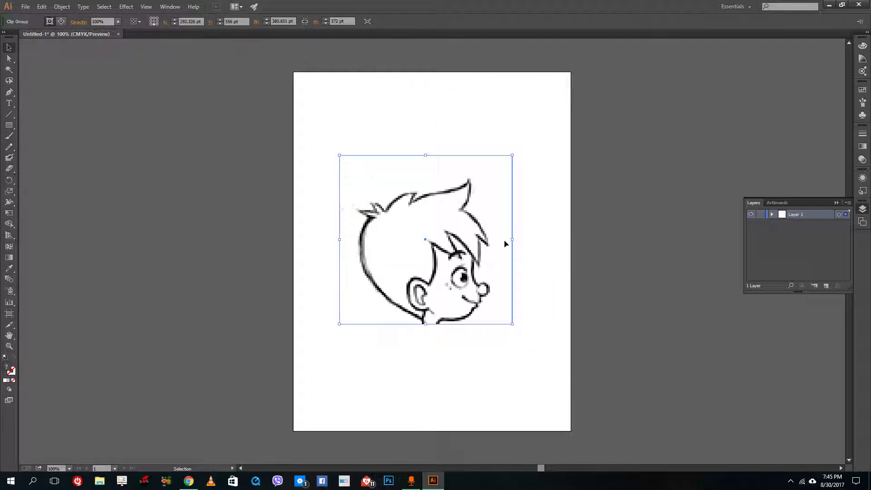
# Set the opacity of the image inside the clip group to 50% and exit isolation mode.
pyautogui.doubleClick(472, 240)
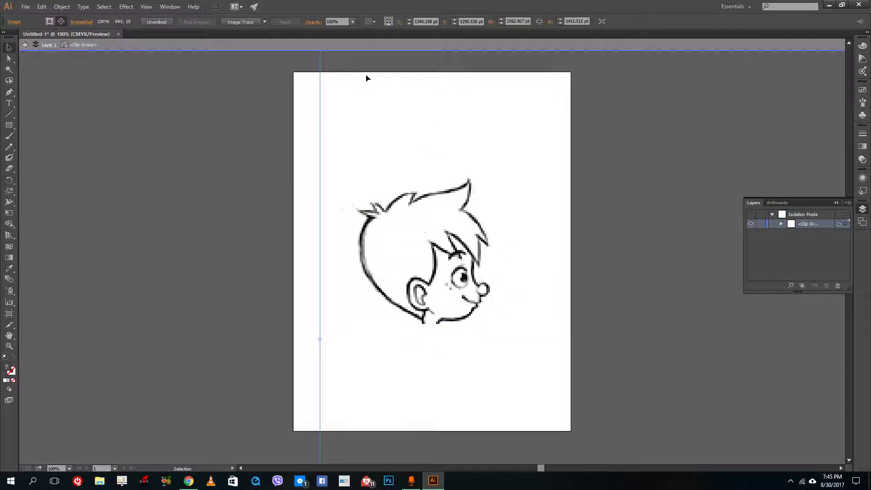
pyautogui.click(337, 22)
pyautogui.write('50')
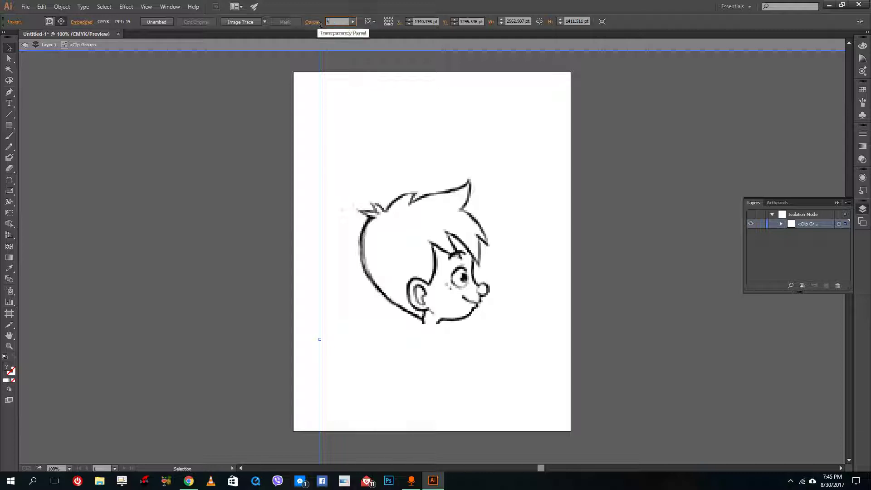
pyautogui.press('Return')
pyautogui.doubleClick(258, 203)
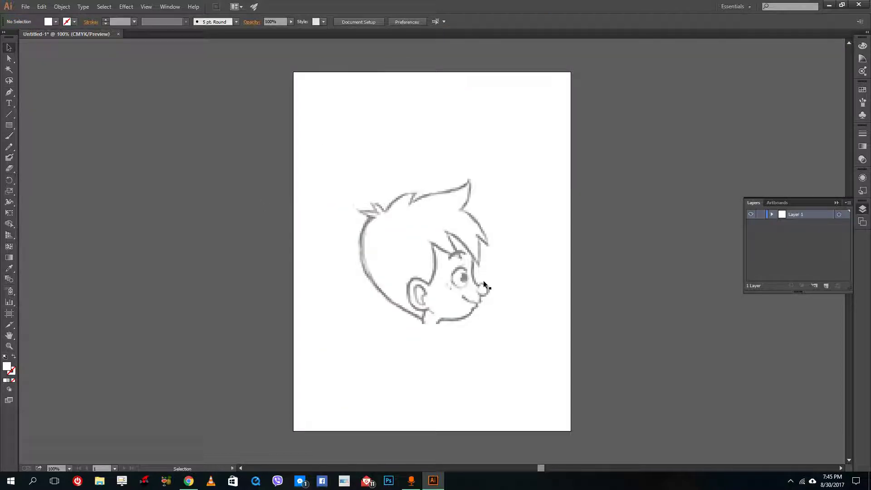
# Lock the sketch layer and add a new layer above it for tracing.
pyautogui.click(826, 286)
pyautogui.scroll(2, 404, 262)
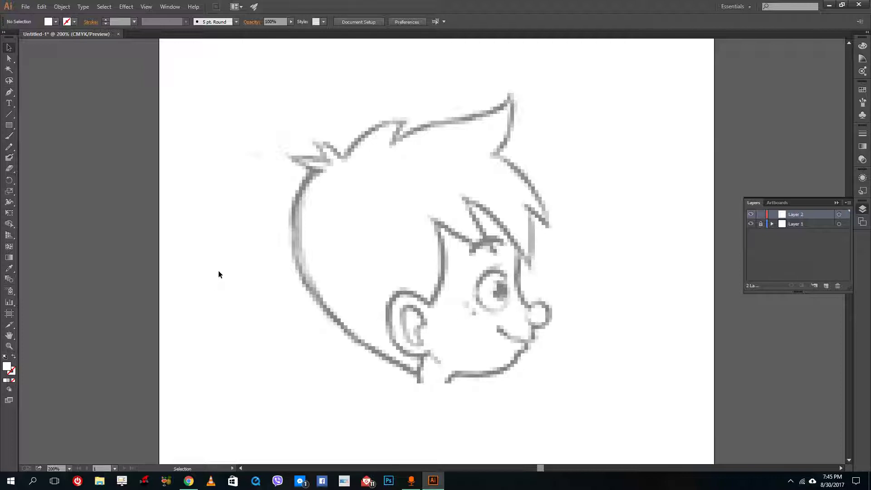
# Set up the Pen tool with no fill and a 2 pt black stroke.
pyautogui.click(11, 91)
pyautogui.click(55, 22)
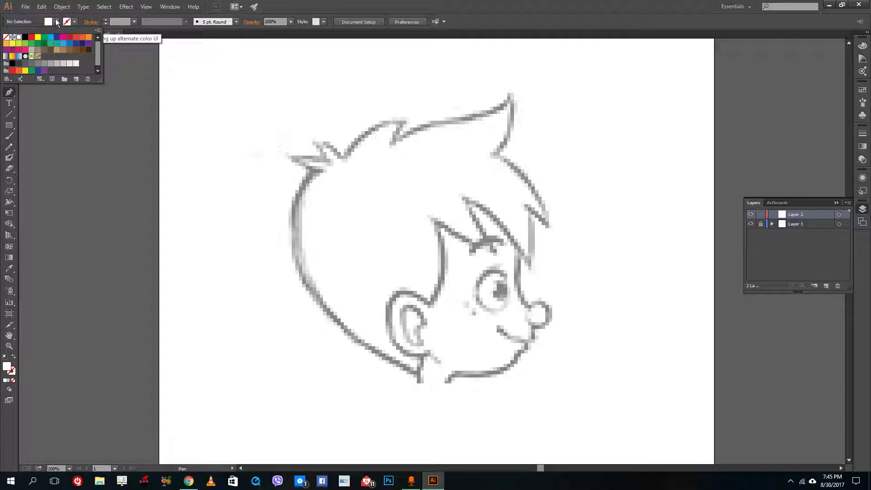
pyautogui.click(6, 37)
pyautogui.click(73, 23)
pyautogui.click(26, 37)
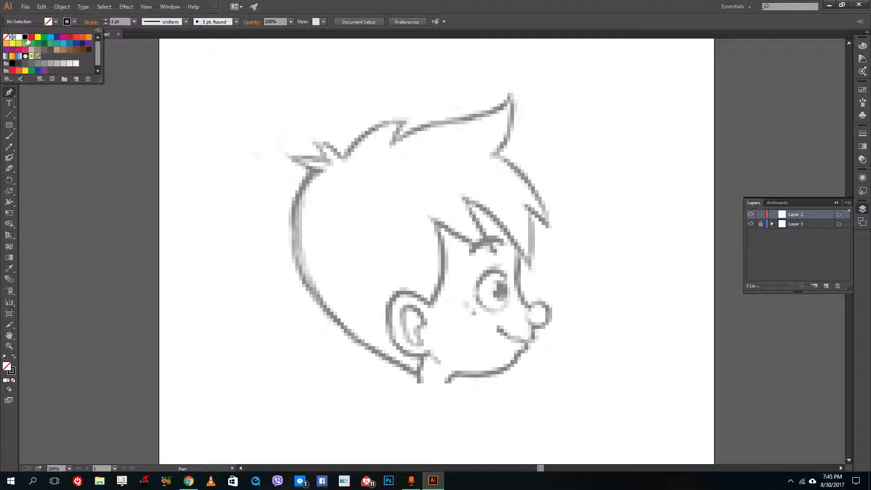
pyautogui.click(105, 20)
pyautogui.click(105, 20)
pyautogui.click(105, 20)
pyautogui.click(106, 20)
pyautogui.click(107, 24)
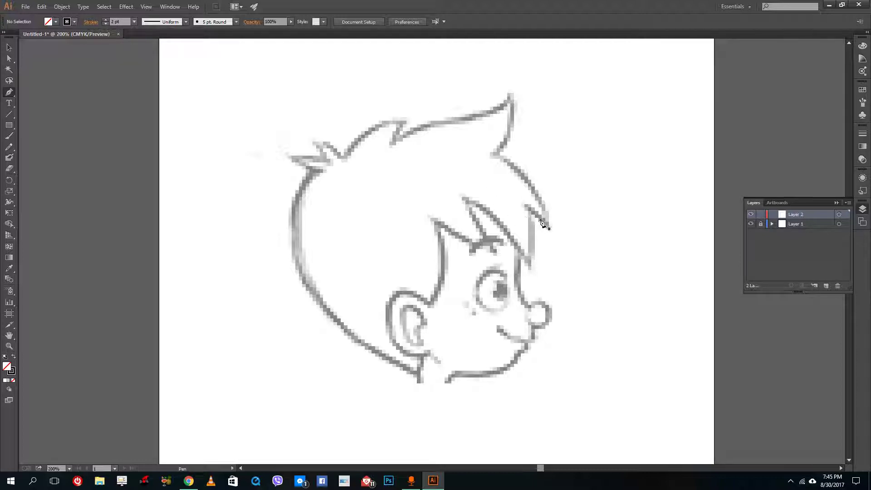
# Start the hair outline with the Pen tool at the front fringe tip, tracing the forehead spike up to the notch below the quiff.
pyautogui.click(530, 265)
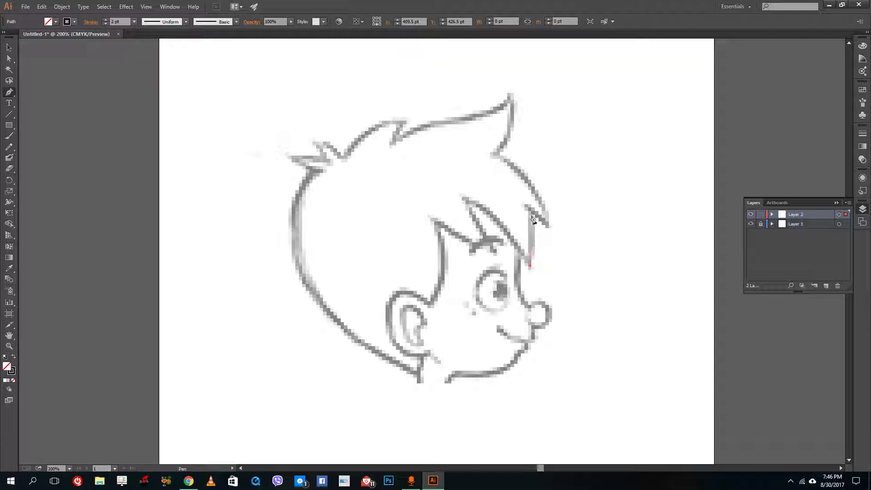
pyautogui.moveTo(529, 208); pyautogui.dragTo(516, 180)
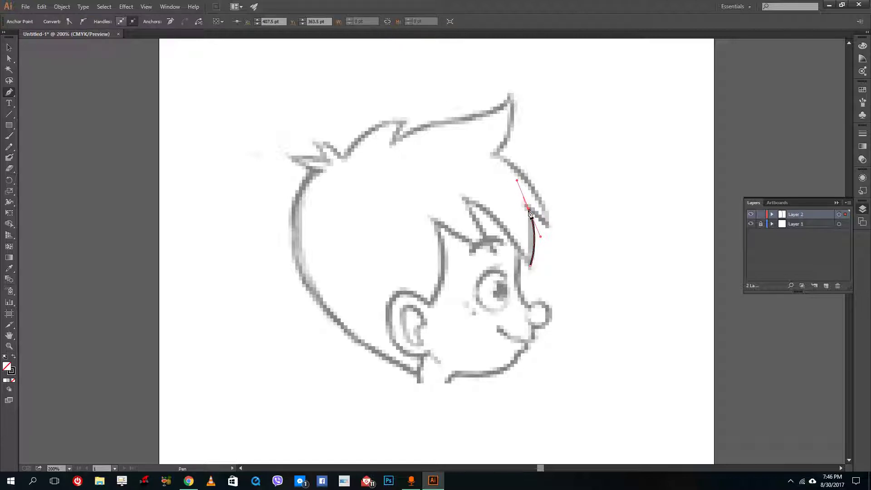
pyautogui.click(529, 209)
pyautogui.click(547, 227)
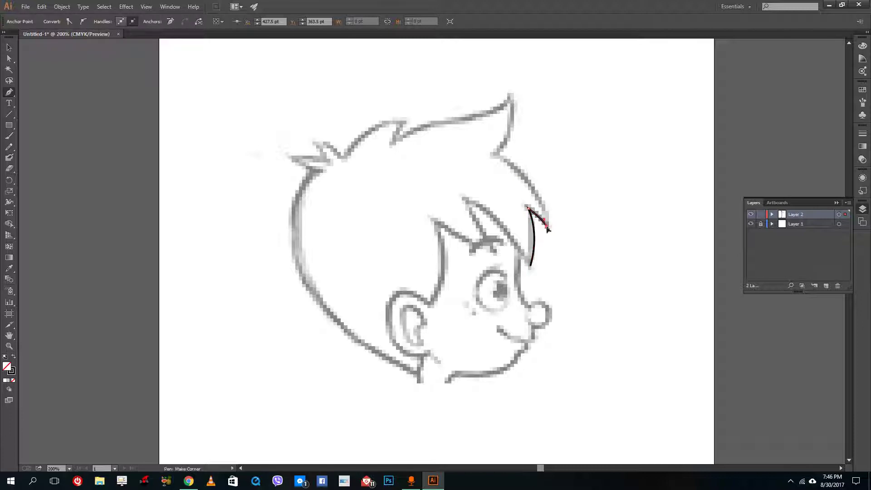
pyautogui.moveTo(494, 156); pyautogui.dragTo(428, 118)
pyautogui.keyDown('alt'); pyautogui.click(492, 156); pyautogui.keyUp('alt')
# Continue the hair path around the pointed quiff and along the crown to the tip of the small tuft.
pyautogui.moveTo(509, 96); pyautogui.dragTo(501, 56)
pyautogui.keyDown('alt'); pyautogui.click(510, 95); pyautogui.keyUp('alt')
pyautogui.moveTo(406, 122); pyautogui.dragTo(406, 124)
pyautogui.press('alt')
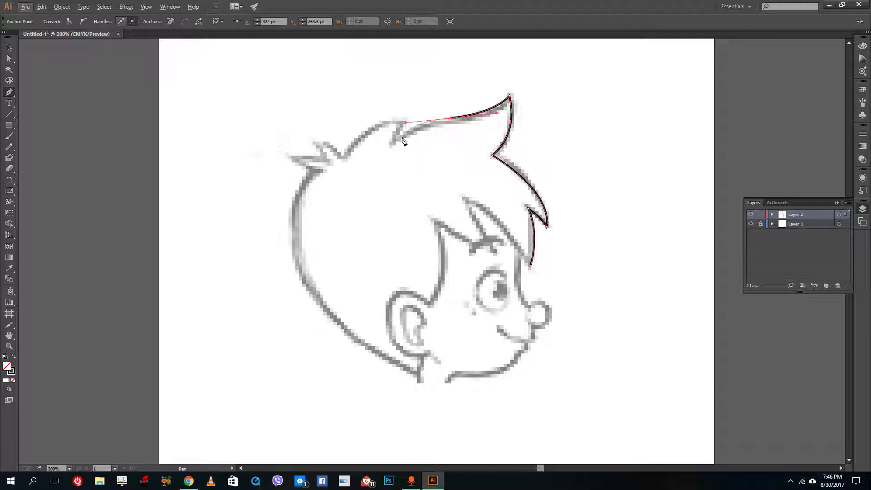
pyautogui.moveTo(395, 142); pyautogui.dragTo(402, 133)
pyautogui.click(405, 123)
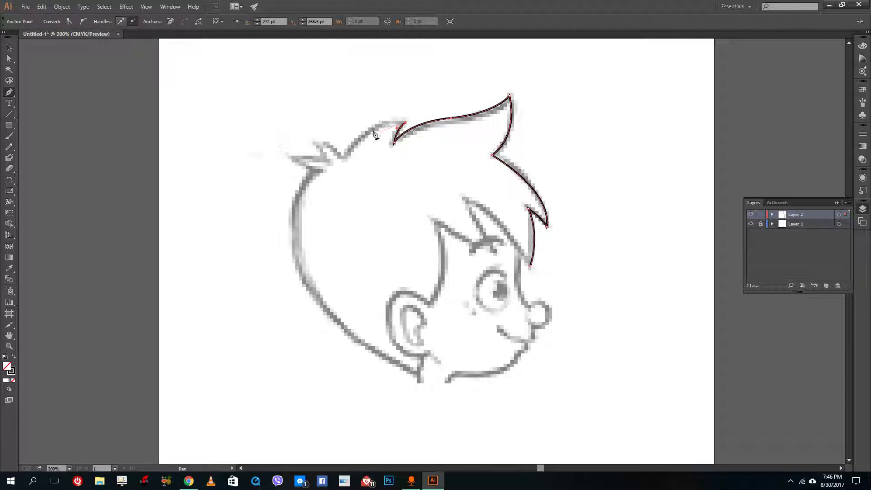
# Trace the top of the hair down to the back and around the two small spikes there.
pyautogui.moveTo(347, 154); pyautogui.dragTo(322, 194)
pyautogui.keyDown('alt'); pyautogui.click(347, 155); pyautogui.keyUp('alt')
pyautogui.moveTo(315, 144); pyautogui.dragTo(286, 142)
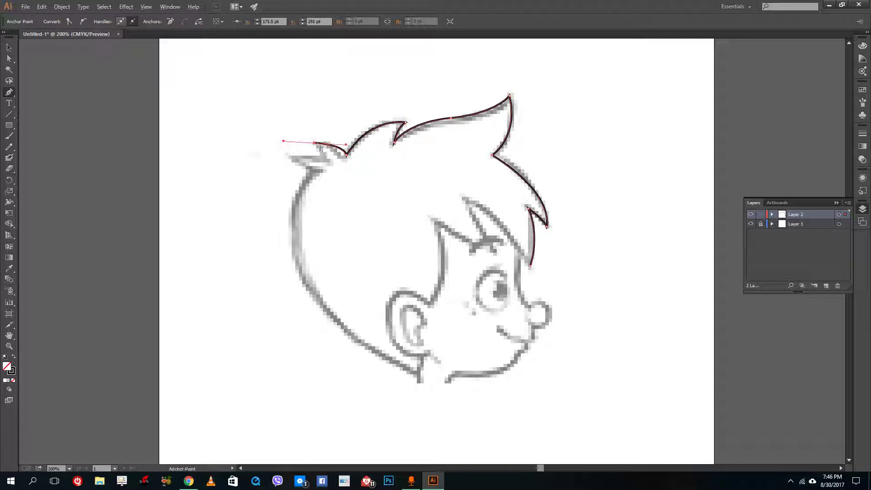
pyautogui.click(328, 161)
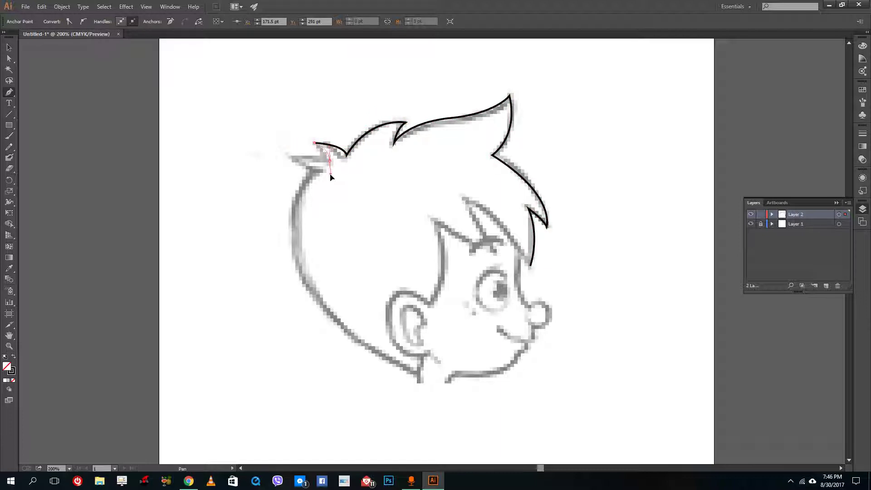
pyautogui.moveTo(294, 159); pyautogui.dragTo(340, 170)
pyautogui.click(293, 159)
pyautogui.click(321, 169)
pyautogui.moveTo(304, 281); pyautogui.dragTo(340, 354)
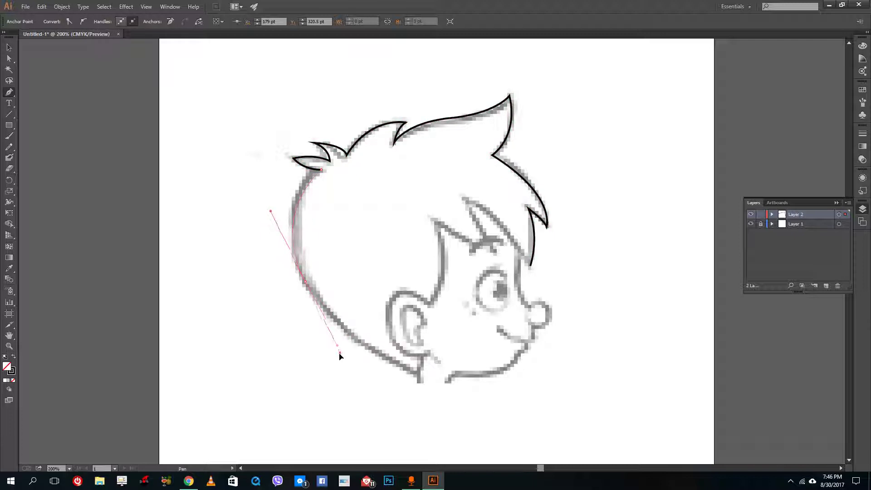
pyautogui.hotkey('ctrl', 'z')
pyautogui.hotkey('ctrl', 'z')
# Trace the curved back of the head from below the rear spikes down to the nape.
pyautogui.moveTo(293, 220); pyautogui.dragTo(289, 257)
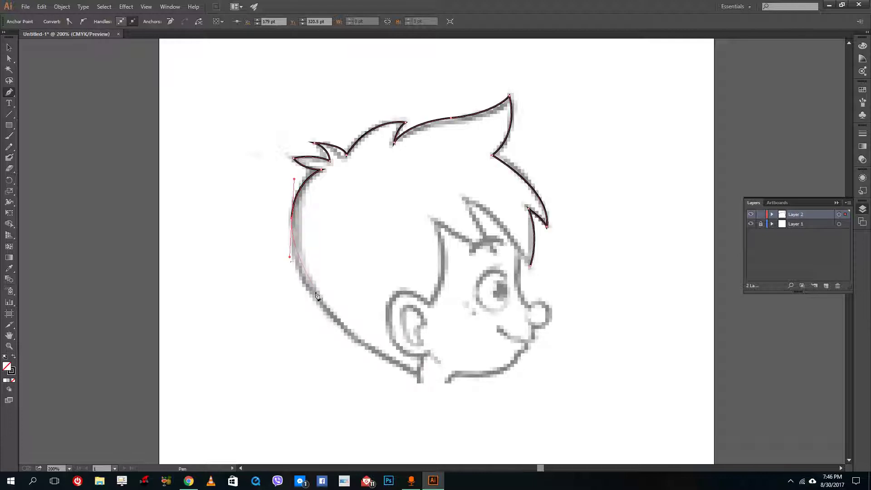
pyautogui.click(305, 283)
pyautogui.moveTo(376, 352); pyautogui.dragTo(410, 372)
pyautogui.click(417, 373)
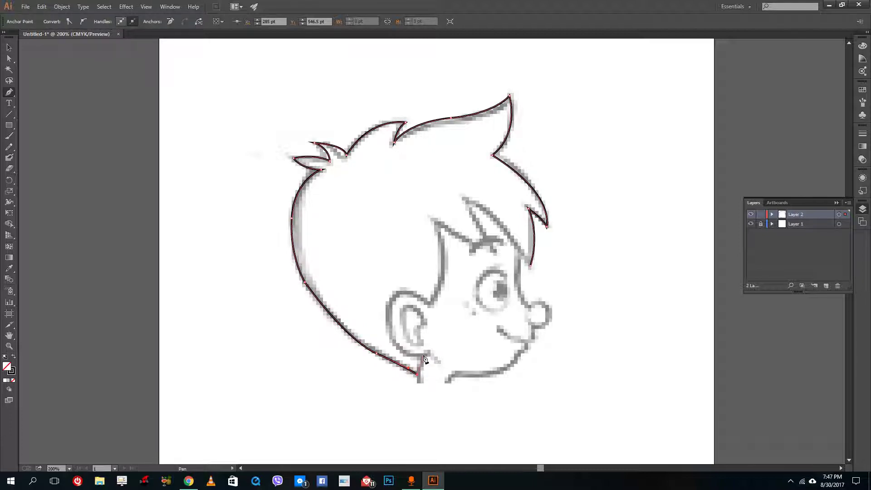
# Continue the hair path from the nape up across the ear and along the sideburn to the hairline corner.
pyautogui.click(421, 357)
pyautogui.click(418, 355)
pyautogui.moveTo(430, 303); pyautogui.dragTo(437, 297)
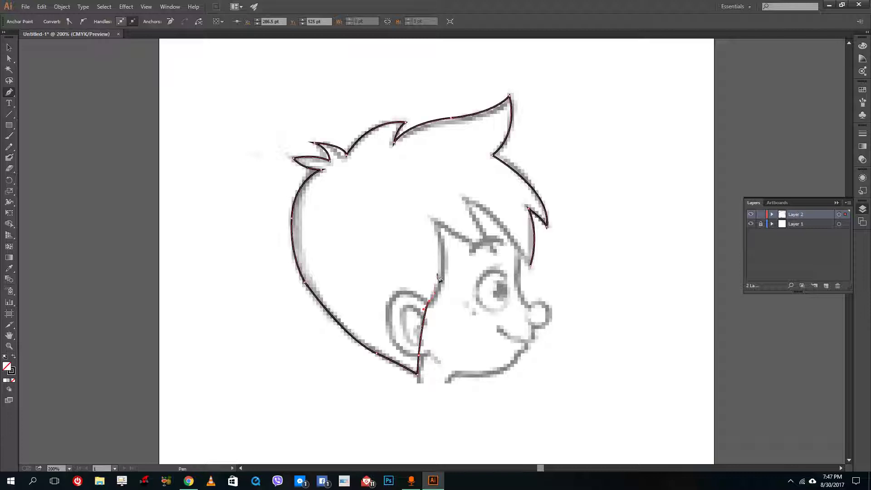
pyautogui.moveTo(433, 225); pyautogui.dragTo(433, 227)
pyautogui.click(433, 224)
# Trace the zigzag fringe from the hairline corner across the forehead and close the hair path at the front spike's tip.
pyautogui.click(461, 236)
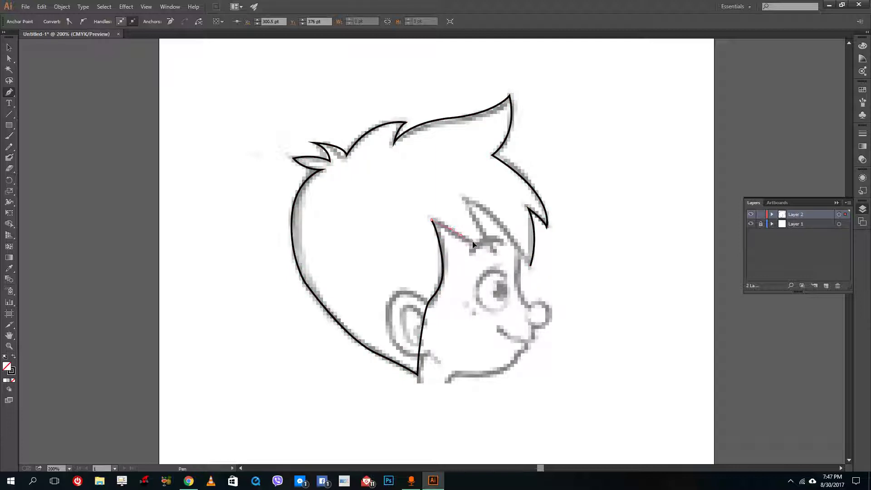
pyautogui.keyDown('ctrl'); pyautogui.click(496, 257); pyautogui.keyUp('ctrl')
pyautogui.click(494, 249)
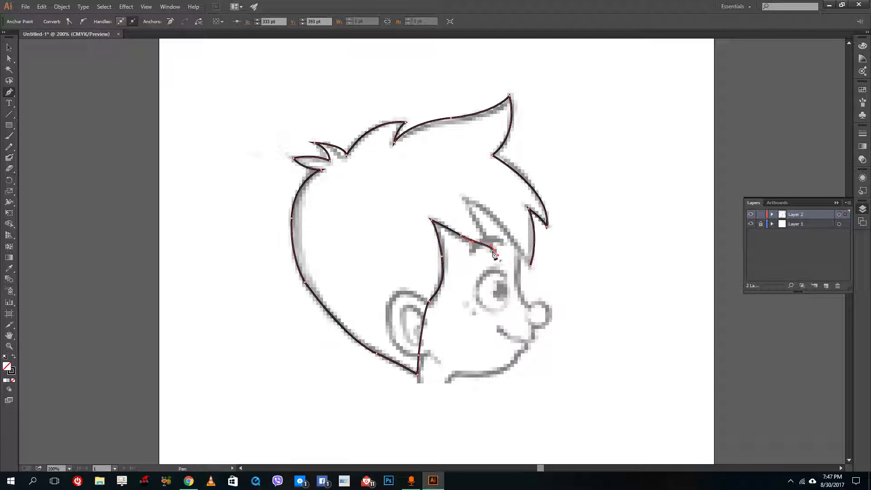
pyautogui.keyDown('ctrl'); pyautogui.click(461, 195); pyautogui.keyUp('ctrl')
pyautogui.click(464, 198)
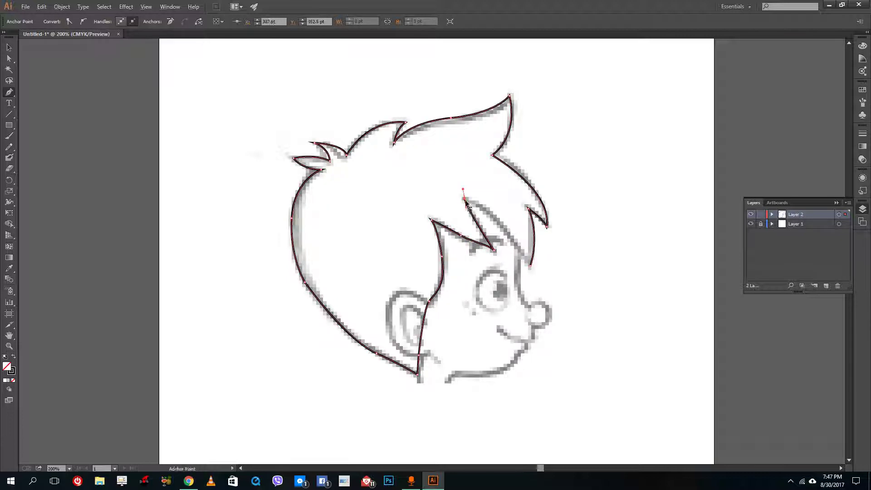
pyautogui.moveTo(531, 267); pyautogui.dragTo(562, 332)
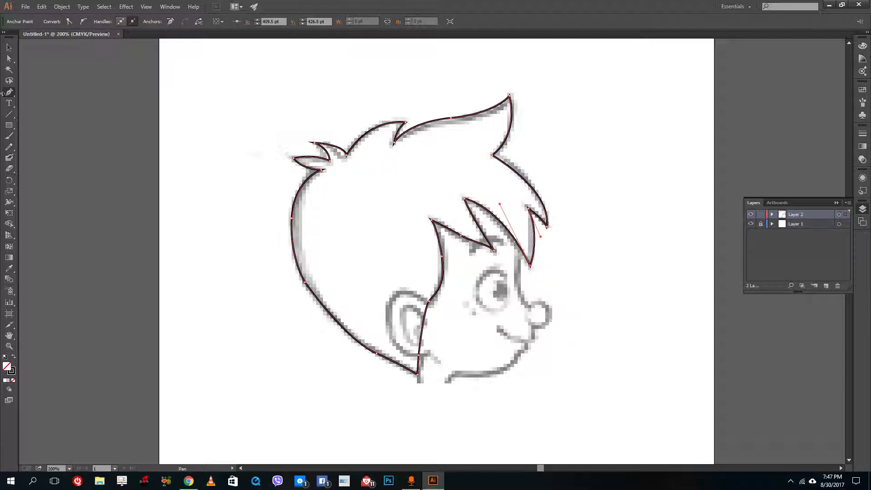
pyautogui.click(9, 47)
pyautogui.click(198, 139)
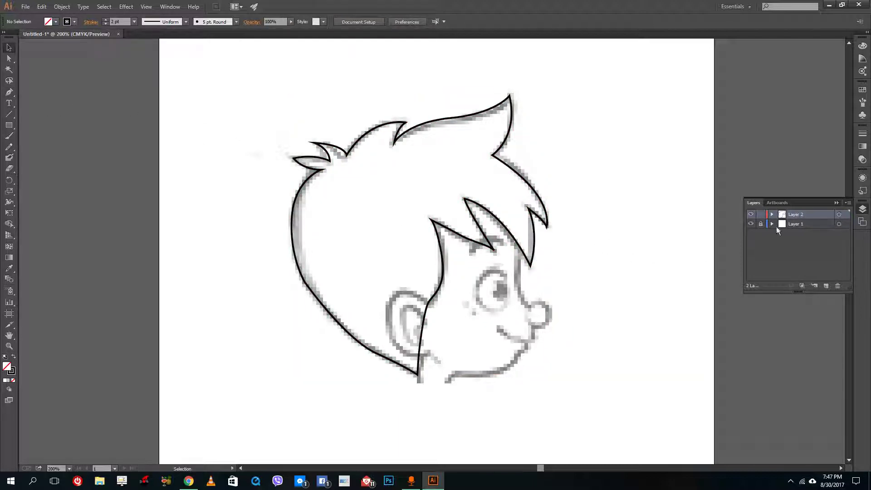
# Rename Layer 2 to Hair, add a new layer beneath it, and hide the Hair layer.
pyautogui.doubleClick(796, 214)
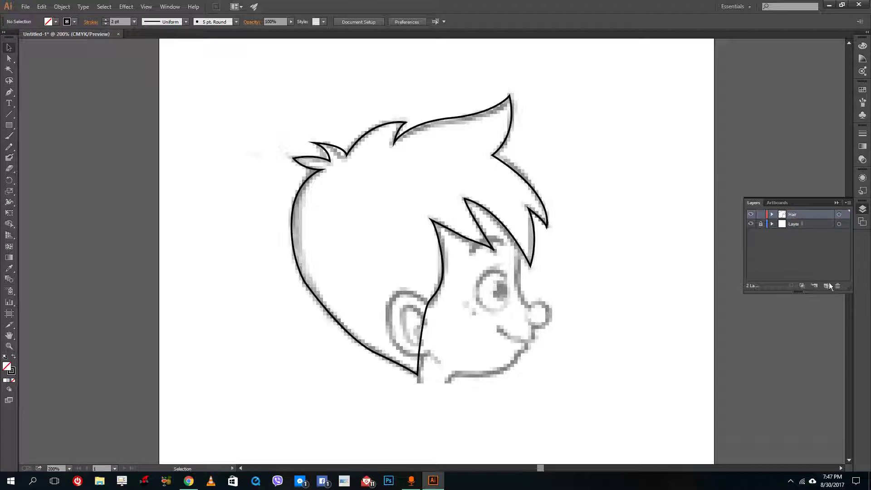
pyautogui.moveTo(795, 216); pyautogui.dragTo(793, 229)
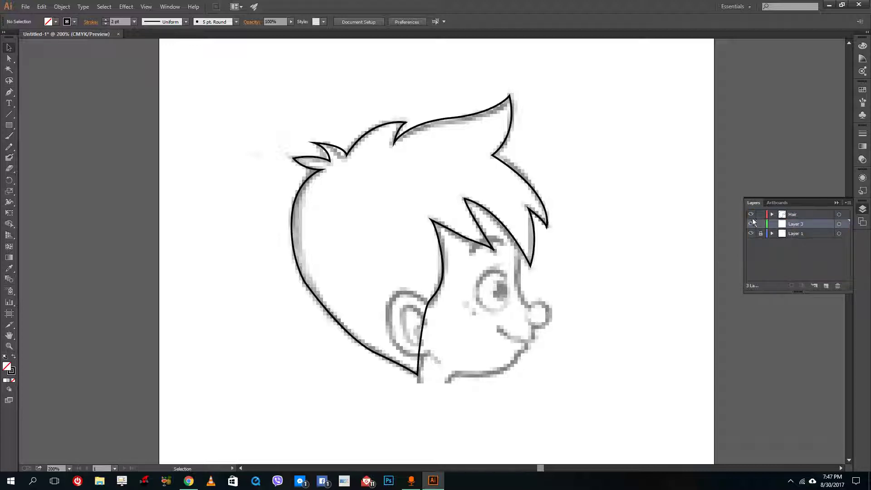
pyautogui.click(751, 216)
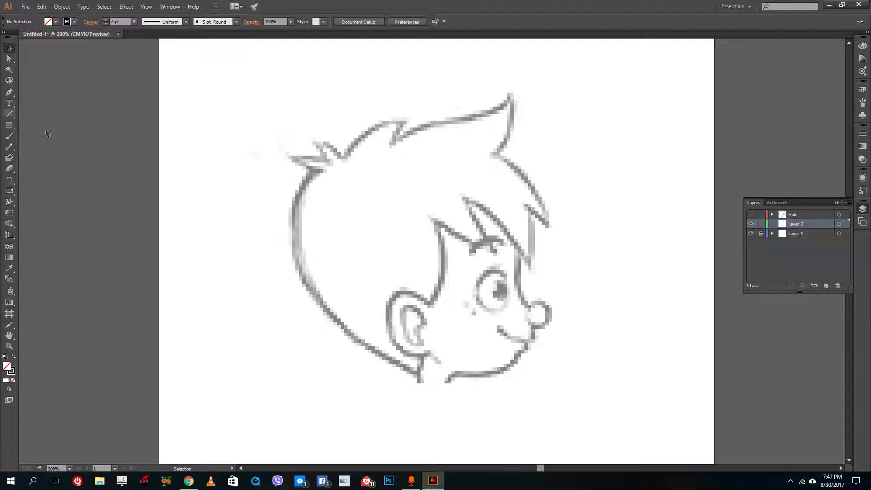
# Trace the jaw with the Pen tool from the front of the neck along the chin up to the mouth corner.
pyautogui.click(9, 92)
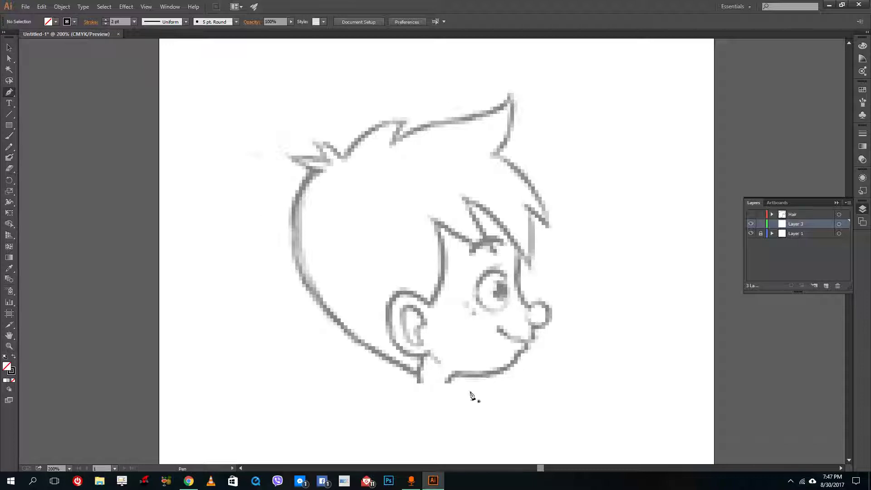
pyautogui.click(445, 384)
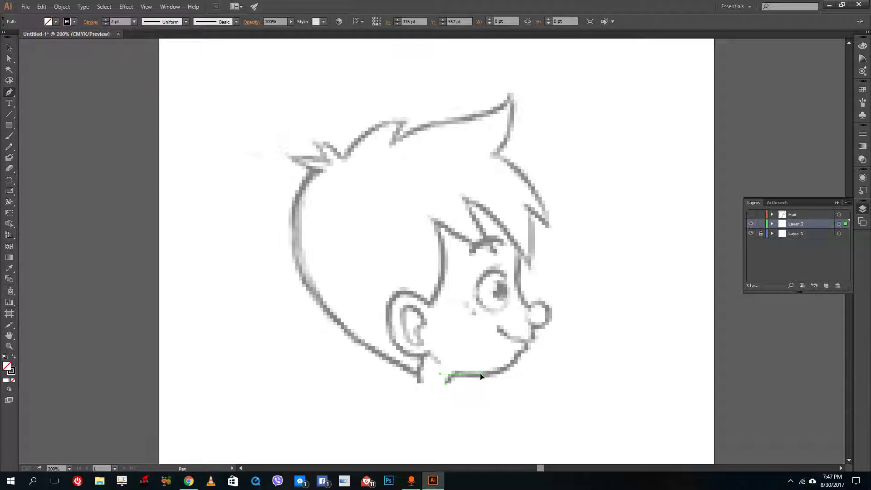
pyautogui.moveTo(475, 375); pyautogui.dragTo(476, 374)
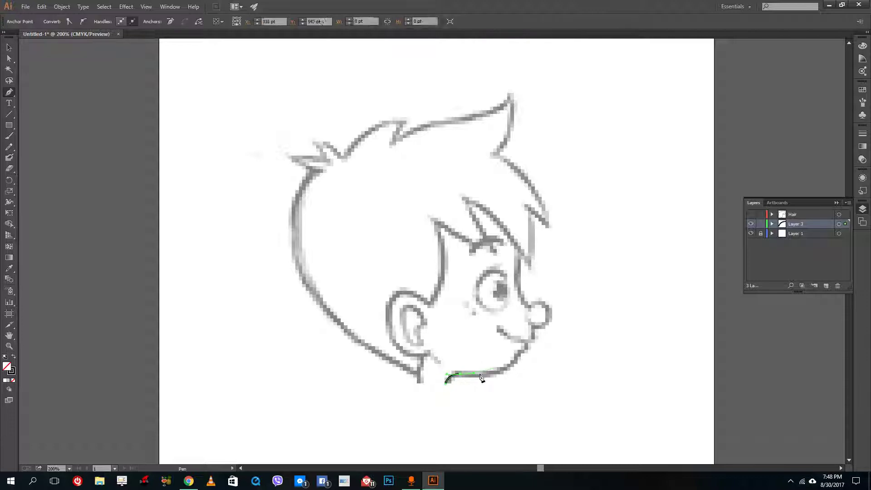
pyautogui.moveTo(525, 347); pyautogui.dragTo(543, 317)
pyautogui.click(525, 346)
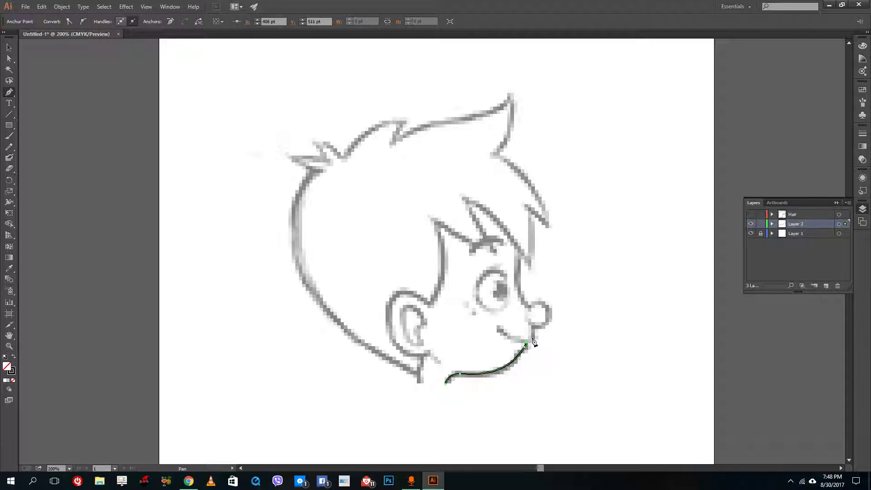
# Continue the face path around the upper lip and the round nose and up to the forehead.
pyautogui.click(532, 336)
pyautogui.click(530, 324)
pyautogui.click(549, 303)
pyautogui.click(538, 303)
pyautogui.click(528, 306)
pyautogui.moveTo(516, 269); pyautogui.dragTo(518, 234)
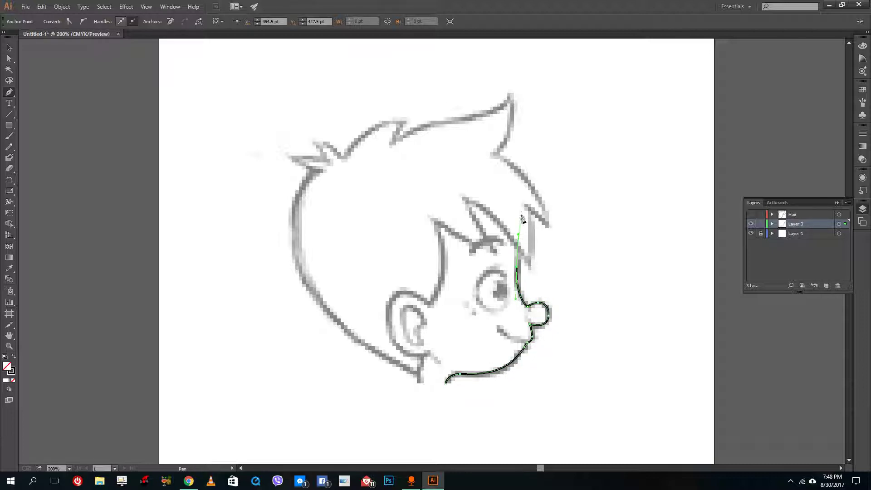
# Complete the face outline with rough straight segments under the hair, across the ear, and down to the back of the neck.
pyautogui.click(521, 209)
pyautogui.click(459, 161)
pyautogui.click(377, 203)
pyautogui.click(368, 258)
pyautogui.click(364, 289)
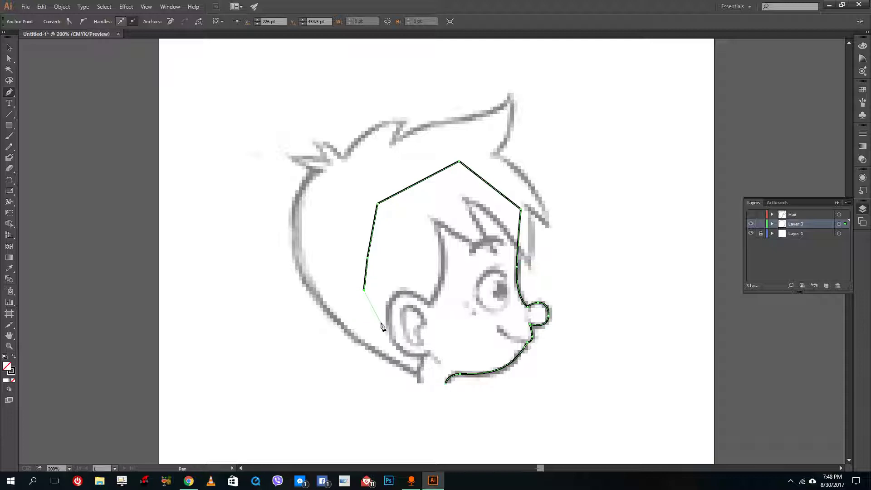
pyautogui.click(418, 328)
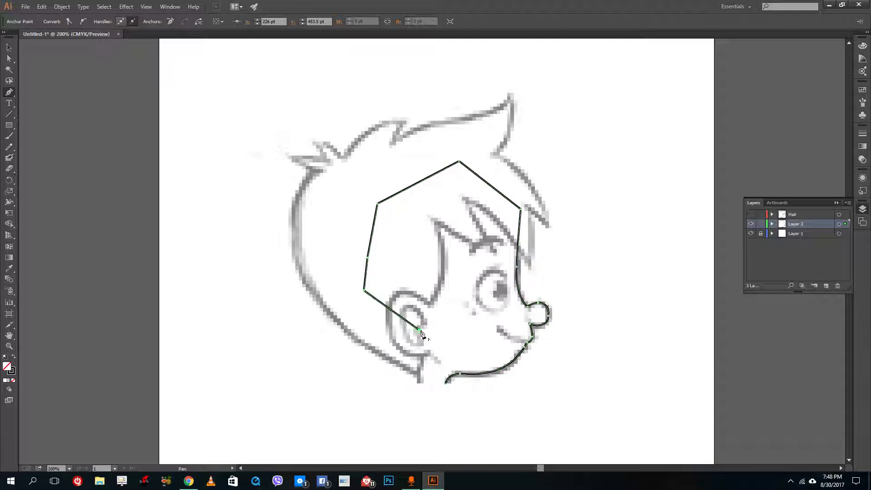
pyautogui.click(418, 358)
pyautogui.click(419, 382)
# Fill the face shape with a light peach skin colour.
pyautogui.click(9, 48)
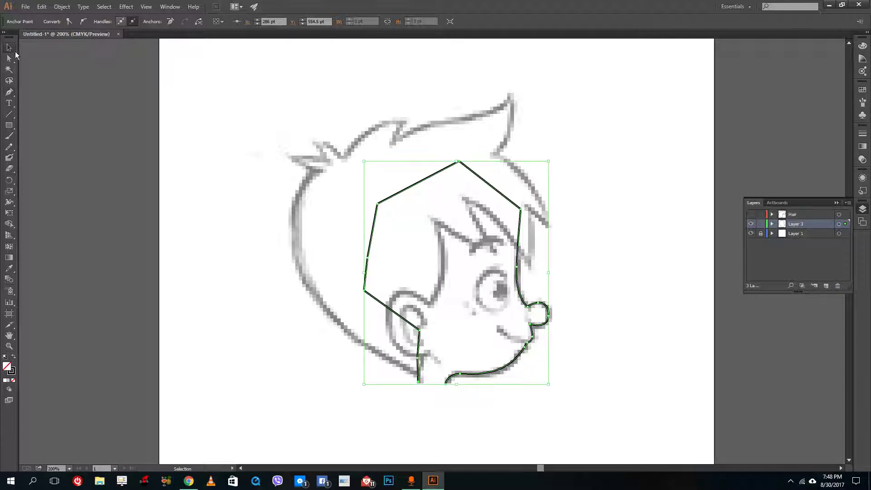
pyautogui.click(260, 108)
pyautogui.moveTo(225, 114); pyautogui.dragTo(551, 347)
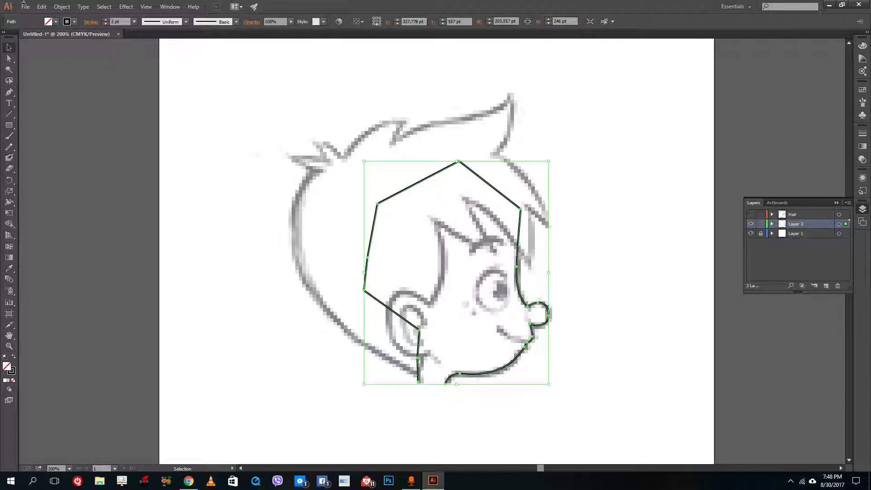
pyautogui.click(54, 22)
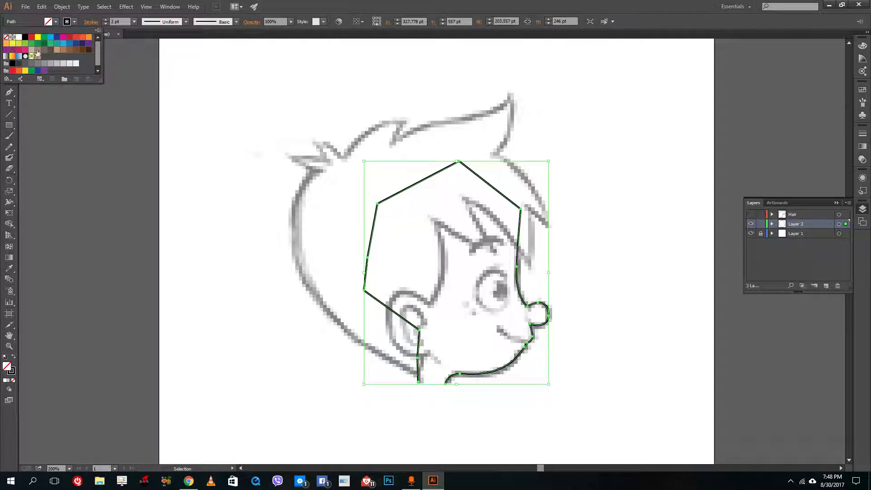
pyautogui.click(57, 49)
pyautogui.press('Escape')
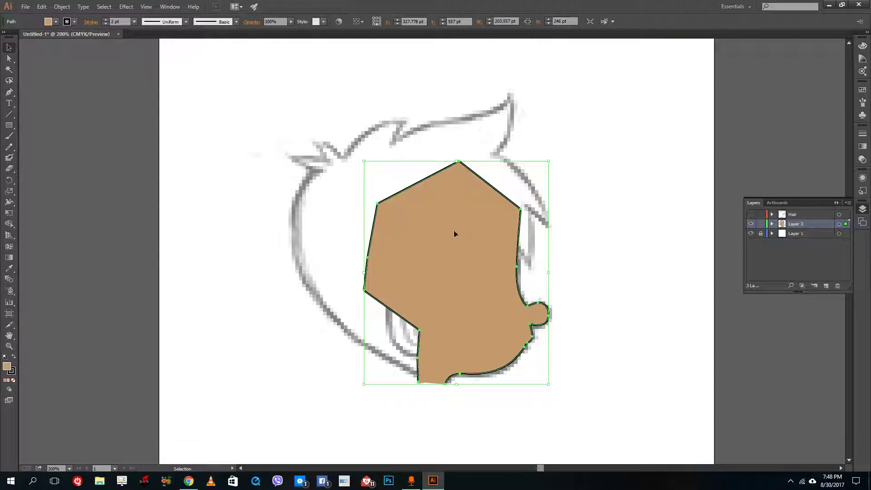
pyautogui.click(862, 46)
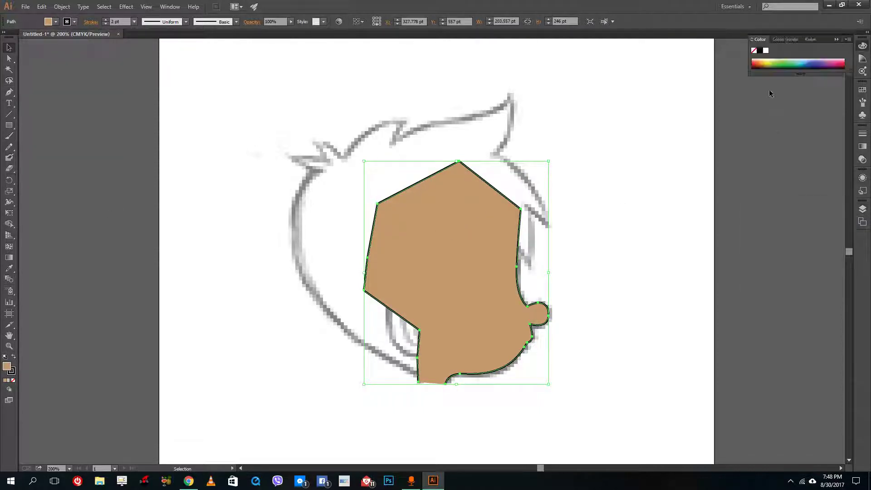
pyautogui.moveTo(767, 60); pyautogui.dragTo(765, 54)
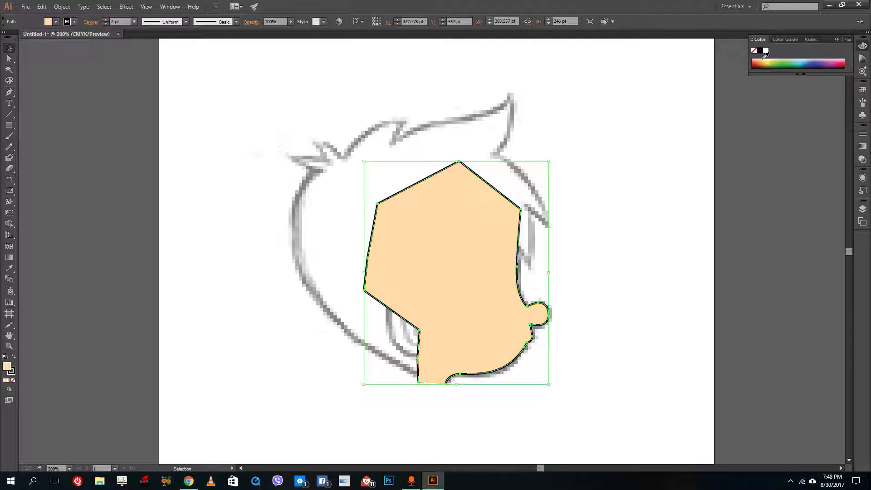
pyautogui.click(672, 192)
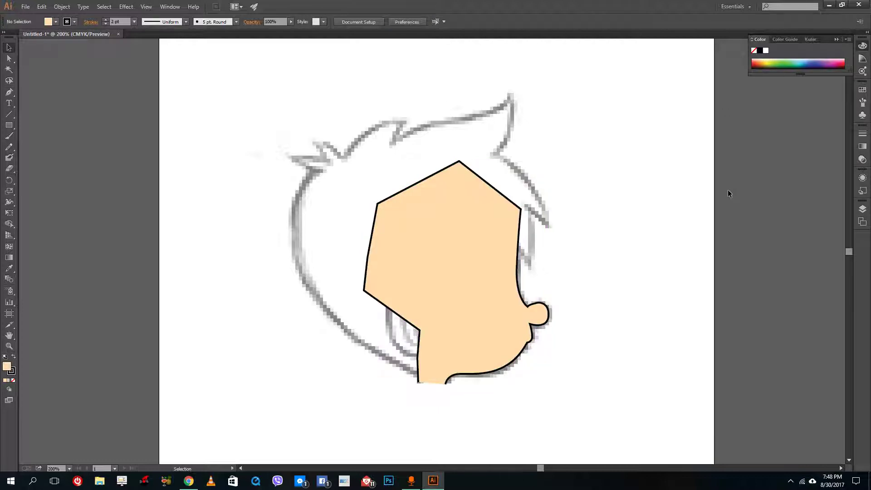
# Show the Hair layer again and fill the hair shape with yellow.
pyautogui.click(862, 209)
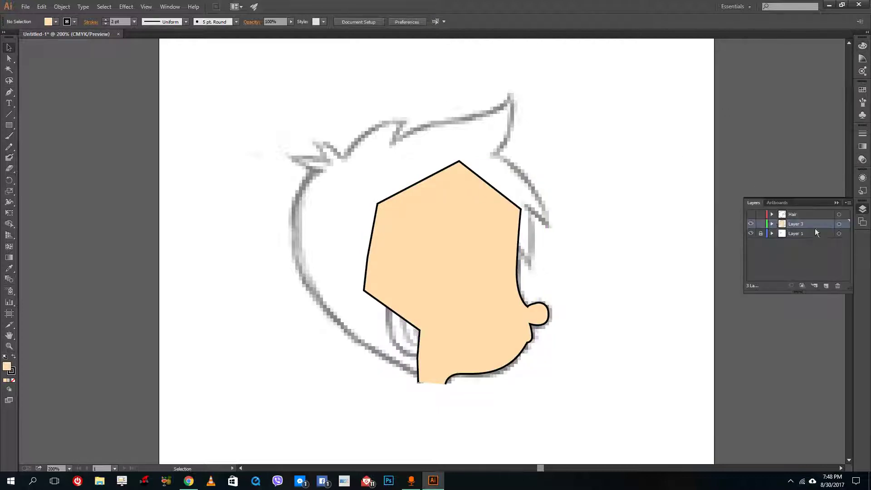
pyautogui.click(751, 215)
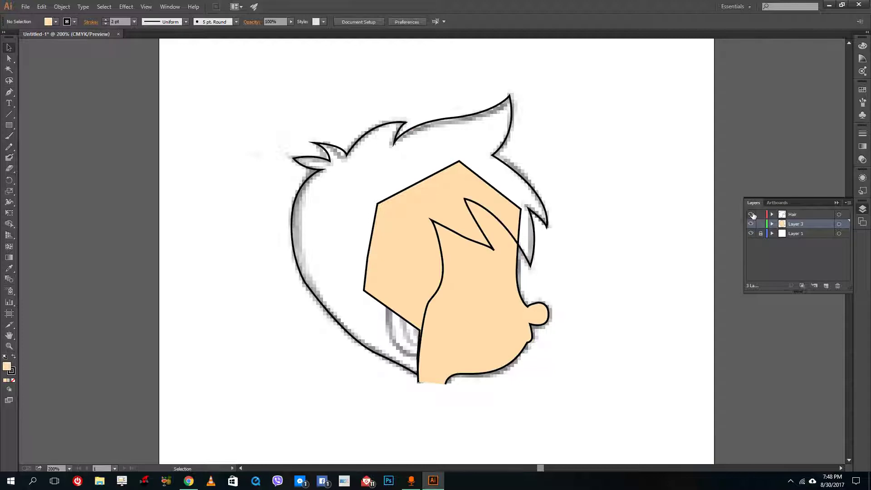
pyautogui.click(509, 128)
pyautogui.click(48, 22)
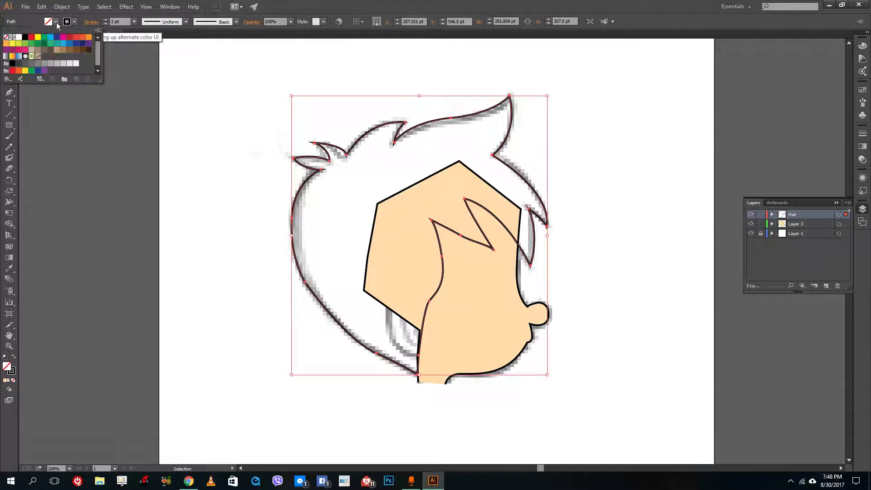
pyautogui.click(39, 39)
pyautogui.click(238, 108)
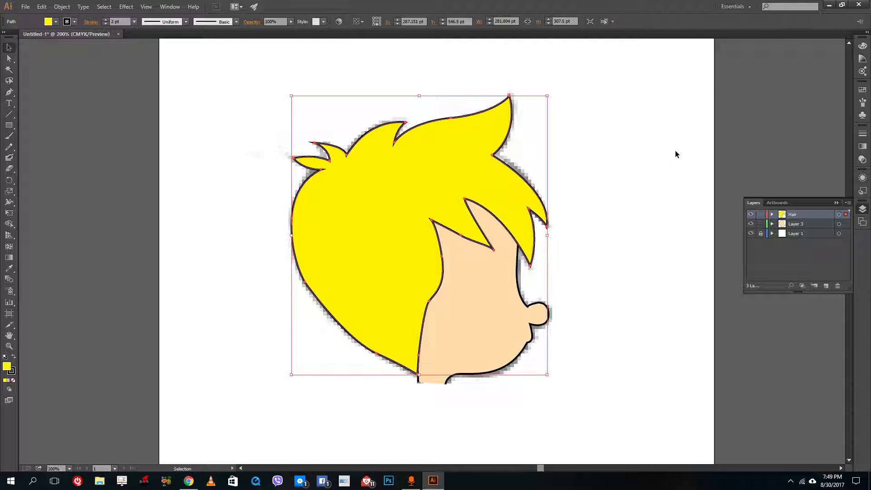
pyautogui.click(656, 154)
pyautogui.moveTo(667, 146); pyautogui.dragTo(411, 359)
pyautogui.click(642, 287)
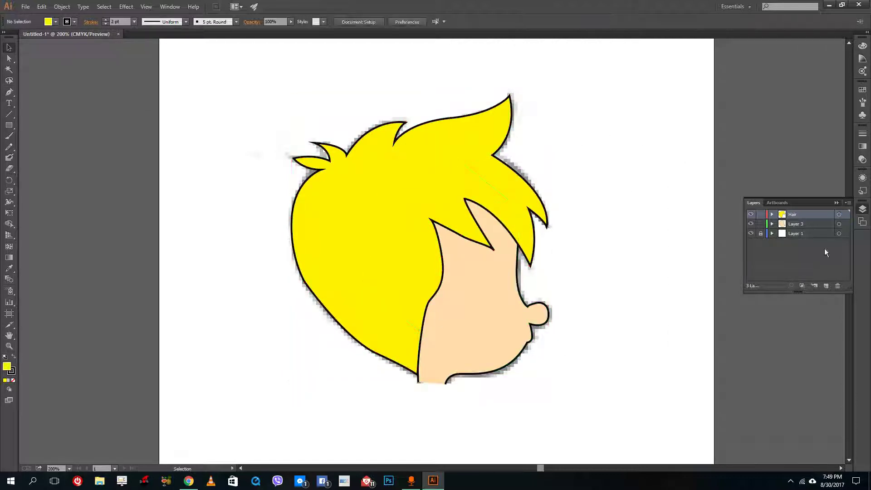
# Hide the Hair layer and Layer 3, and add a new layer between them.
pyautogui.click(751, 233)
pyautogui.click(749, 233)
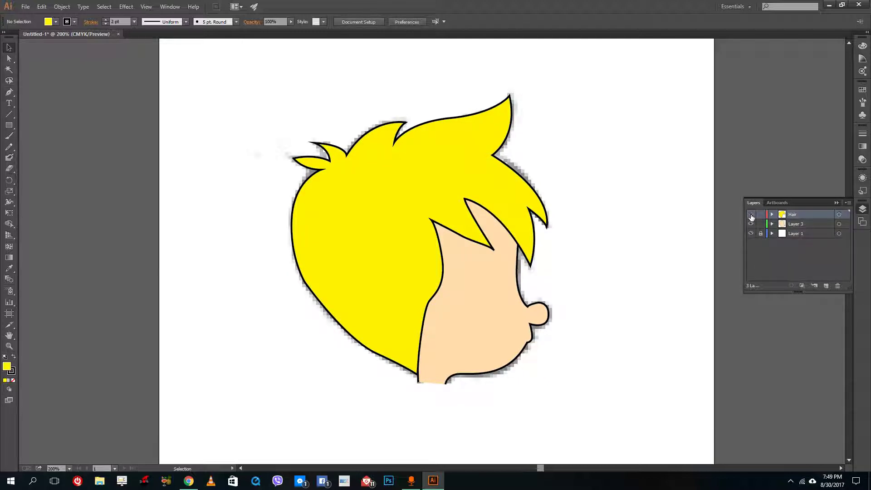
pyautogui.moveTo(750, 215); pyautogui.dragTo(750, 224)
pyautogui.click(774, 234)
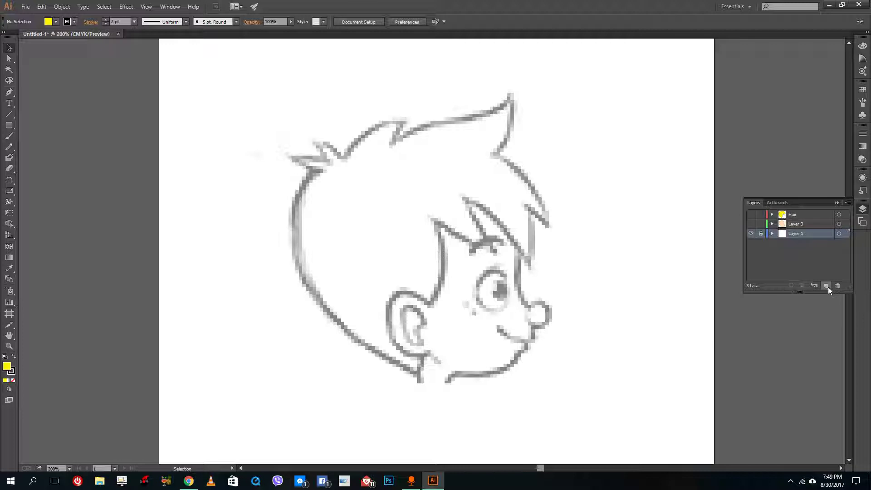
pyautogui.click(826, 286)
pyautogui.moveTo(796, 234)
pyautogui.mouseDown()
pyautogui.moveTo(790, 227)
pyautogui.moveTo(797, 226)
pyautogui.mouseUp()
# Rename Layer 3 to Face and make Layer 4 the active layer.
pyautogui.doubleClick(796, 233)
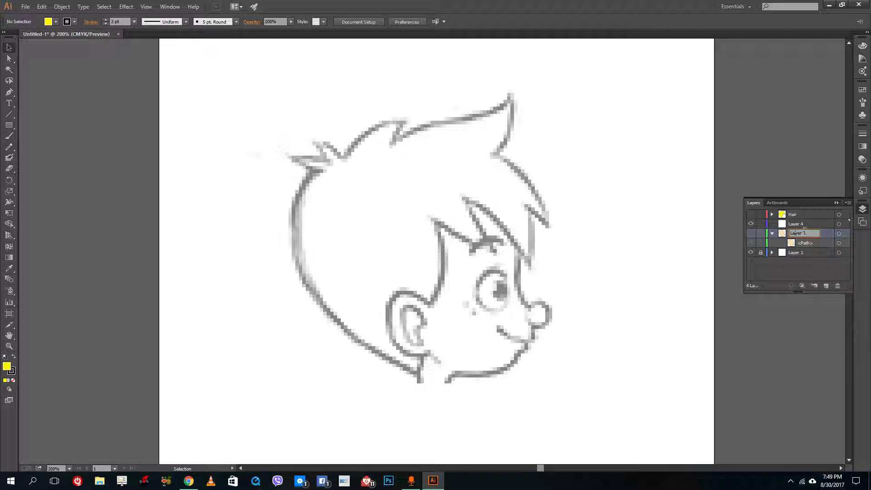
pyautogui.write('Face')
pyautogui.press('Return')
pyautogui.click(772, 233)
pyautogui.click(797, 224)
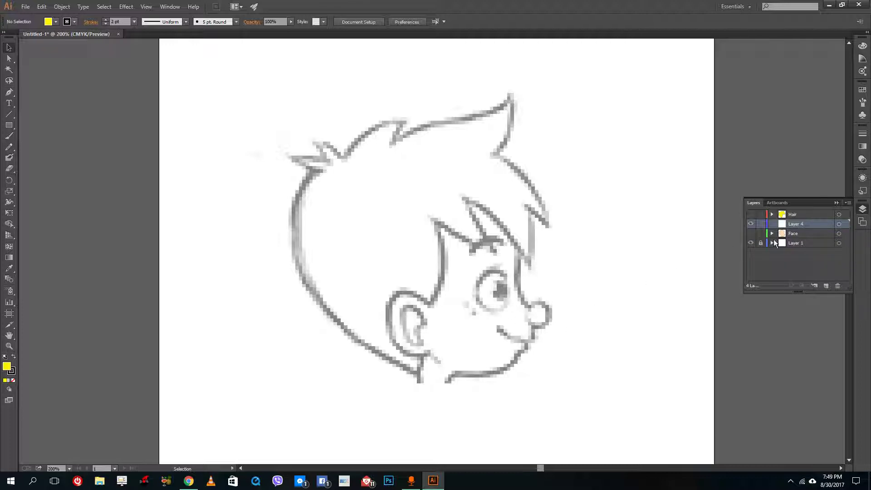
pyautogui.press('p')
pyautogui.click(751, 234)
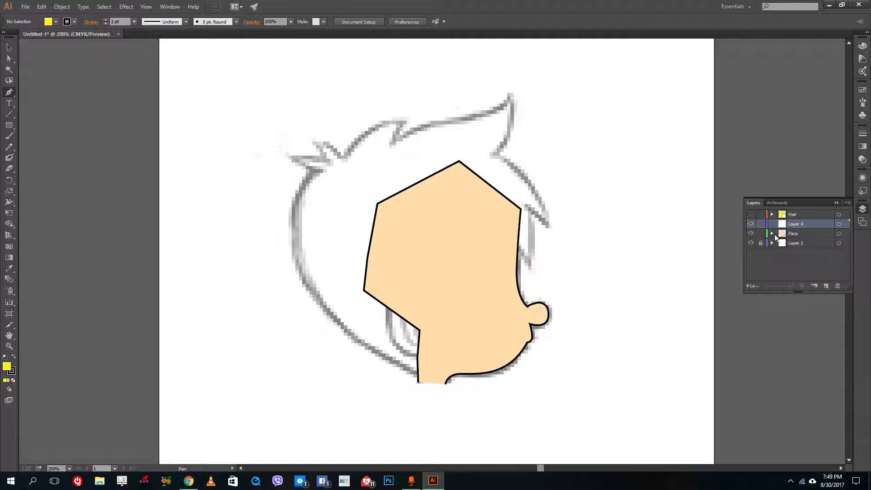
pyautogui.click(792, 234)
pyautogui.press('v')
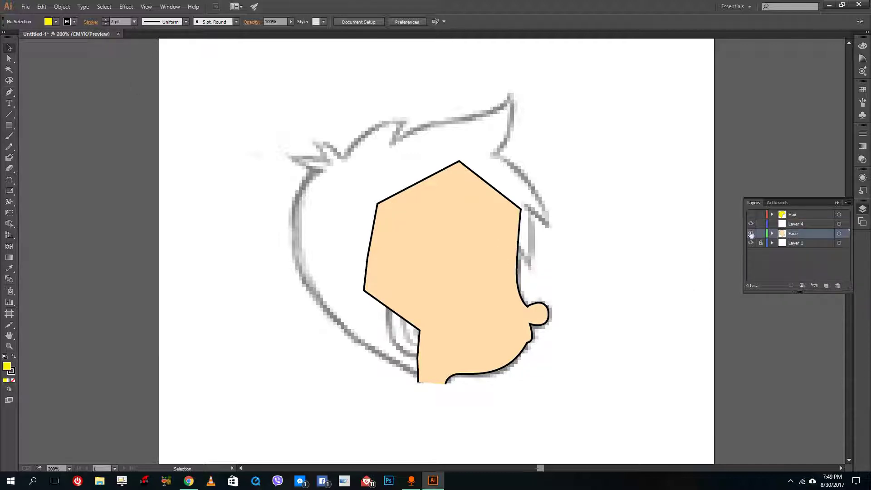
pyautogui.click(751, 234)
# Trace the smiling mouth as a single curved line on Layer 4 with the Pen tool, with the Face layer hidden.
pyautogui.click(818, 224)
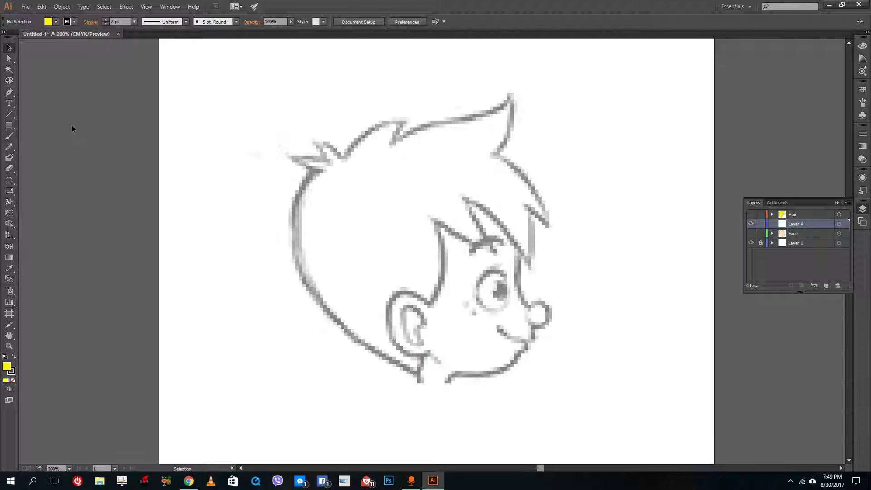
pyautogui.click(9, 93)
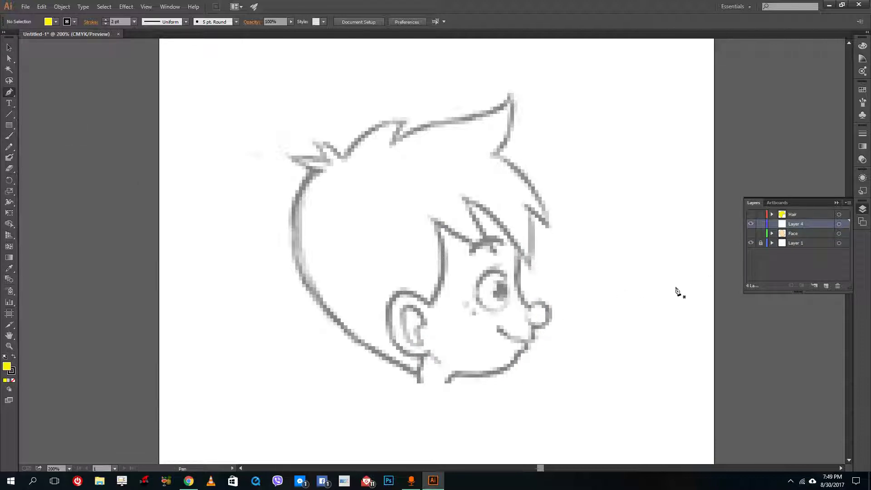
pyautogui.click(525, 342)
pyautogui.moveTo(500, 328); pyautogui.dragTo(489, 317)
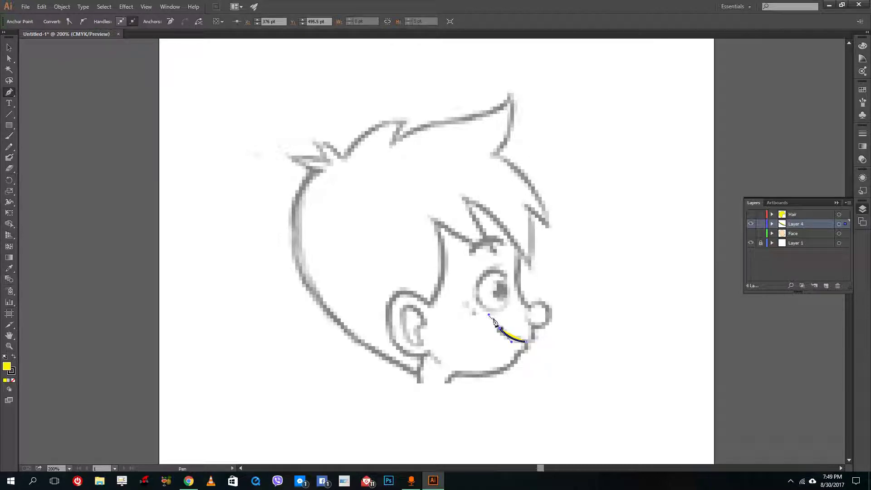
# Remove the fill from the mouth line and show the Face layer to check it against the skin.
pyautogui.click(6, 51)
pyautogui.moveTo(404, 270); pyautogui.dragTo(619, 412)
pyautogui.click(55, 21)
pyautogui.click(10, 42)
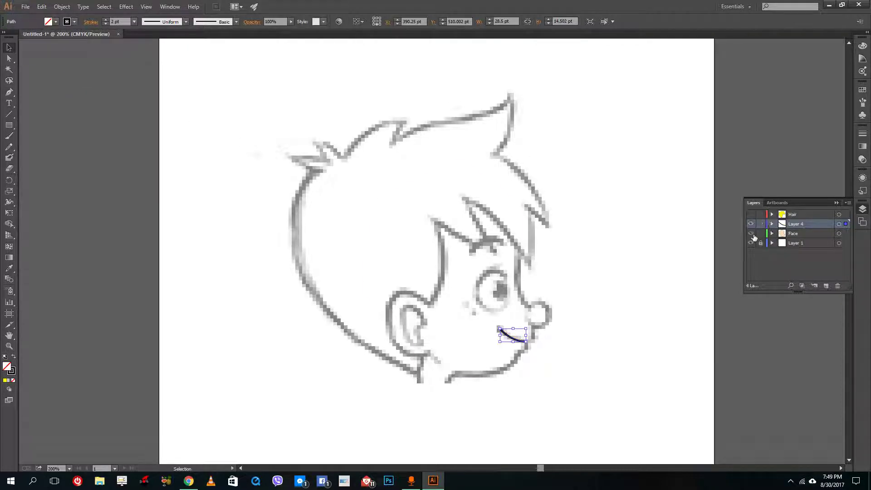
pyautogui.click(751, 234)
pyautogui.click(654, 359)
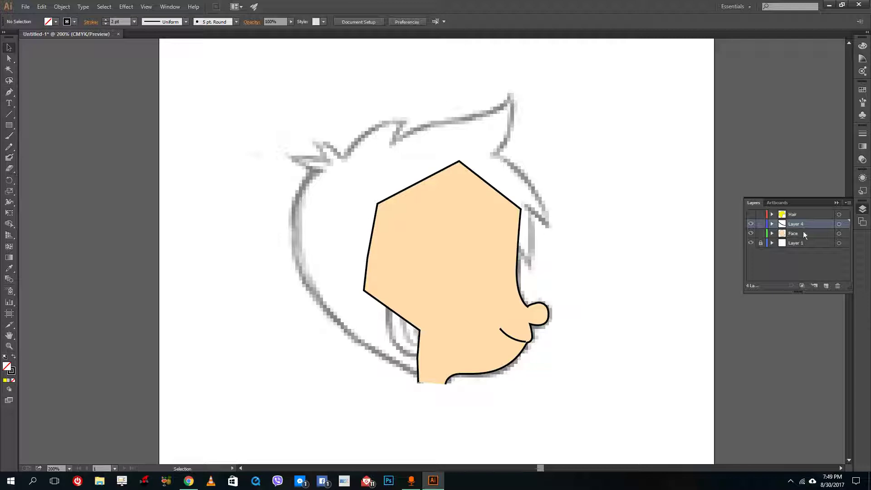
# Hide the Face layer again, rename Layer 4 to Lip and add a new layer above it.
pyautogui.click(751, 234)
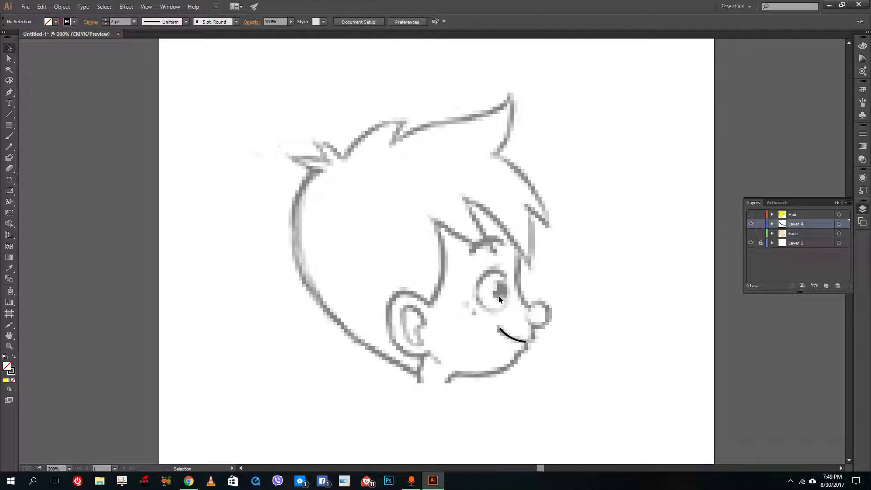
pyautogui.doubleClick(793, 224)
pyautogui.click(825, 285)
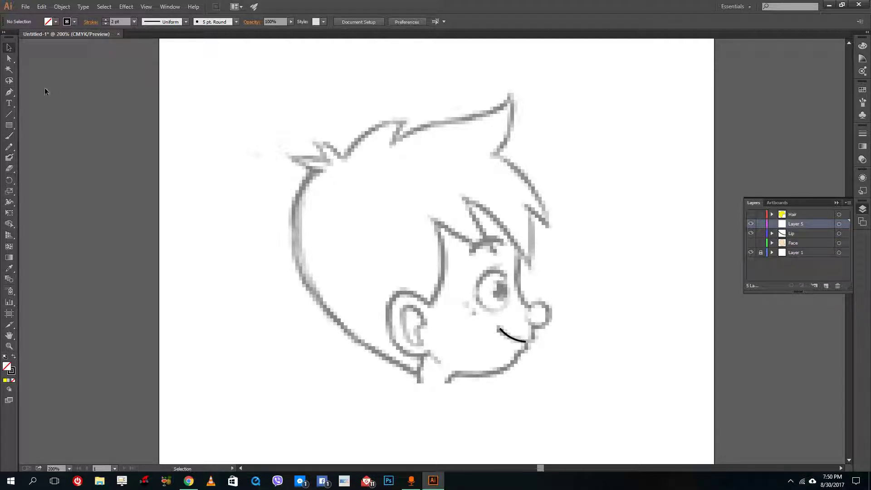
# Trace the eye's outline on Layer 5 as a closed curved shape with the Pen tool.
pyautogui.click(9, 91)
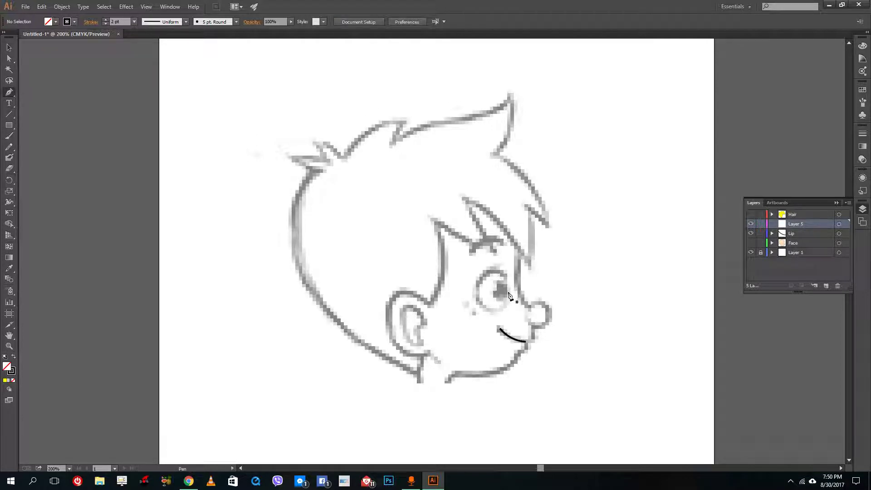
pyautogui.click(508, 292)
pyautogui.moveTo(489, 309); pyautogui.dragTo(510, 315)
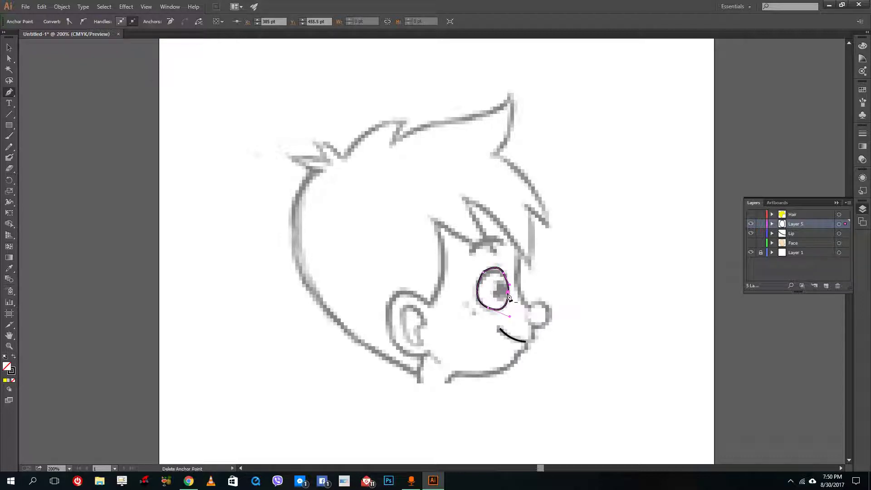
pyautogui.click(9, 48)
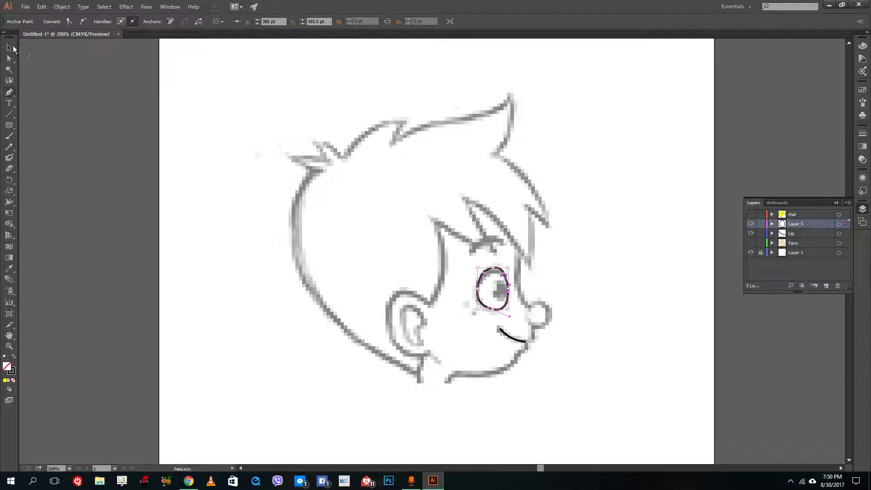
pyautogui.click(596, 296)
# Rename Layer 5 to Eye.
pyautogui.scroll(2, 557, 295)
pyautogui.scroll(5, 536, 295)
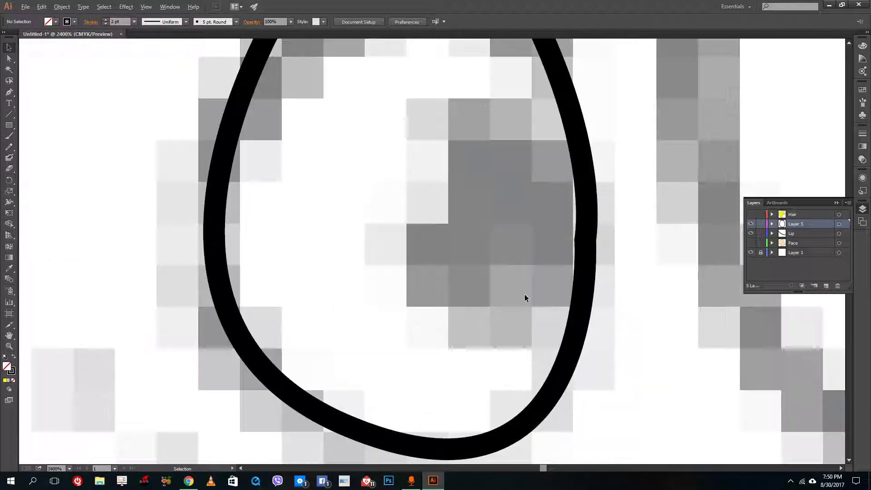
pyautogui.scroll(-2, 544, 294)
pyautogui.doubleClick(795, 225)
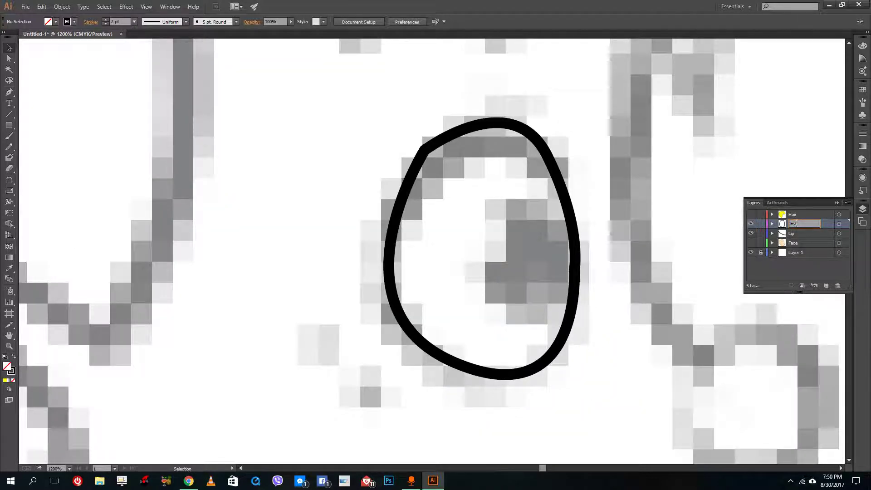
pyautogui.press('Return')
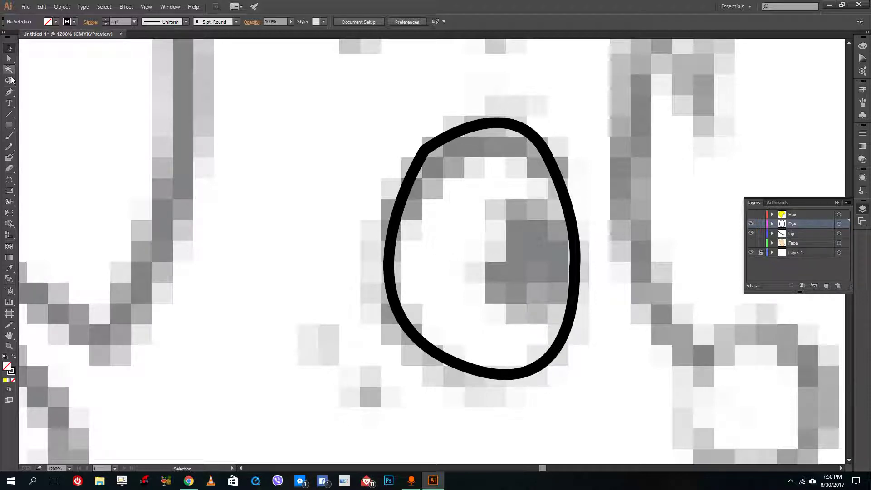
# Draw a pupil ellipse about 18 × 23 pt inside the eye and a highlight ellipse about 9 × 12 pt overlapping its upper edge.
pyautogui.moveTo(9, 125); pyautogui.dragTo(45, 147)
pyautogui.moveTo(473, 322); pyautogui.dragTo(566, 202)
pyautogui.moveTo(479, 160); pyautogui.dragTo(530, 225)
# Draw two freckles about 1.5 pt wide over the sketched dots on the cheek with the Ellipse tool.
pyautogui.scroll(-5, 529, 225)
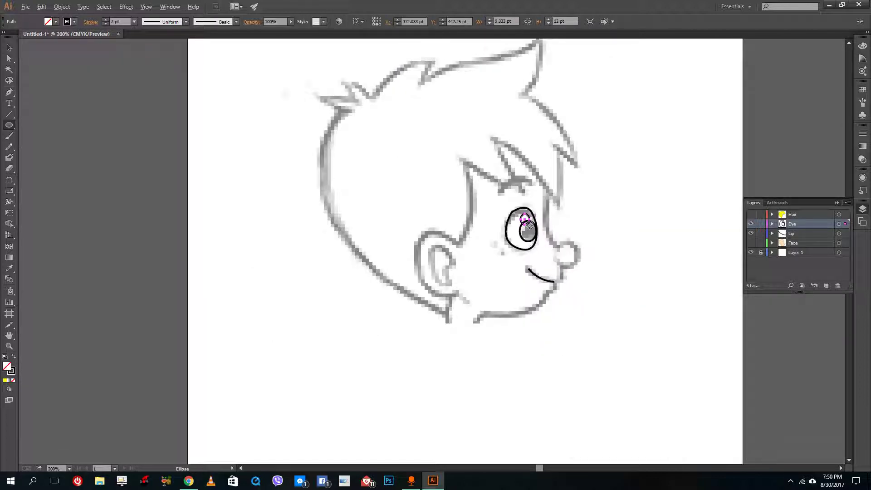
pyautogui.scroll(1, 530, 225)
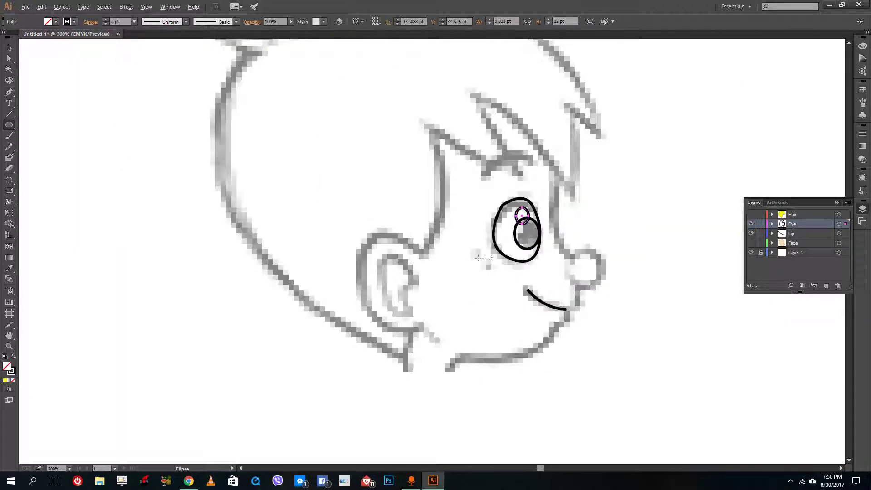
pyautogui.scroll(4, 479, 255)
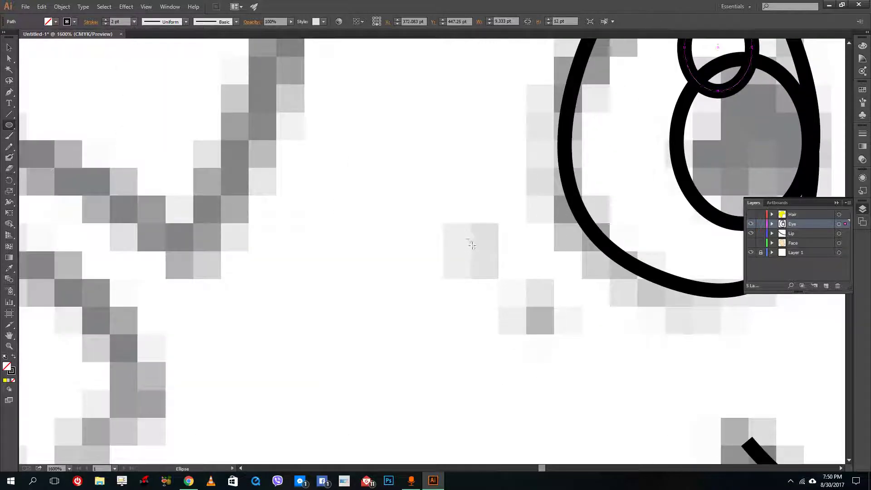
pyautogui.moveTo(519, 299); pyautogui.dragTo(535, 316)
pyautogui.scroll(-6, 530, 311)
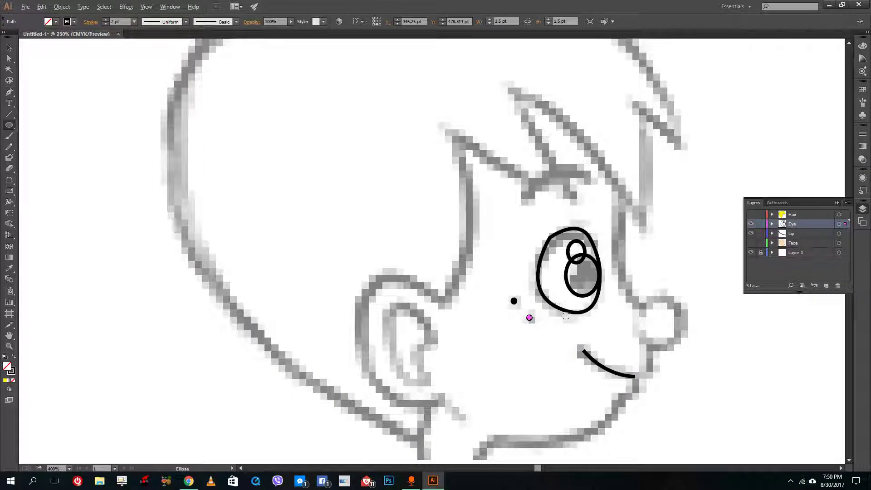
# Show the Face and Hair layers again to view the eye and freckles in the coloured head.
pyautogui.scroll(-1, 581, 320)
pyautogui.scroll(2, 598, 317)
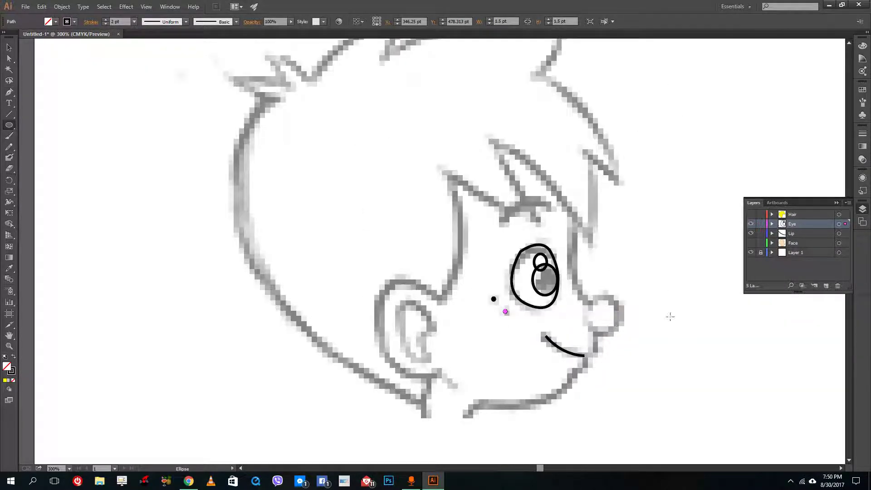
pyautogui.click(750, 243)
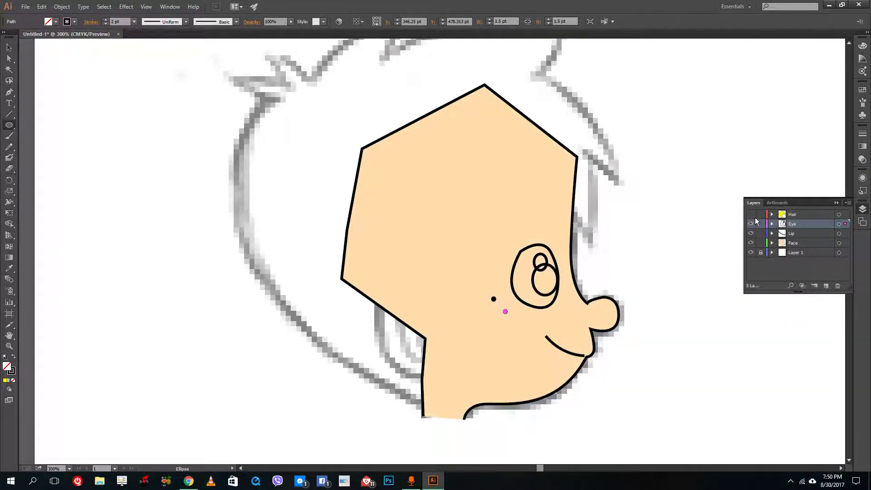
pyautogui.click(750, 214)
pyautogui.press('v')
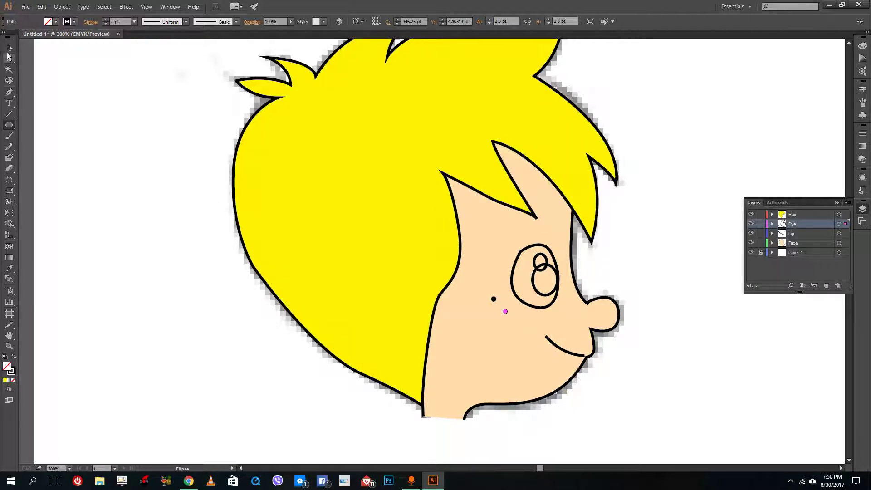
pyautogui.scroll(-2, 559, 264)
pyautogui.scroll(1, 591, 262)
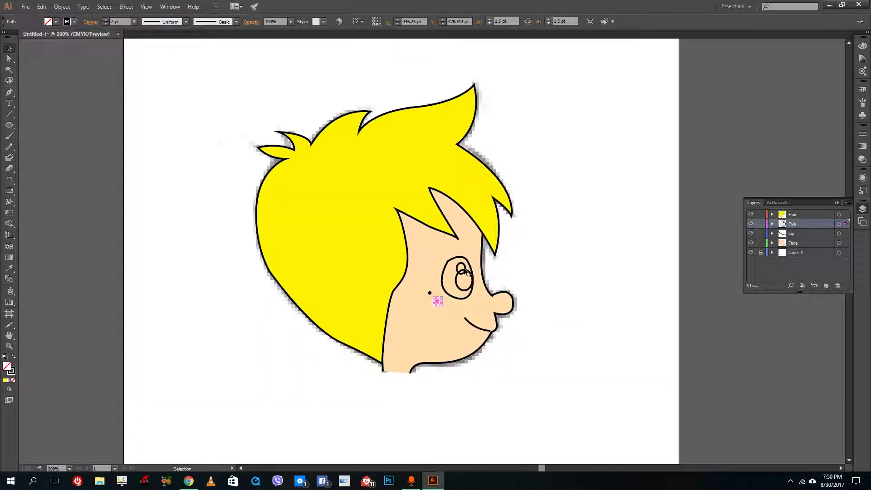
# Fill the eye's outer shape with white.
pyautogui.click(448, 267)
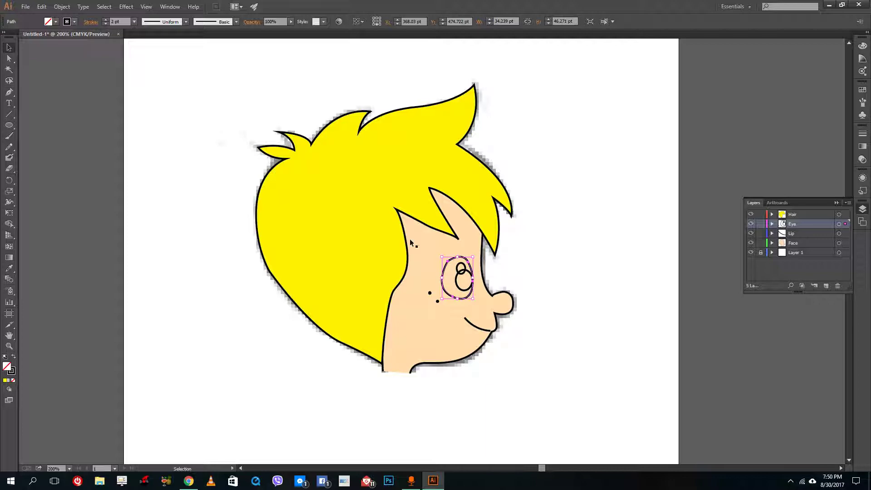
pyautogui.click(49, 21)
pyautogui.click(22, 38)
pyautogui.click(138, 142)
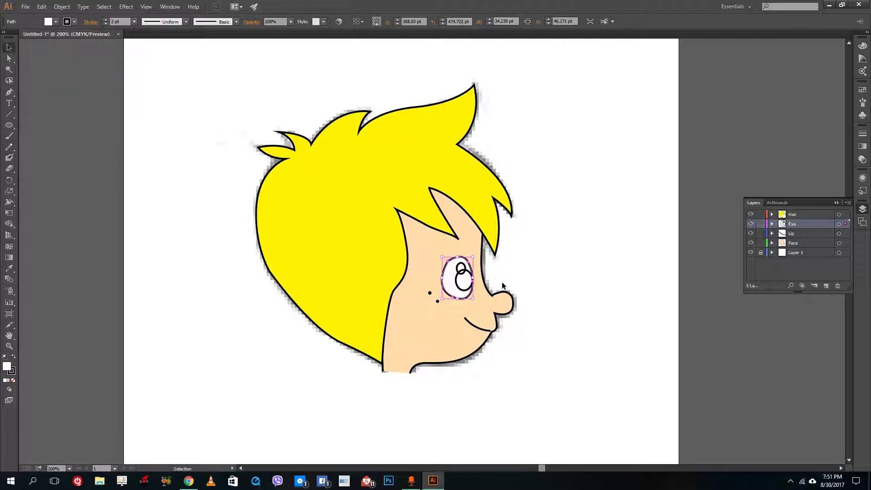
pyautogui.click(501, 283)
# Fill the pupil ellipse with black.
pyautogui.click(460, 282)
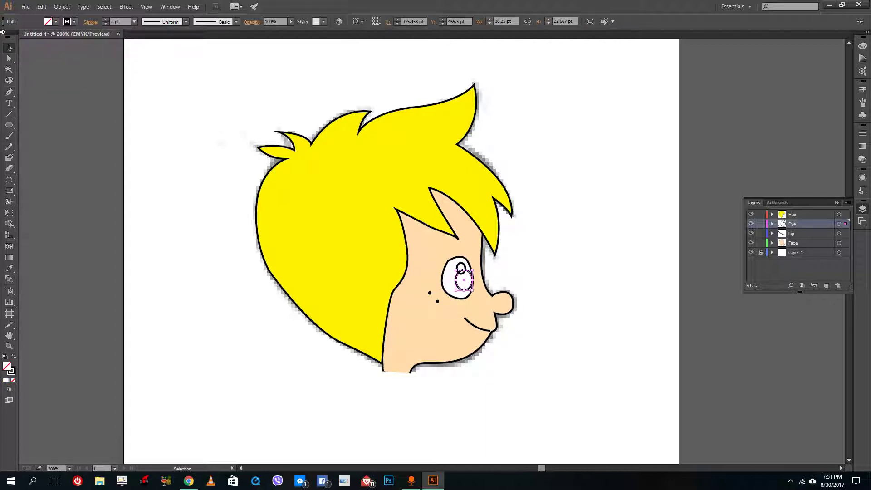
pyautogui.click(49, 21)
pyautogui.click(24, 38)
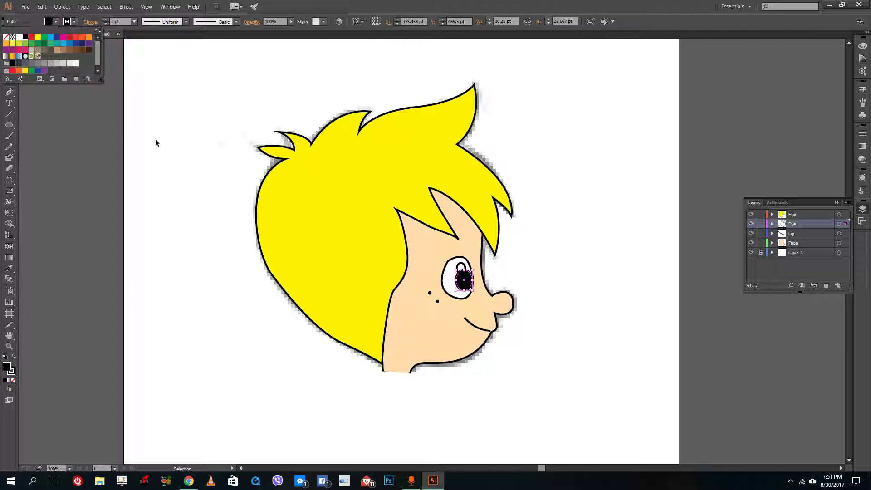
pyautogui.click(156, 140)
pyautogui.click(449, 286)
pyautogui.click(552, 256)
# Fill the small highlight ellipse above the pupil with white.
pyautogui.scroll(2, 553, 257)
pyautogui.click(377, 276)
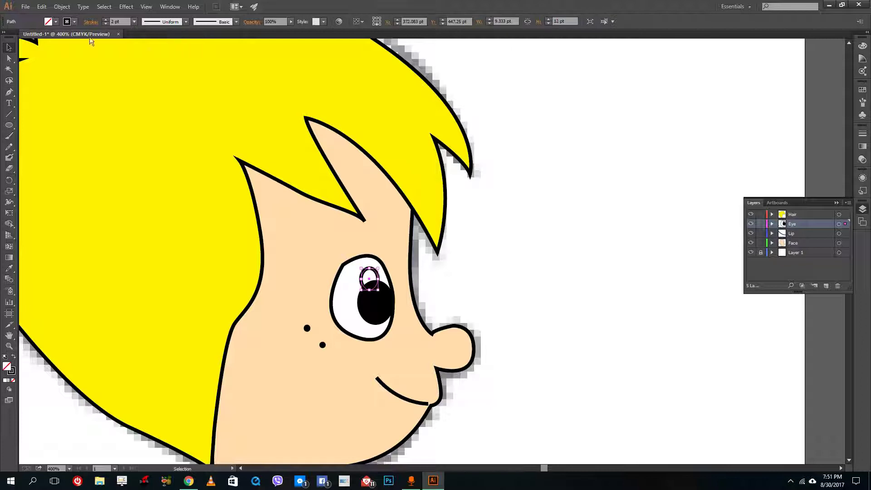
pyautogui.click(49, 21)
pyautogui.click(17, 38)
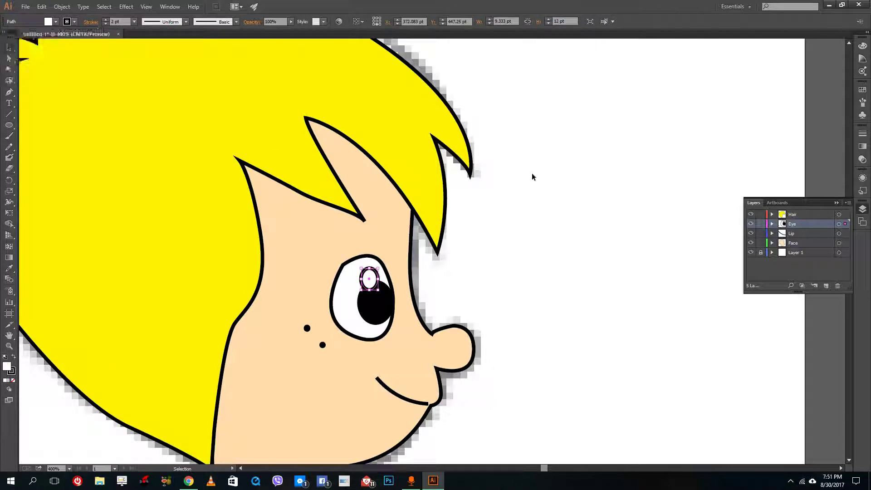
pyautogui.scroll(-1, 532, 173)
pyautogui.click(505, 229)
# Change the fill of the eye's outer shape to CMYK Cyan.
pyautogui.click(379, 269)
pyautogui.click(55, 22)
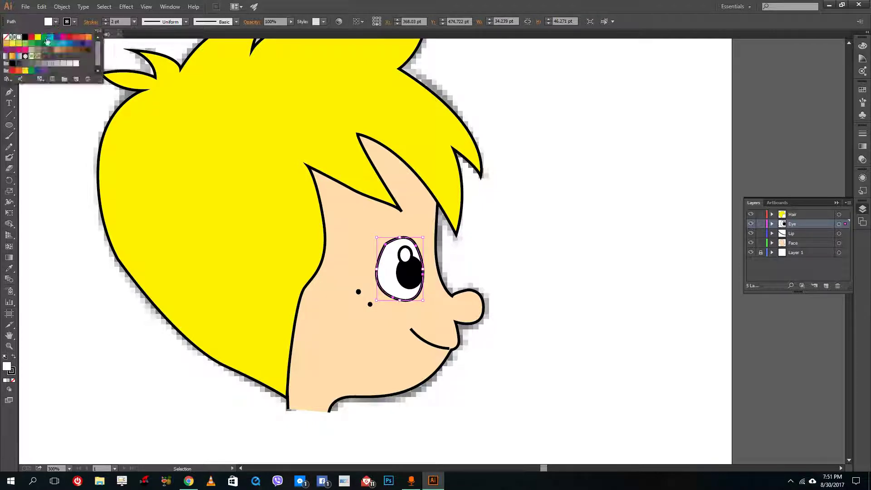
pyautogui.click(50, 36)
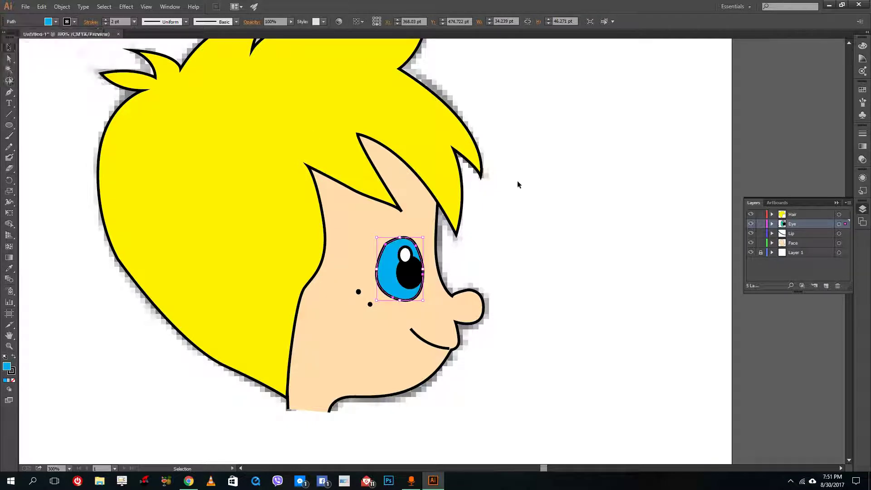
# Try a dark blue fill on the eye's outer shape and return it to CMYK Cyan.
pyautogui.click(55, 22)
pyautogui.click(57, 37)
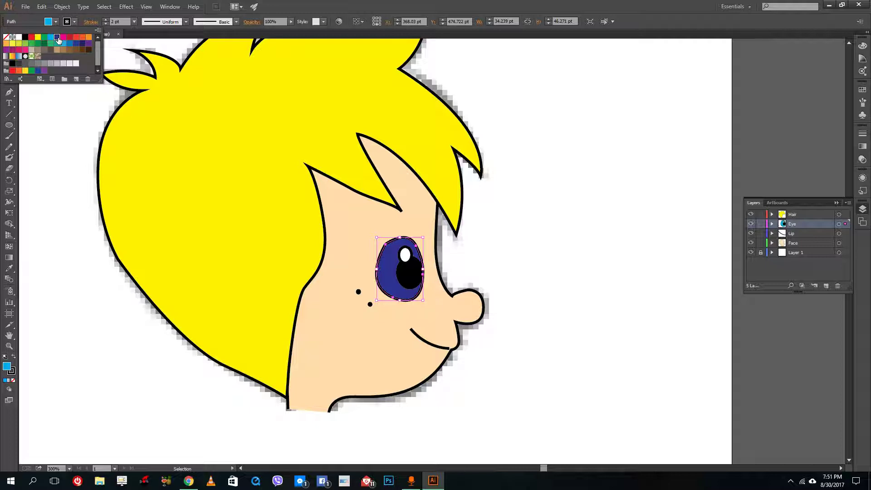
pyautogui.click(50, 36)
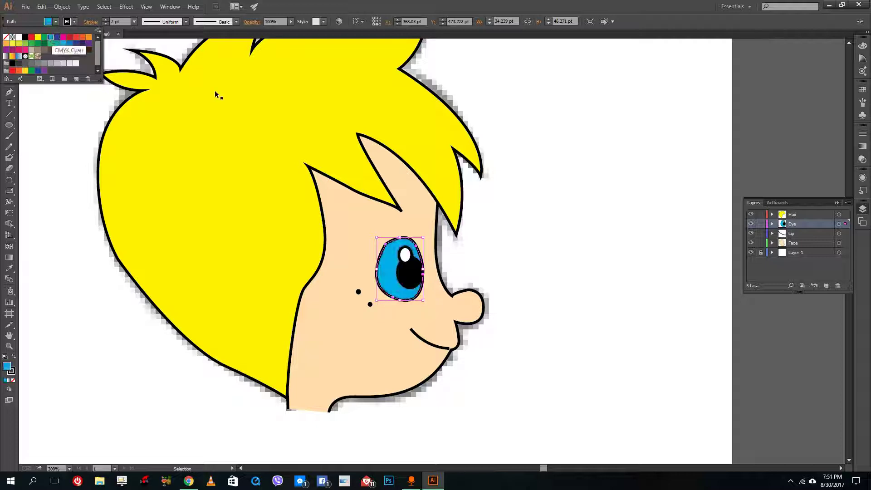
pyautogui.click(565, 174)
pyautogui.hotkey('ctrl', '1')
pyautogui.scroll(1, 584, 133)
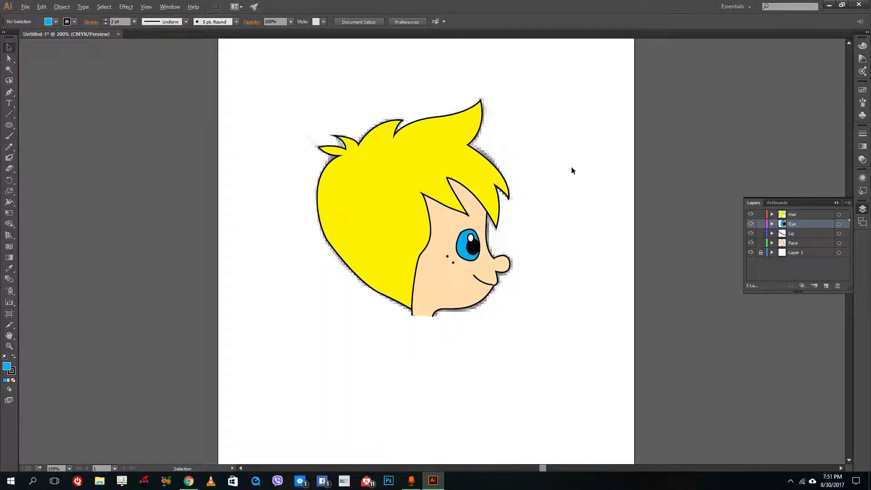
pyautogui.scroll(2, 572, 167)
pyautogui.scroll(-1, 444, 292)
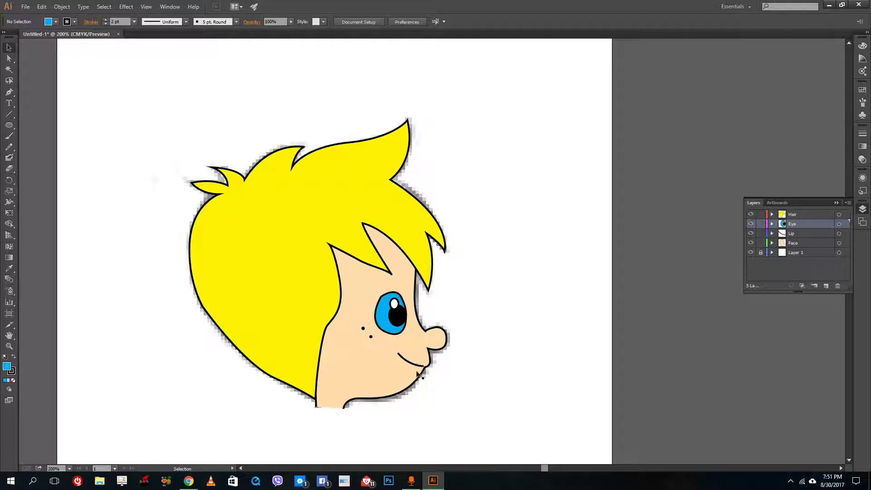
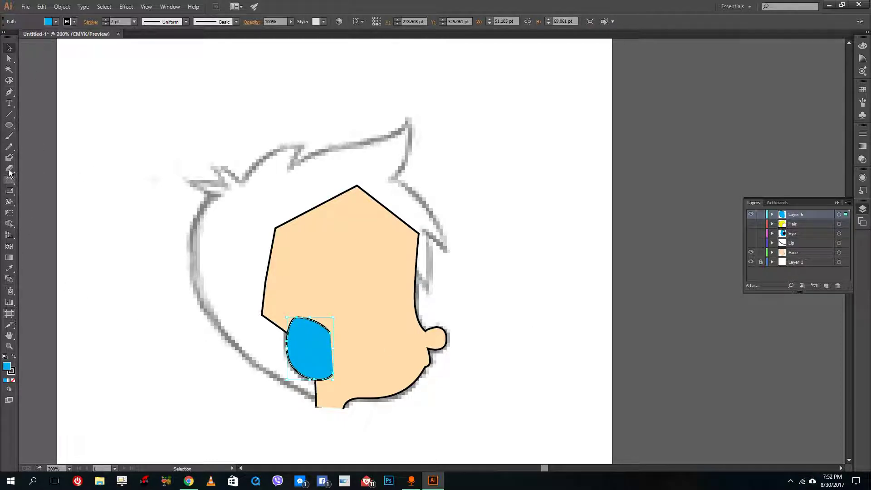
# Fill the outer ear shape with the face's skin colour using the Eyedropper.
pyautogui.click(9, 267)
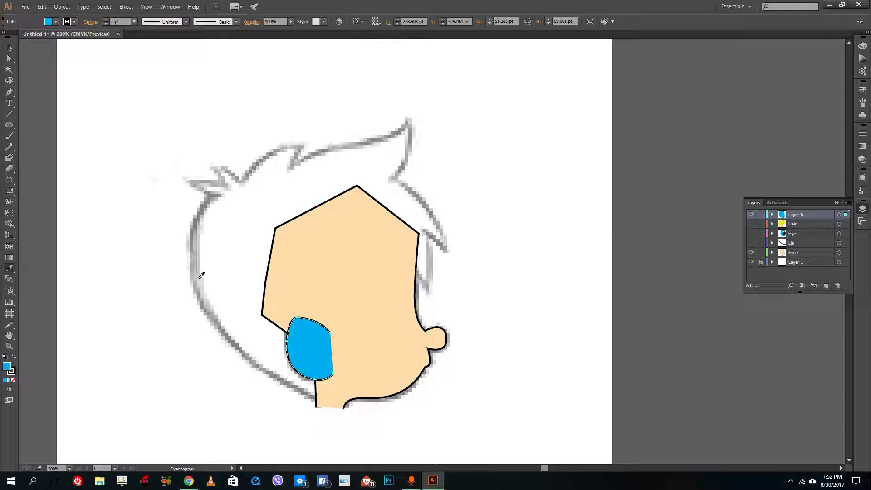
pyautogui.click(319, 255)
pyautogui.click(8, 47)
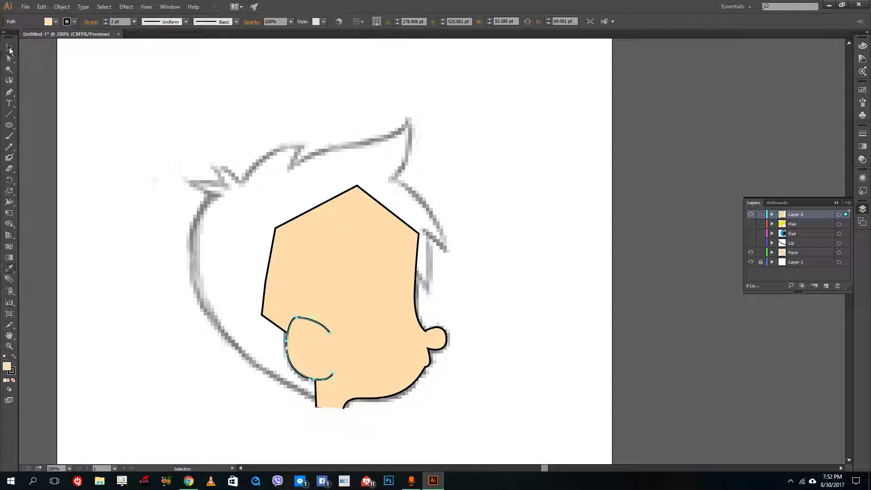
pyautogui.click(607, 238)
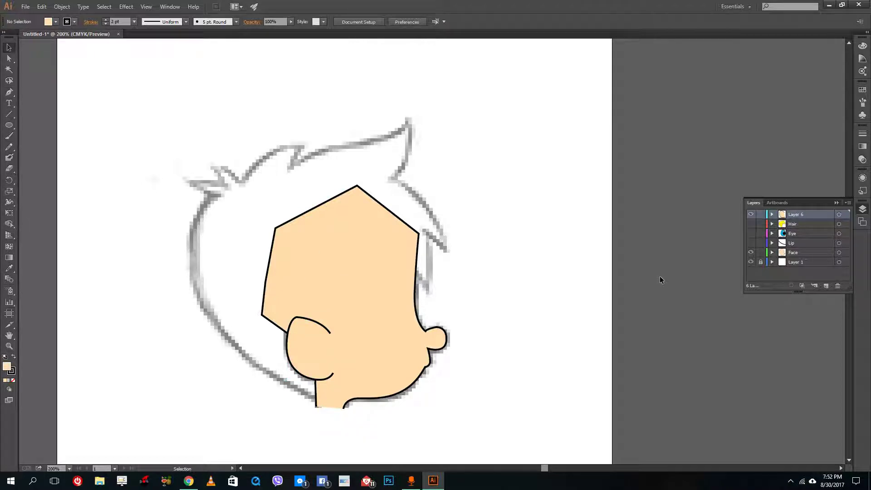
# Show the Hair layer briefly to check the ear against the hair, and hide it again.
pyautogui.click(751, 224)
pyautogui.click(750, 215)
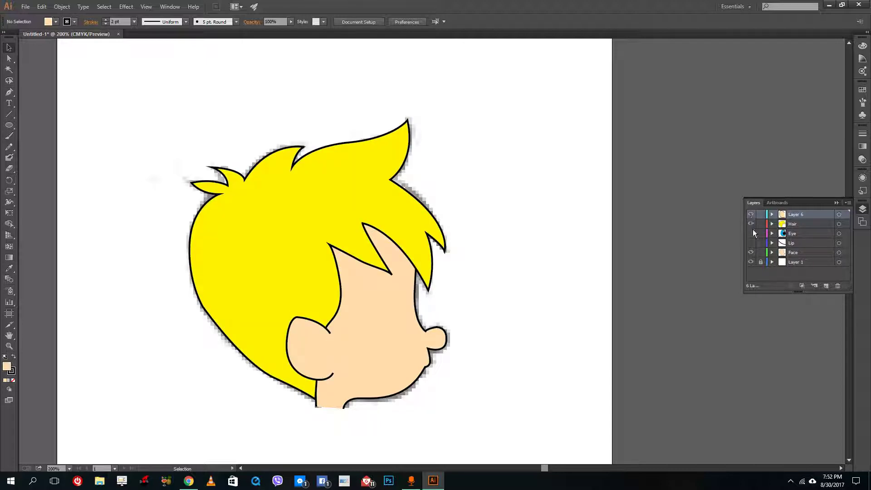
pyautogui.click(750, 225)
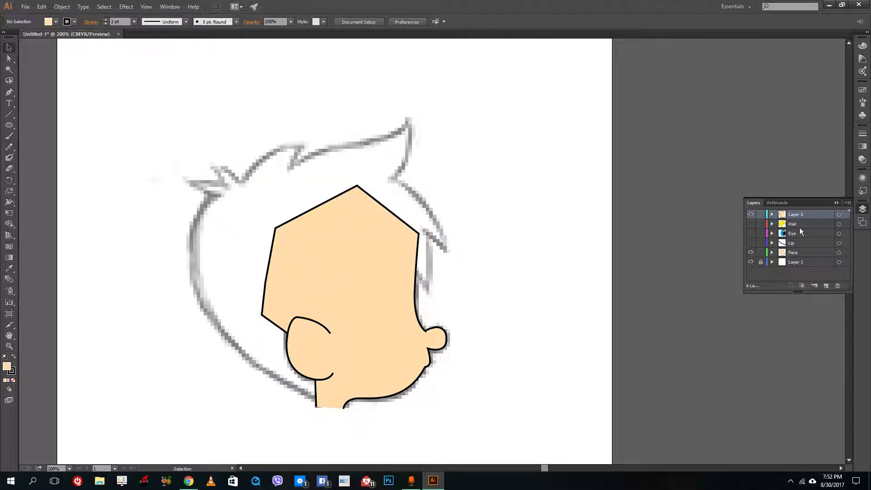
# Hide the Face layer and remove the outer ear's fill to expose the sketched inner ear.
pyautogui.click(751, 252)
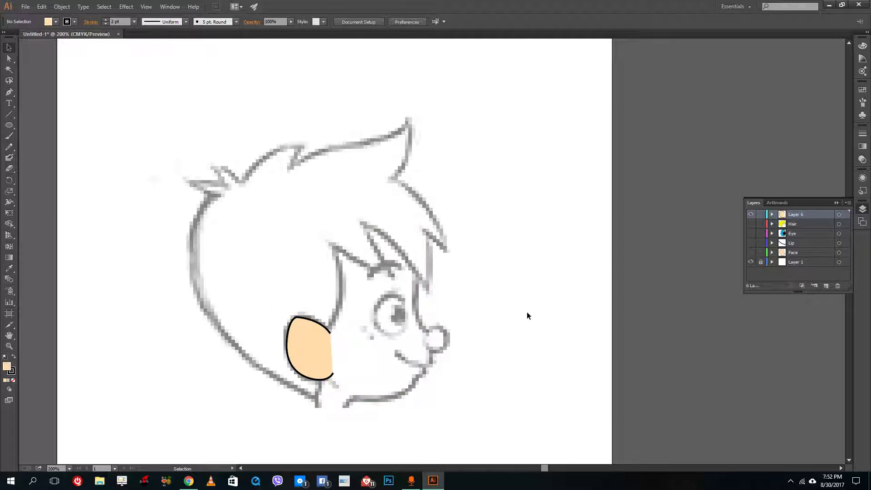
pyautogui.click(324, 349)
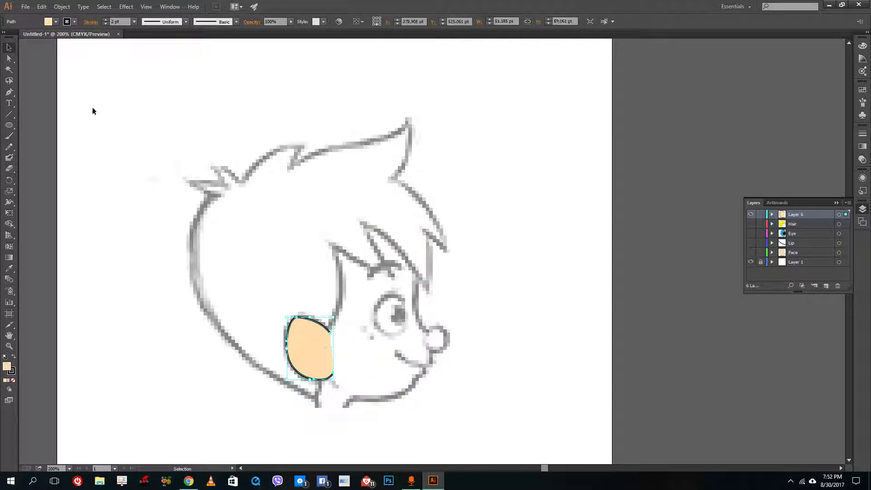
pyautogui.click(55, 21)
pyautogui.click(6, 44)
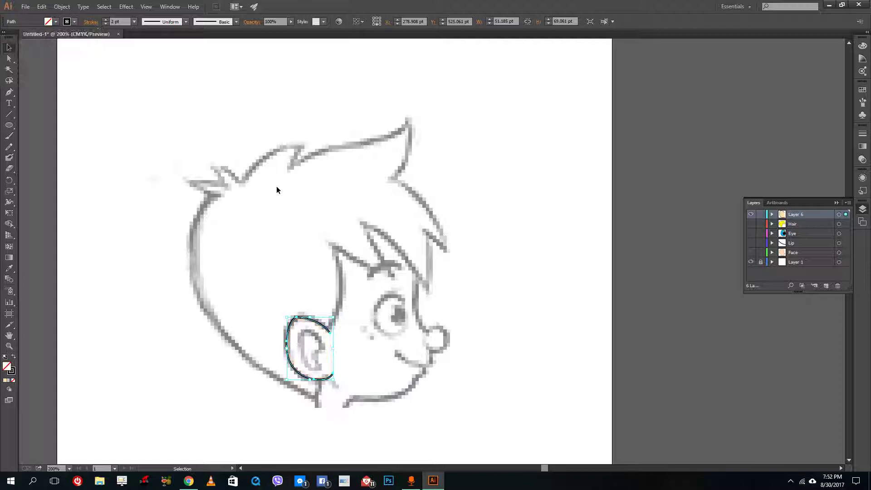
pyautogui.click(277, 189)
# Trace the inner ear contour from the sketch as a closed curved path with the Pen tool.
pyautogui.scroll(2, 282, 351)
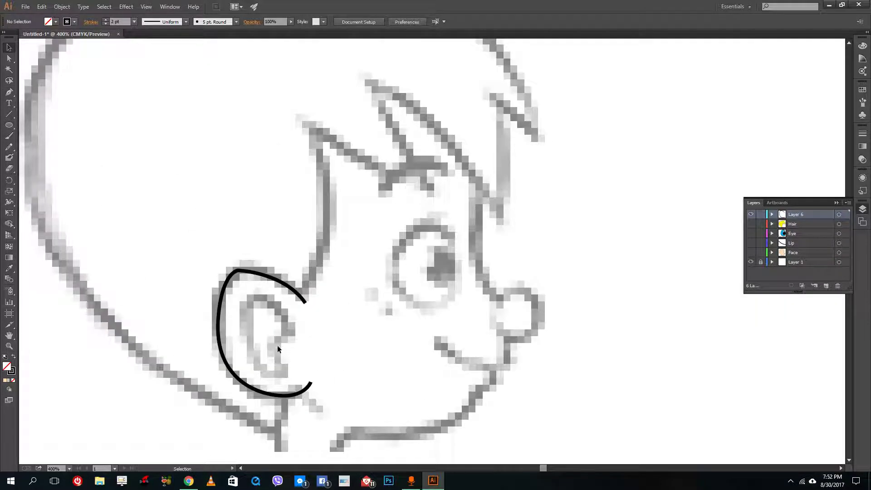
pyautogui.click(9, 92)
pyautogui.moveTo(282, 363); pyautogui.dragTo(291, 336)
pyautogui.moveTo(275, 307); pyautogui.dragTo(239, 336)
pyautogui.moveTo(259, 367); pyautogui.dragTo(296, 379)
pyautogui.click(272, 341)
pyautogui.press('v')
pyautogui.click(381, 205)
# Show the Face layer and fill the outer ear with the face's skin colour using the Eyedropper.
pyautogui.scroll(-2, 336, 265)
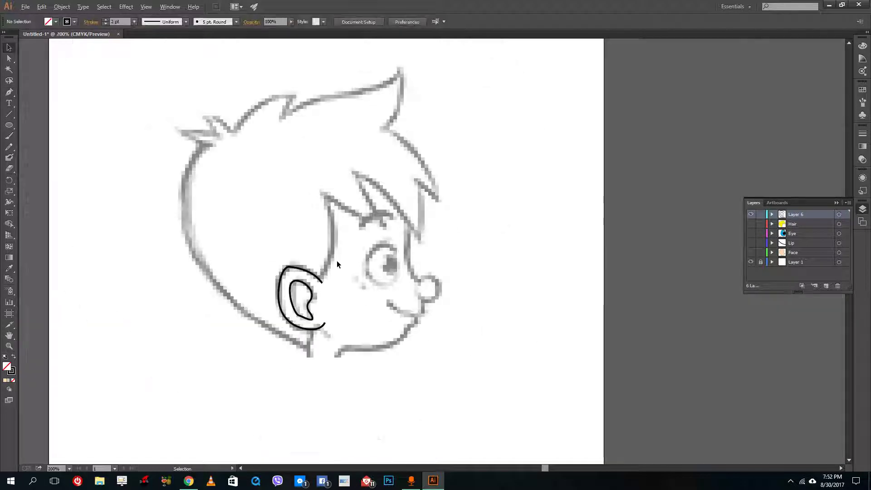
pyautogui.click(308, 275)
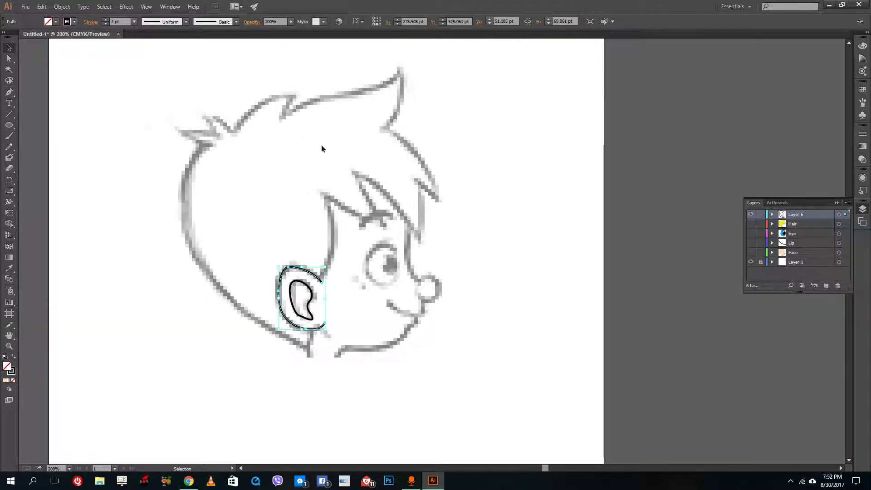
pyautogui.click(750, 252)
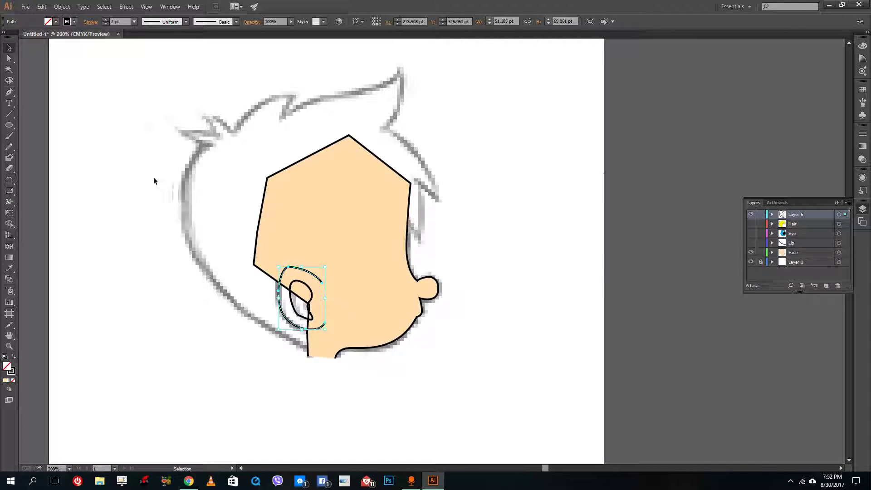
pyautogui.click(9, 272)
pyautogui.click(303, 186)
pyautogui.press('v')
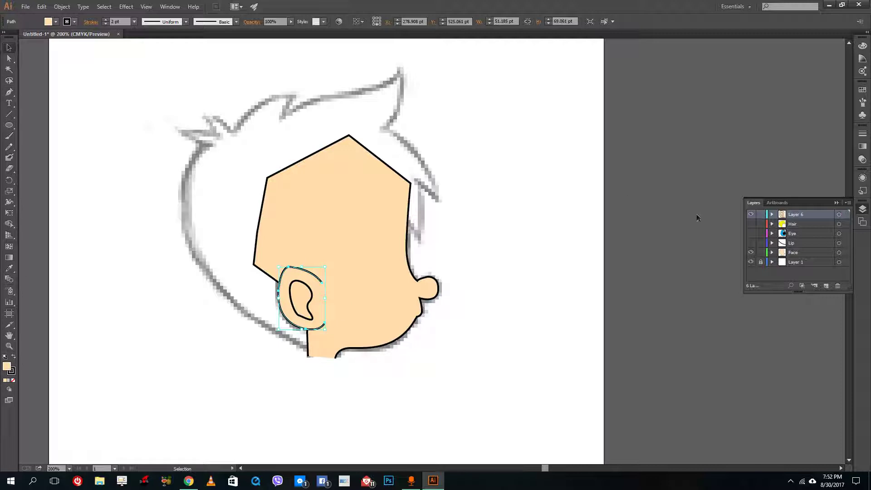
pyautogui.click(698, 218)
# Show the Hair, Eye and Lip layers and hide the sketch on Layer 1.
pyautogui.moveTo(750, 223); pyautogui.dragTo(751, 242)
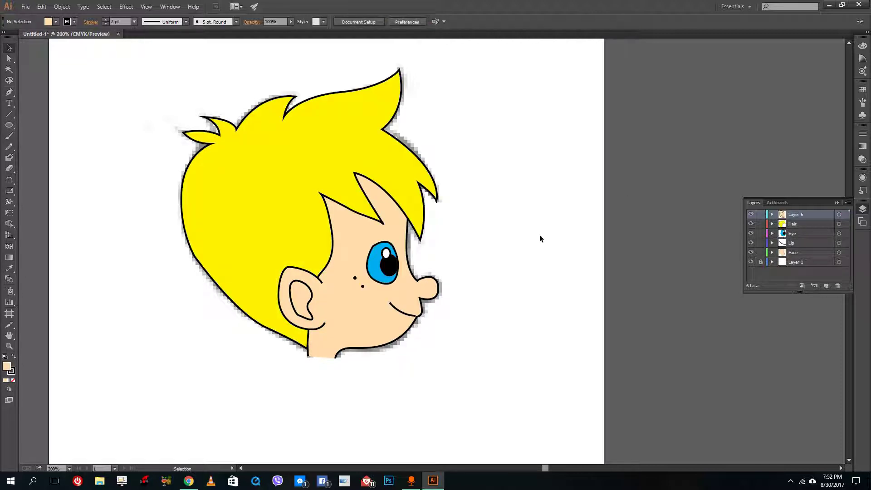
pyautogui.hotkey('ctrl', '-')
pyautogui.hotkey('ctrl', '-')
pyautogui.hotkey('ctrl', '+')
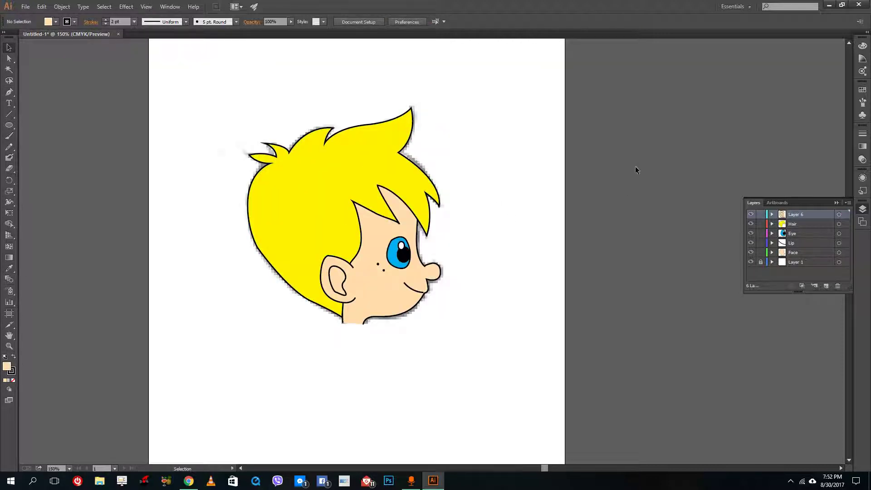
pyautogui.click(751, 262)
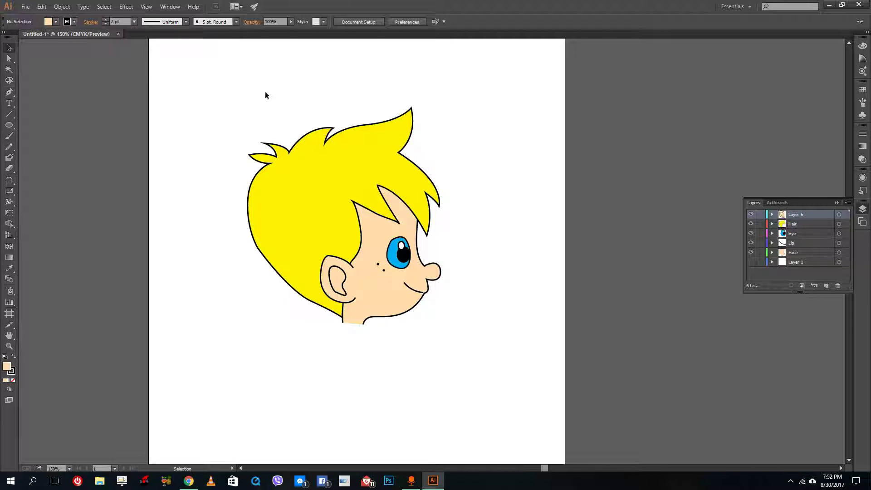
# Move the whole head towards the page's upper-left corner and scale it down to about 155 × 174 pt.
pyautogui.moveTo(172, 57); pyautogui.dragTo(520, 331)
pyautogui.hotkey('ctrl', '-')
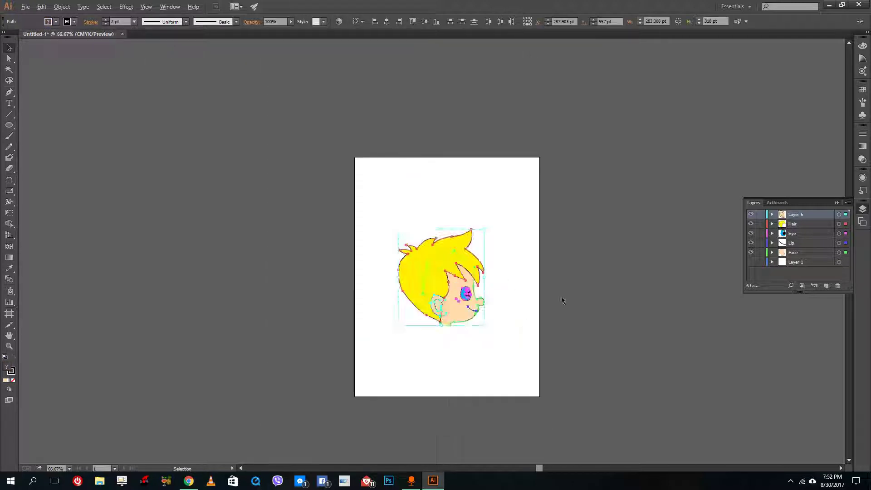
pyautogui.hotkey('ctrl', '+')
pyautogui.moveTo(270, 233); pyautogui.dragTo(214, 139)
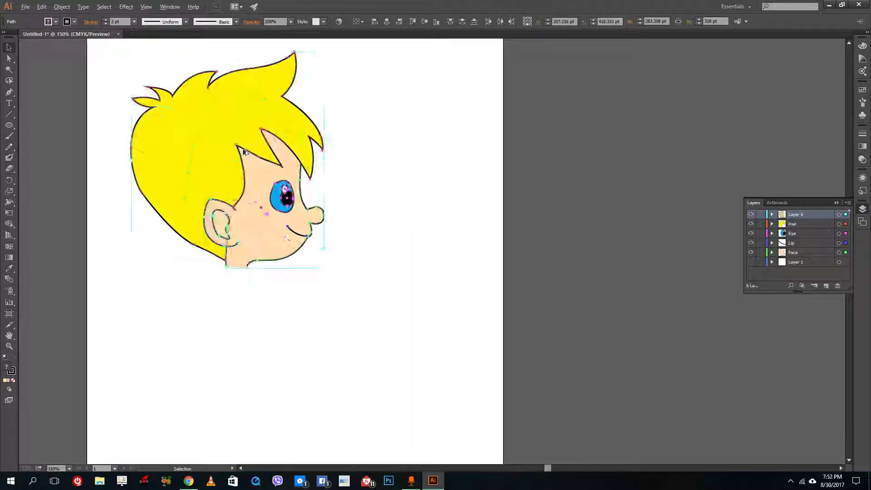
pyautogui.hotkey('ctrl', '-')
pyautogui.scroll(3, 250, 146)
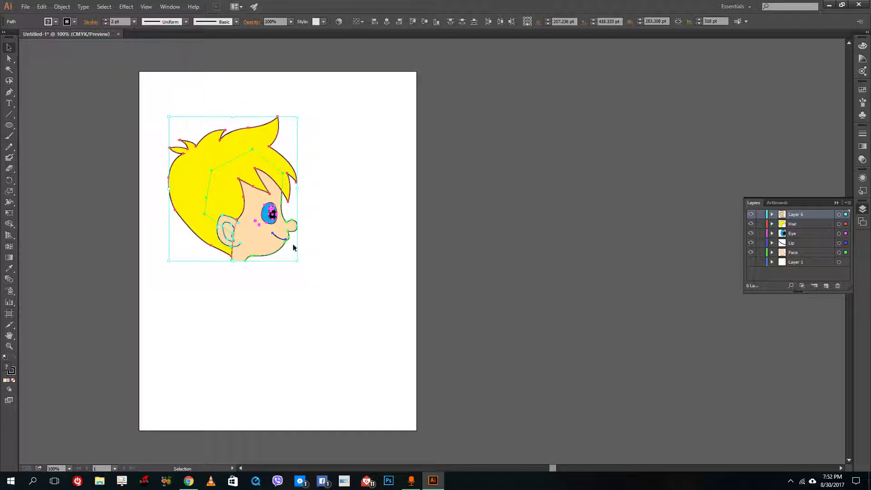
pyautogui.moveTo(297, 262); pyautogui.dragTo(240, 176)
# Set the stroke weight of all the head's shapes to 1 pt.
pyautogui.moveTo(319, 239); pyautogui.dragTo(137, 62)
pyautogui.click(105, 24)
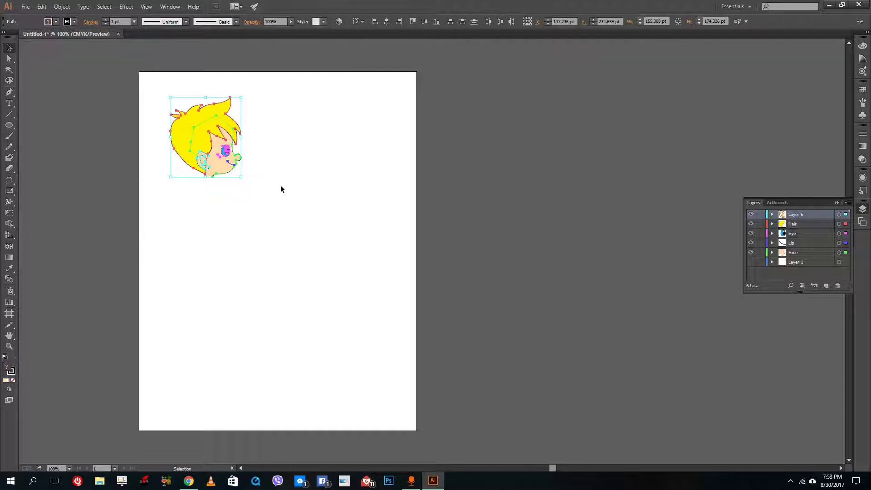
pyautogui.click(280, 185)
pyautogui.scroll(1, 222, 162)
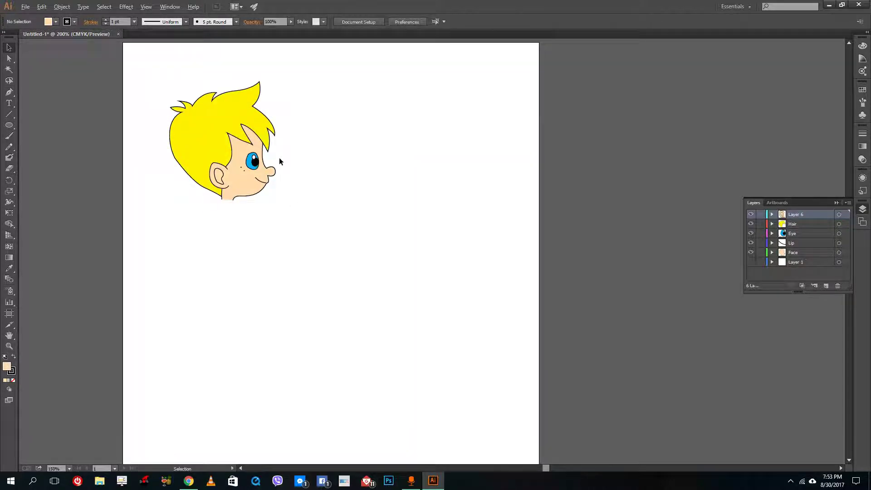
pyautogui.scroll(1, 278, 162)
# Select the whole head and enlarge it to about 181 × 203 pt.
pyautogui.moveTo(374, 245); pyautogui.dragTo(146, 48)
pyautogui.moveTo(301, 205); pyautogui.dragTo(314, 224)
pyautogui.click(363, 227)
pyautogui.scroll(1, 386, 235)
# Duplicate the whole head and place the copy beside the original, in the page's upper-right area.
pyautogui.hotkey('ctrl', 'a')
pyautogui.click(487, 257)
pyautogui.moveTo(474, 273); pyautogui.dragTo(141, 73)
pyautogui.press('a')
pyautogui.hotkey('ctrl', 'c')
pyautogui.hotkey('ctrl', 'v')
pyautogui.press('v')
pyautogui.moveTo(446, 246); pyautogui.dragTo(431, 169)
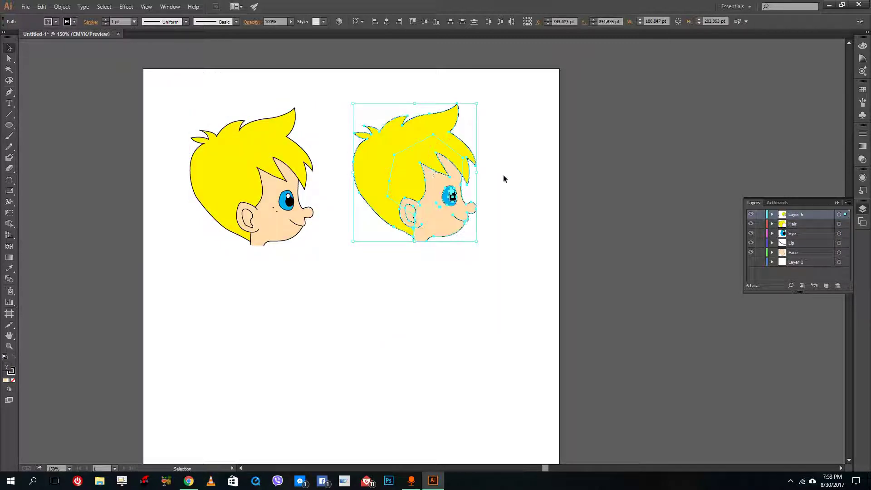
# Try removing the stroke from the whole duplicated head, inspect its lip and ear, and restore the black outlines.
pyautogui.click(105, 23)
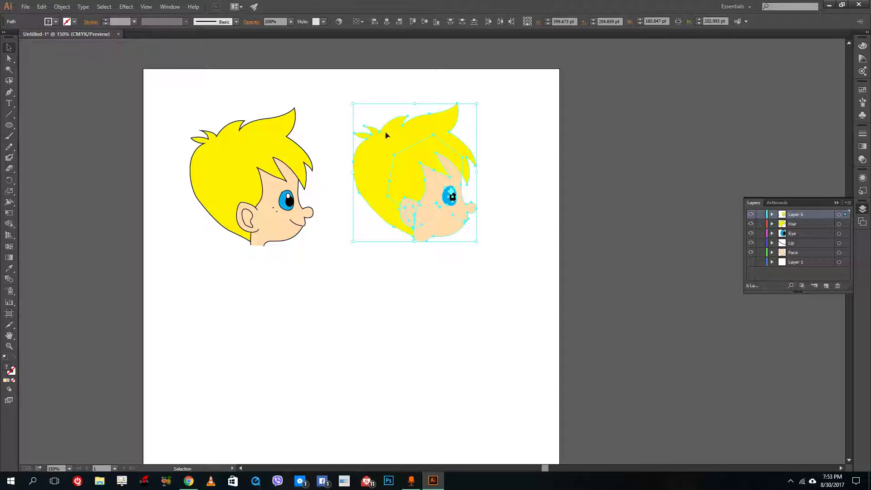
pyautogui.click(581, 207)
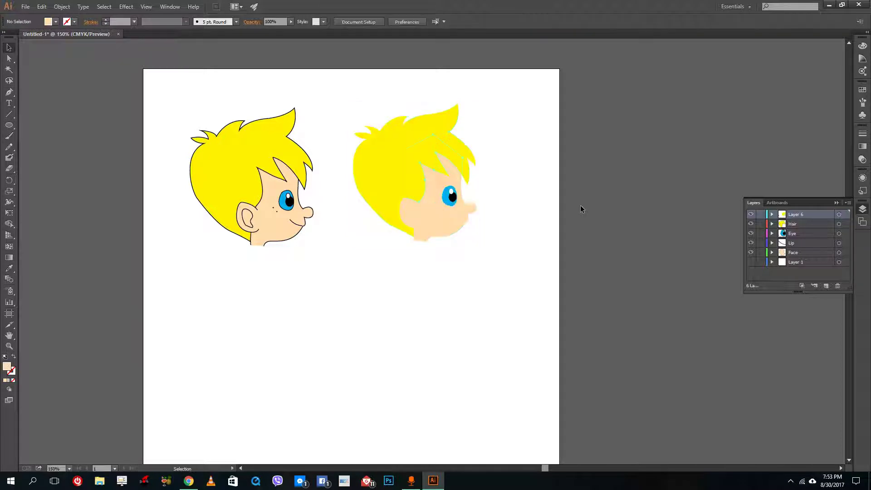
pyautogui.click(463, 219)
pyautogui.keyDown('alt'); pyautogui.scroll(1, 514, 216); pyautogui.keyUp('alt')
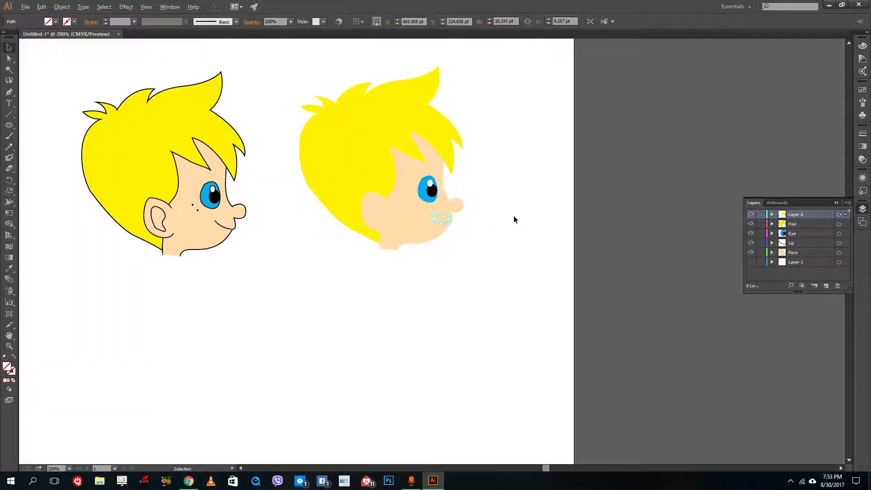
pyautogui.keyDown('alt'); pyautogui.scroll(2, 506, 180); pyautogui.keyUp('alt')
pyautogui.keyDown('alt'); pyautogui.scroll(-2, 408, 213); pyautogui.keyUp('alt')
pyautogui.keyDown('alt'); pyautogui.scroll(1, 271, 221); pyautogui.keyUp('alt')
pyautogui.keyDown('alt'); pyautogui.scroll(-1, 271, 221); pyautogui.keyUp('alt')
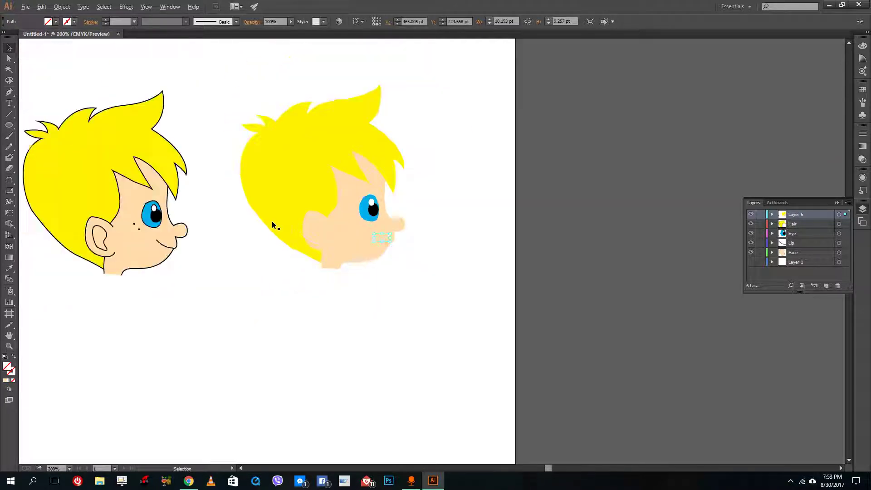
pyautogui.click(314, 227)
pyautogui.keyDown('alt'); pyautogui.scroll(1, 314, 225); pyautogui.keyUp('alt')
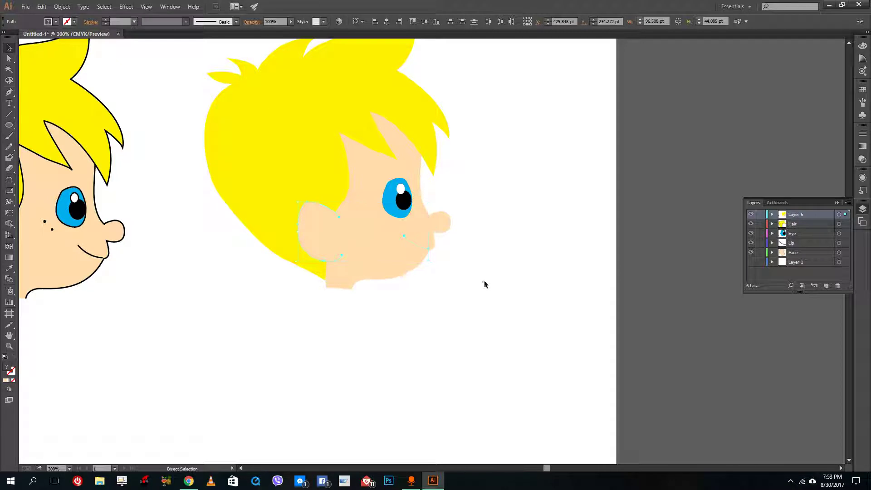
pyautogui.press('v')
pyautogui.click(467, 281)
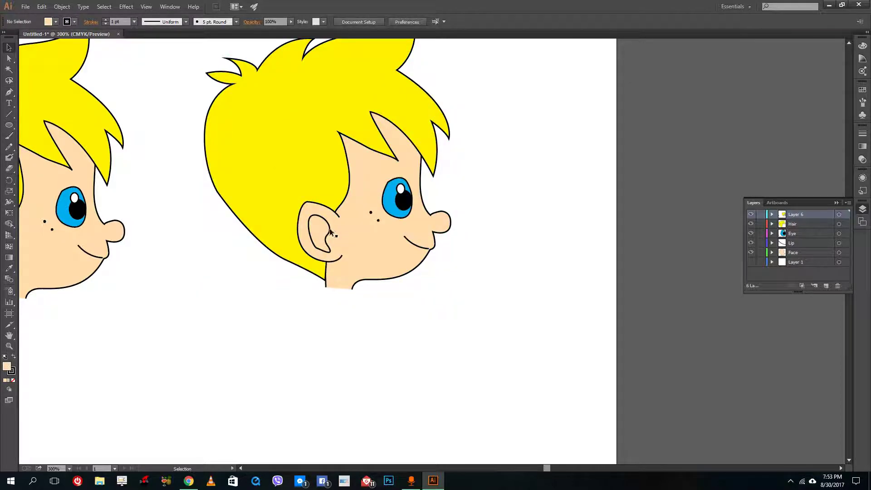
pyautogui.click(330, 232)
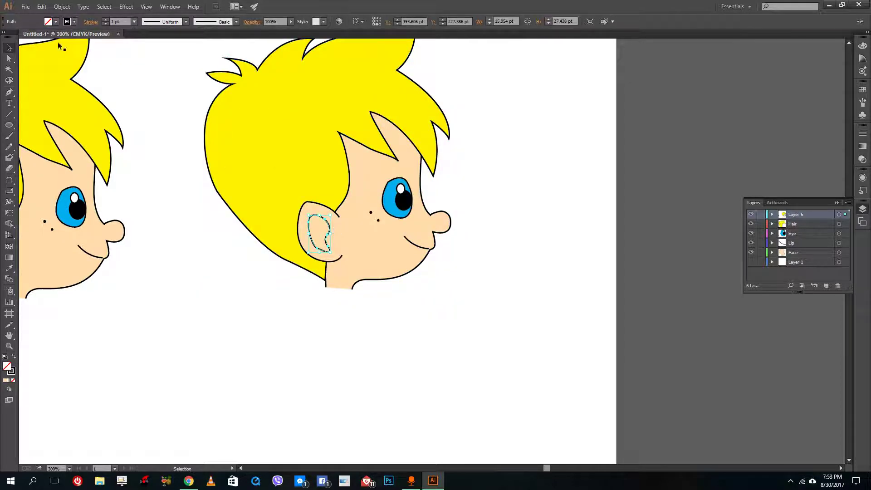
pyautogui.click(75, 22)
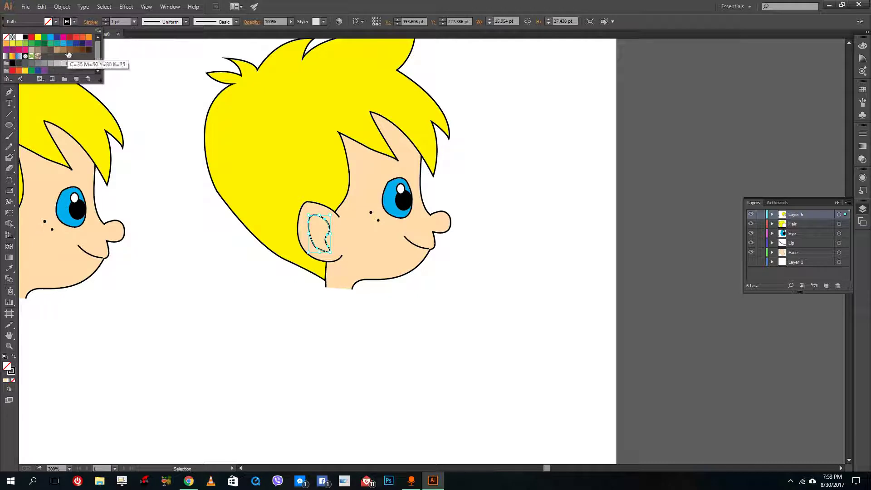
pyautogui.press('Escape')
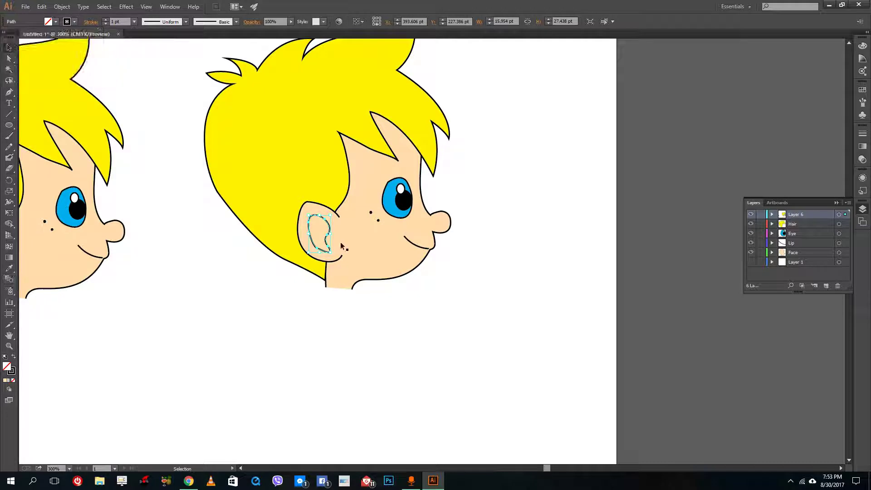
pyautogui.click(353, 247)
# Give the duplicate's inner ear path the face's skin colour as its stroke and set its fill to none.
pyautogui.click(324, 221)
pyautogui.click(9, 270)
pyautogui.click(361, 244)
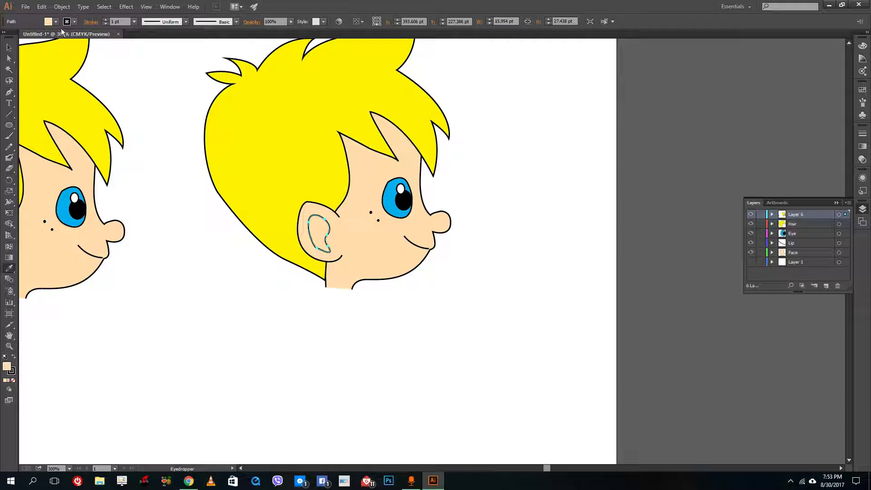
pyautogui.click(14, 357)
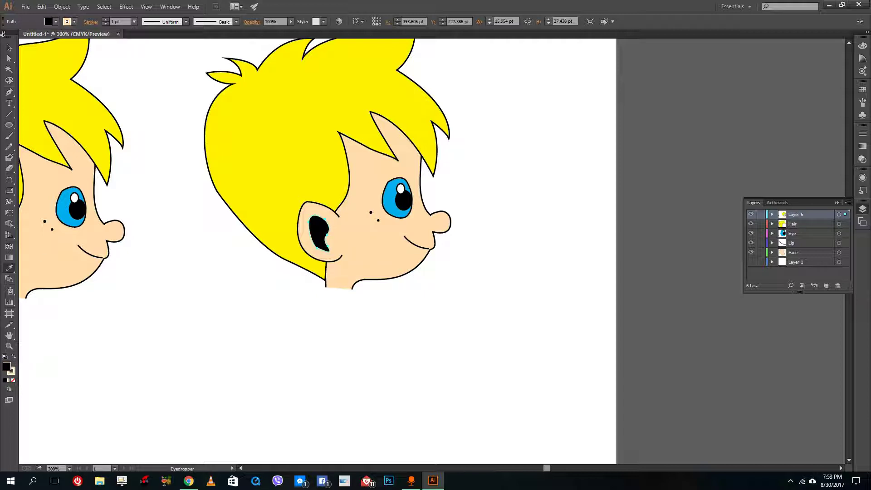
pyautogui.click(56, 22)
pyautogui.click(6, 35)
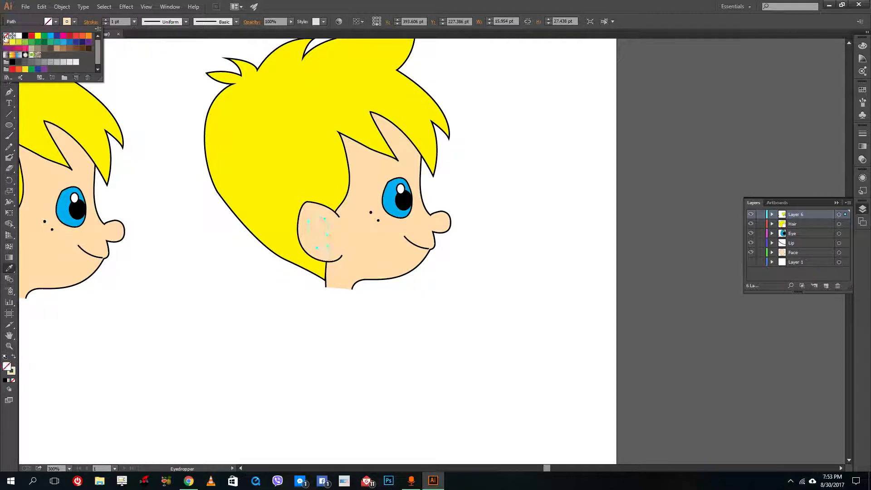
# Recolour the duplicate's inner ear stroke to a darker tan shade of the skin colour and deselect the path.
pyautogui.click(862, 47)
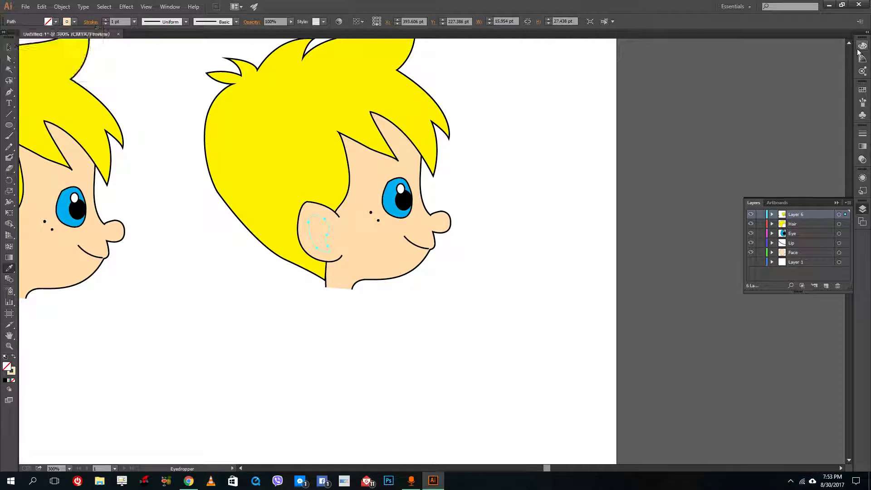
pyautogui.click(863, 48)
pyautogui.click(767, 65)
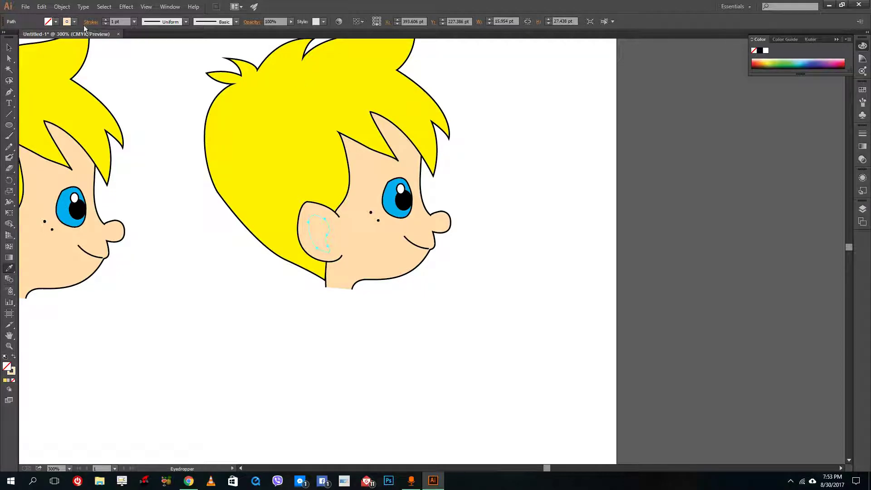
pyautogui.click(12, 373)
pyautogui.doubleClick(12, 372)
pyautogui.moveTo(354, 193)
pyautogui.mouseDown()
pyautogui.moveTo(352, 186)
pyautogui.moveTo(351, 196)
pyautogui.mouseUp()
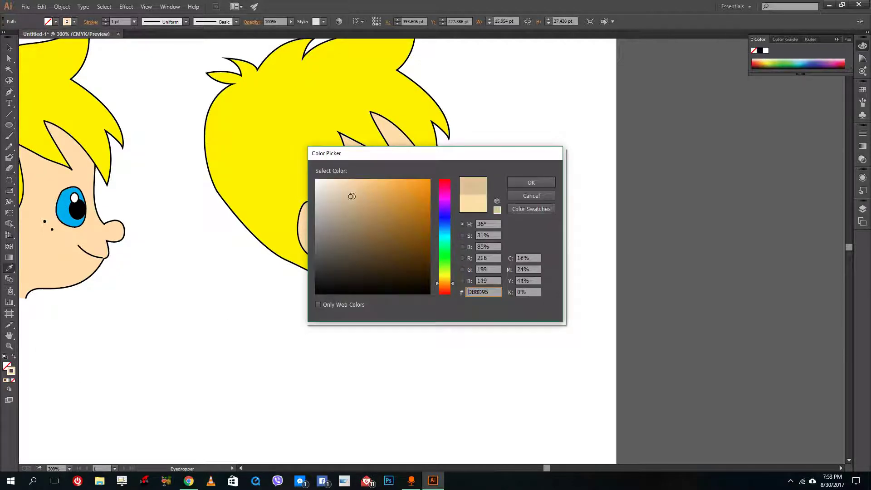
pyautogui.moveTo(430, 158); pyautogui.dragTo(580, 174)
pyautogui.moveTo(501, 212)
pyautogui.mouseDown()
pyautogui.moveTo(499, 241)
pyautogui.moveTo(448, 246)
pyautogui.moveTo(504, 219)
pyautogui.mouseUp()
pyautogui.click(682, 198)
pyautogui.hotkey('shift', 'x')
pyautogui.click(9, 48)
pyautogui.click(166, 213)
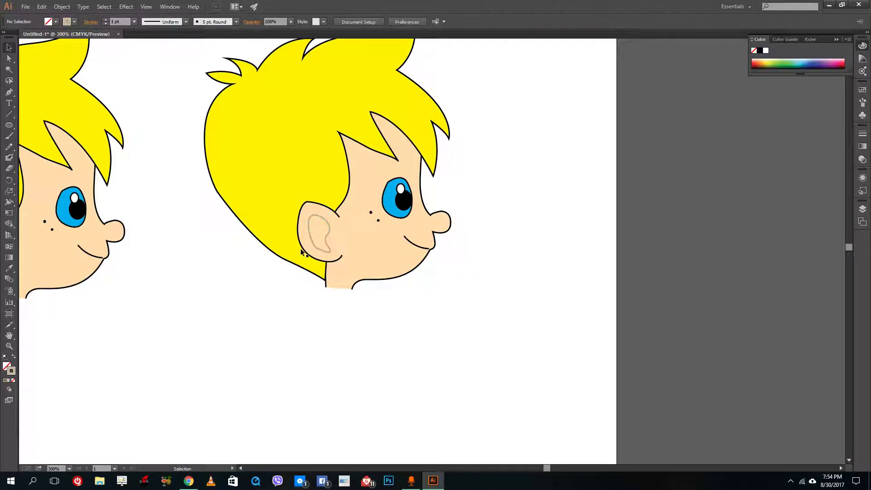
# Select the duplicate's freckles and lip line and apply the inner ear's tan stroke to them with the Eyedropper.
pyautogui.click(379, 220)
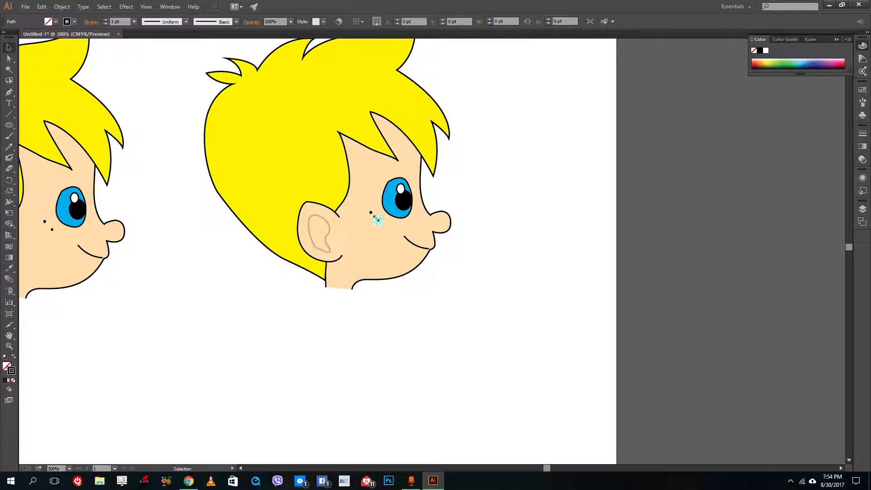
pyautogui.keyDown('shift'); pyautogui.click(421, 247); pyautogui.keyUp('shift')
pyautogui.click(9, 268)
pyautogui.click(330, 240)
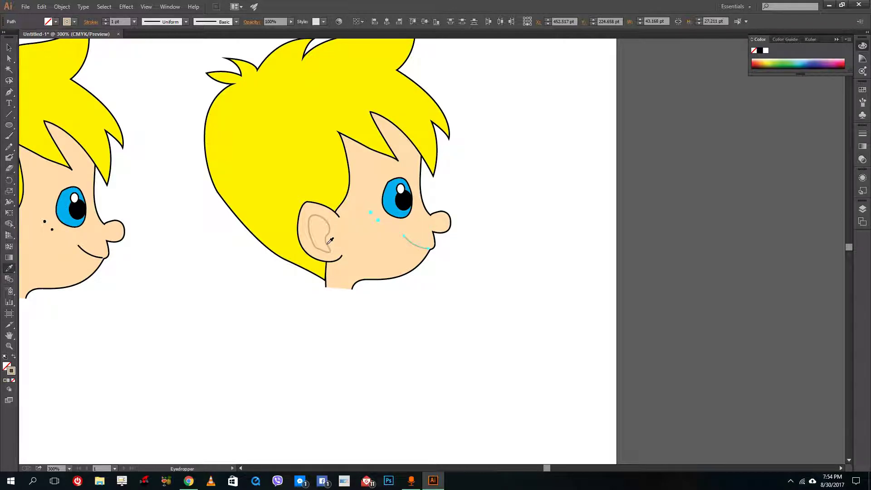
pyautogui.click(8, 47)
pyautogui.click(489, 281)
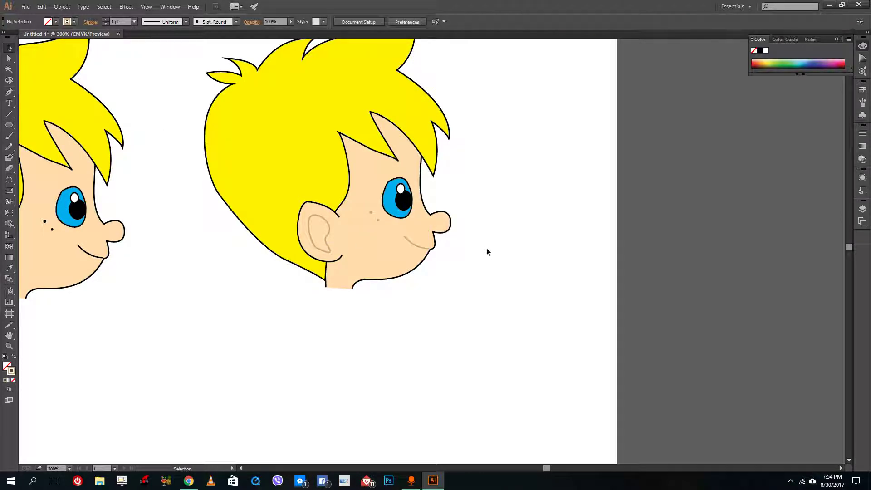
# Select the duplicate's hair, face, outer ear and eye parts together and remove their black strokes.
pyautogui.scroll(-1, 485, 246)
pyautogui.scroll(2, 485, 247)
pyautogui.moveTo(470, 215); pyautogui.dragTo(293, 91)
pyautogui.keyDown('shift'); pyautogui.click(298, 237); pyautogui.keyUp('shift')
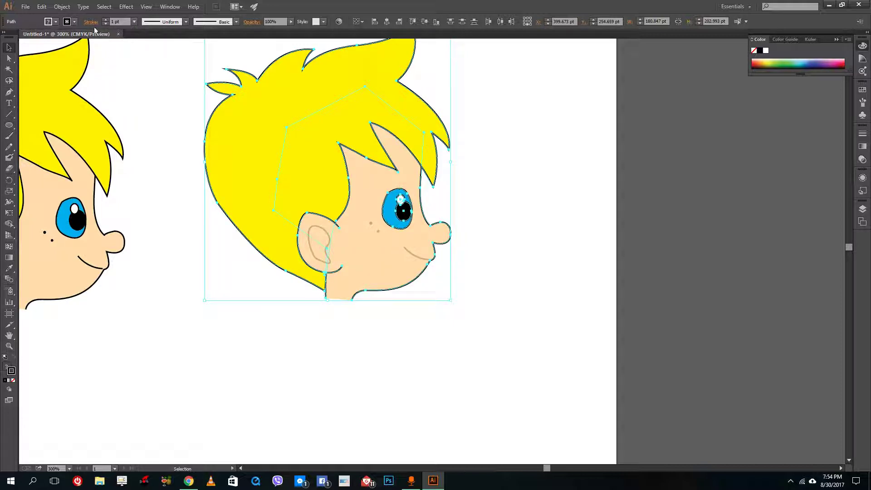
pyautogui.click(547, 169)
pyautogui.scroll(-2, 527, 171)
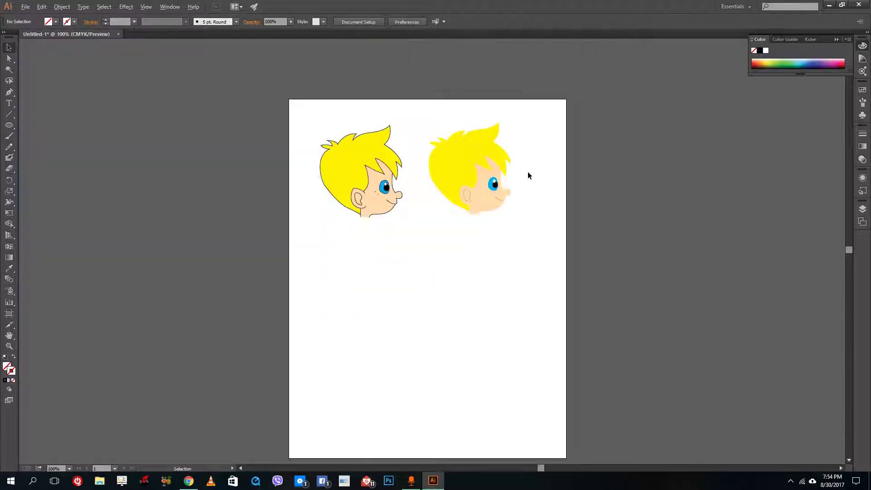
pyautogui.scroll(1, 528, 180)
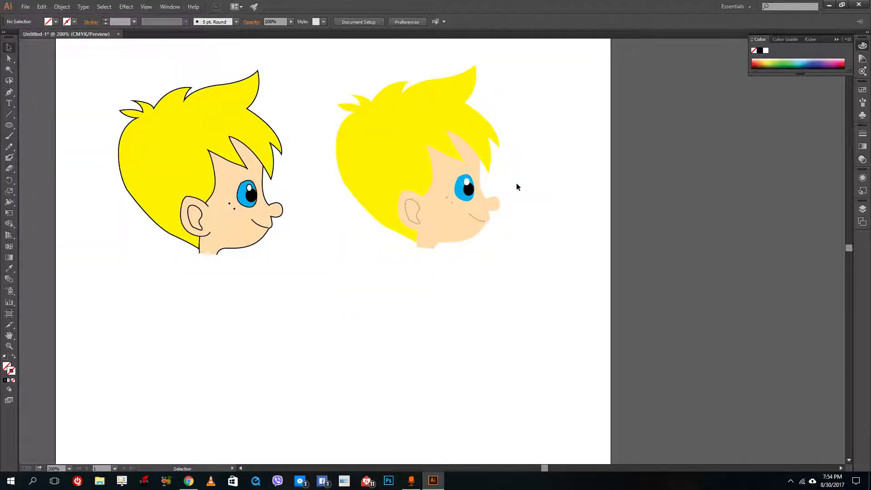
# Duplicate the original black-outlined head and place the copy directly below it on the page.
pyautogui.moveTo(283, 304); pyautogui.dragTo(135, 101)
pyautogui.moveTo(164, 170); pyautogui.dragTo(153, 366)
pyautogui.click(328, 276)
pyautogui.scroll(1, 325, 275)
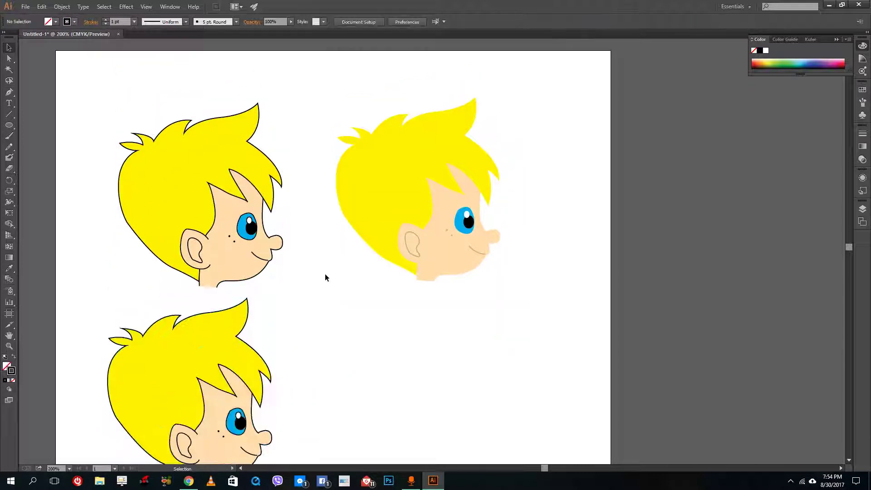
pyautogui.scroll(-2, 313, 265)
# Change the stroke of the lower copy's yellow hair from black to orange.
pyautogui.click(227, 283)
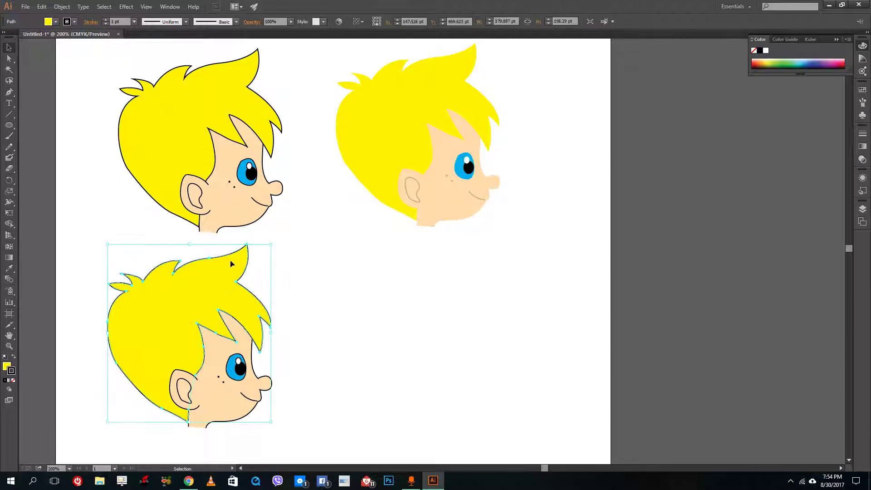
pyautogui.click(277, 304)
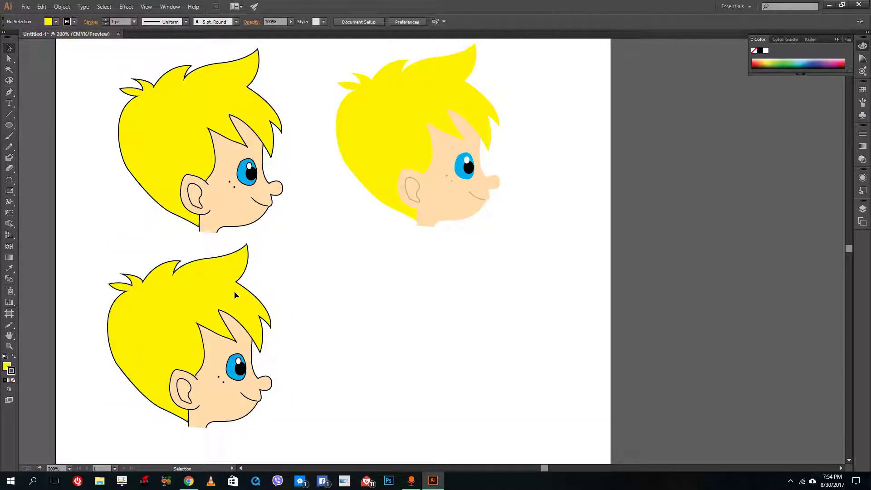
pyautogui.click(235, 295)
pyautogui.click(74, 22)
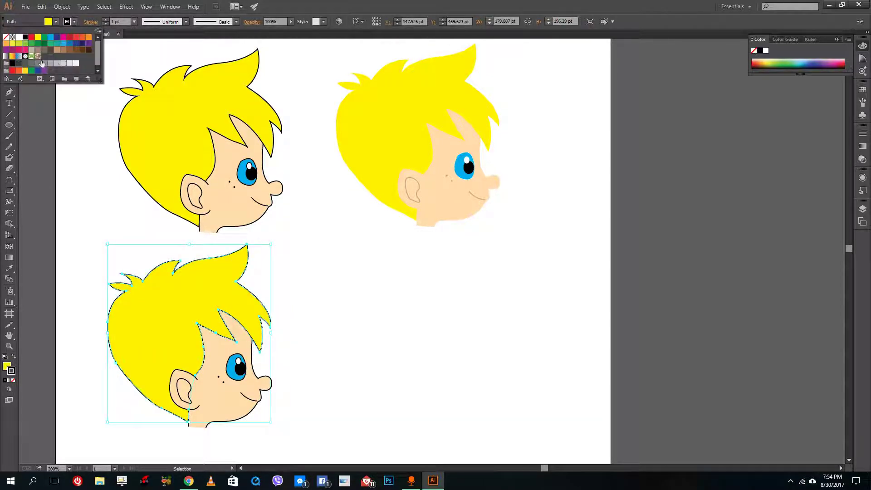
pyautogui.click(25, 72)
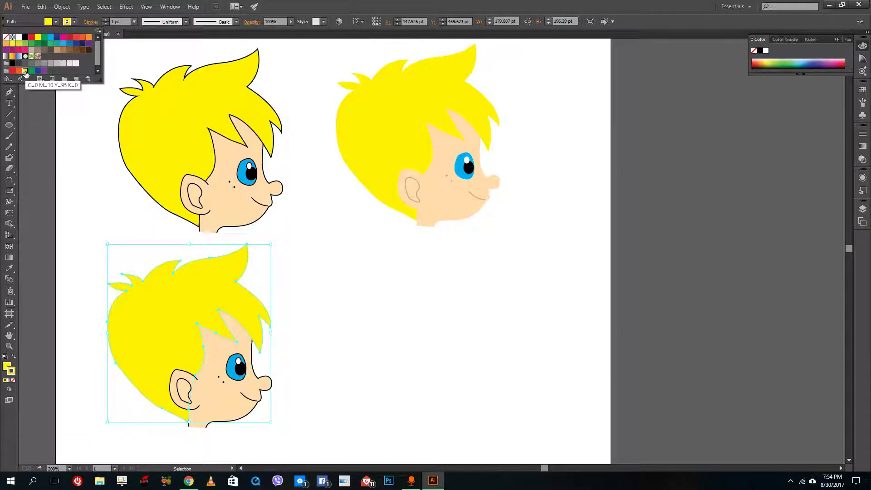
pyautogui.click(776, 59)
pyautogui.click(763, 62)
pyautogui.click(329, 294)
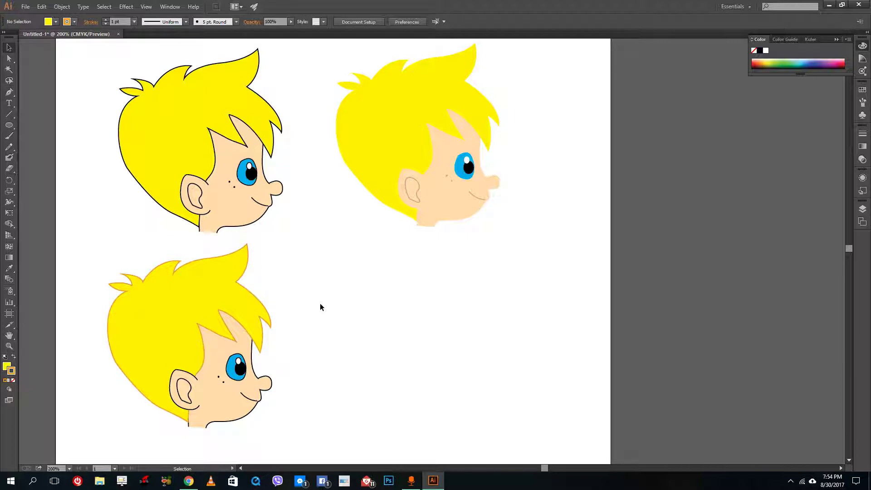
# Select the lower copy's outer ear, inner ear, freckles, lip line and face shape together.
pyautogui.scroll(-2, 319, 303)
pyautogui.scroll(1, 180, 346)
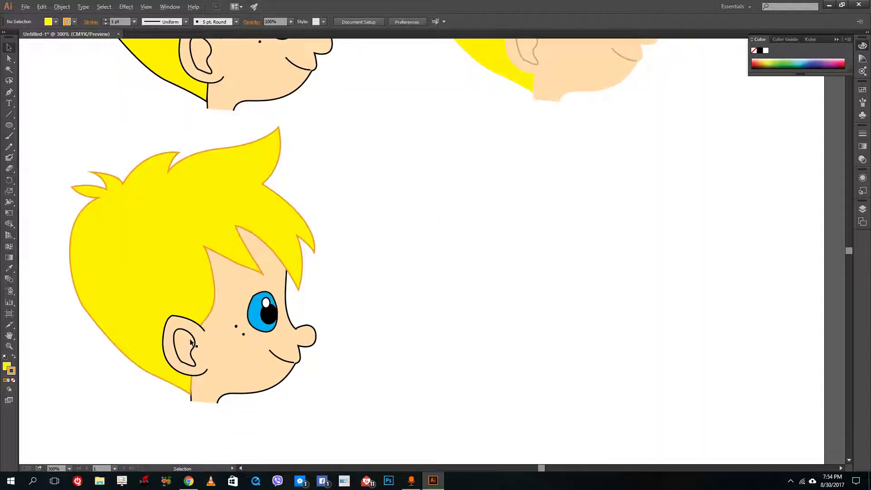
pyautogui.click(193, 329)
pyautogui.keyDown('shift'); pyautogui.click(193, 336); pyautogui.keyUp('shift')
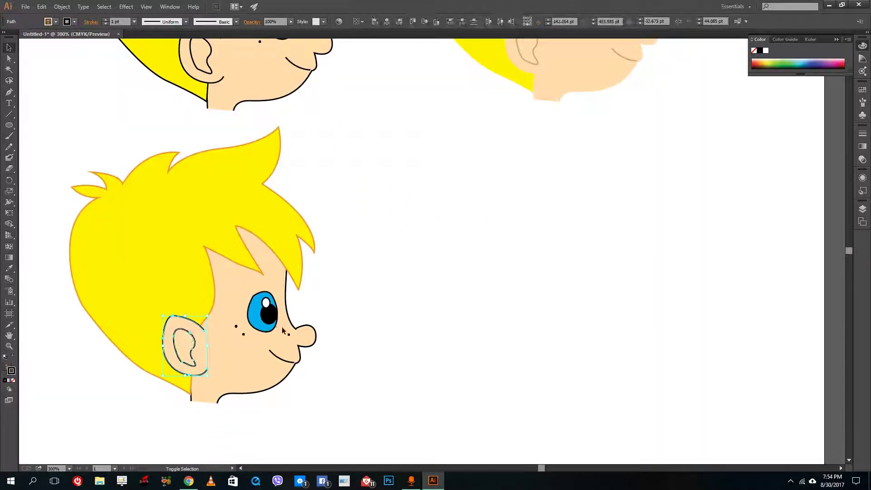
pyautogui.keyDown('shift'); pyautogui.click(243, 335); pyautogui.keyUp('shift')
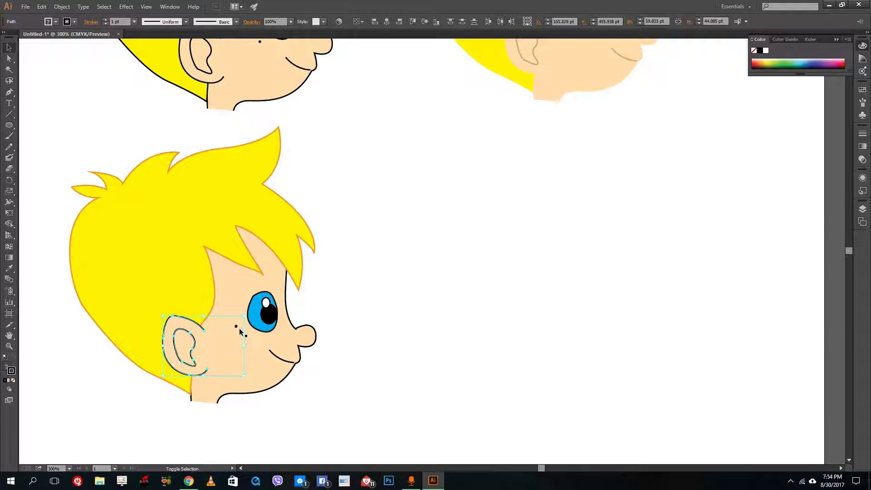
pyautogui.keyDown('shift'); pyautogui.click(299, 360); pyautogui.keyUp('shift')
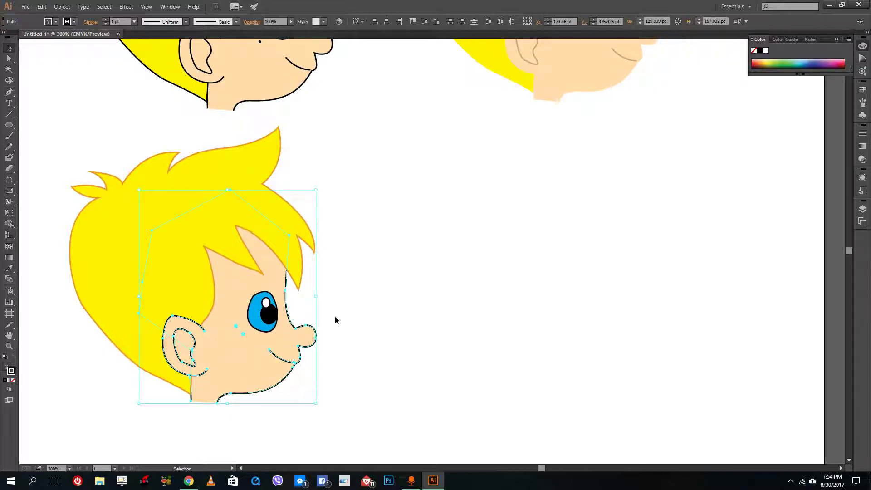
pyautogui.scroll(1, 355, 240)
pyautogui.scroll(2, 580, 136)
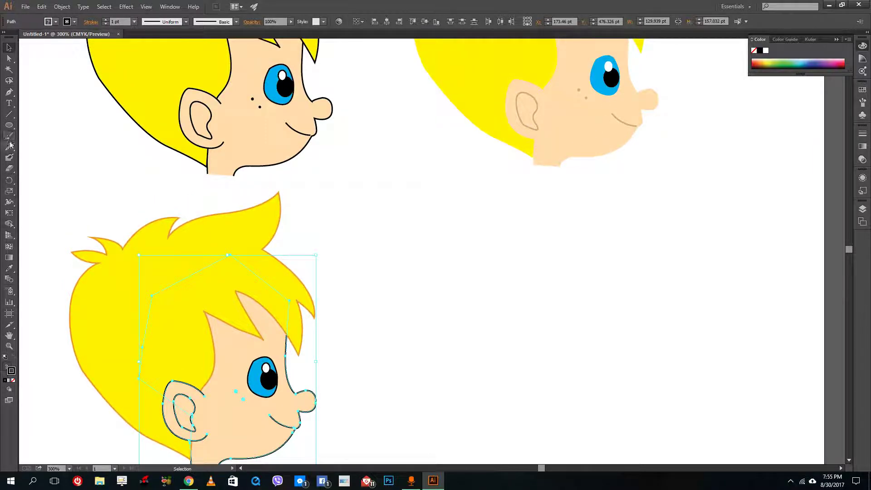
# Try applying the outline-free copy's tan inner ear stroke to the selected face parts with the Eyedropper.
pyautogui.click(9, 268)
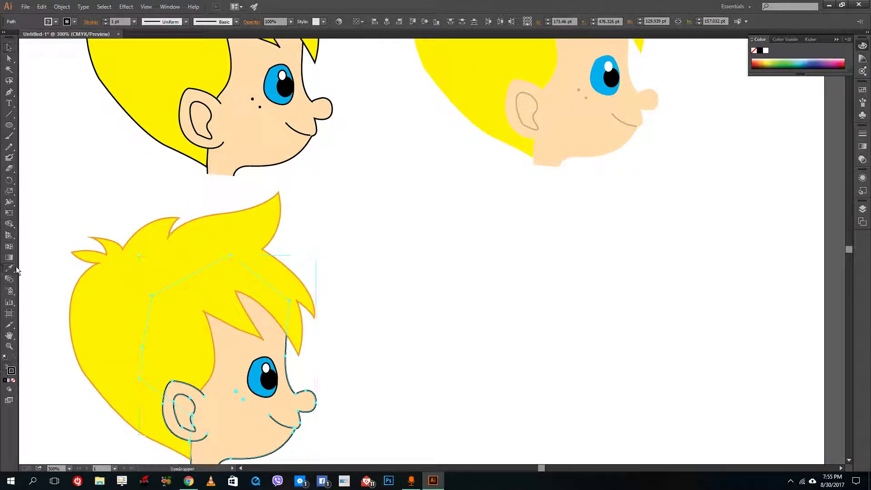
pyautogui.click(535, 114)
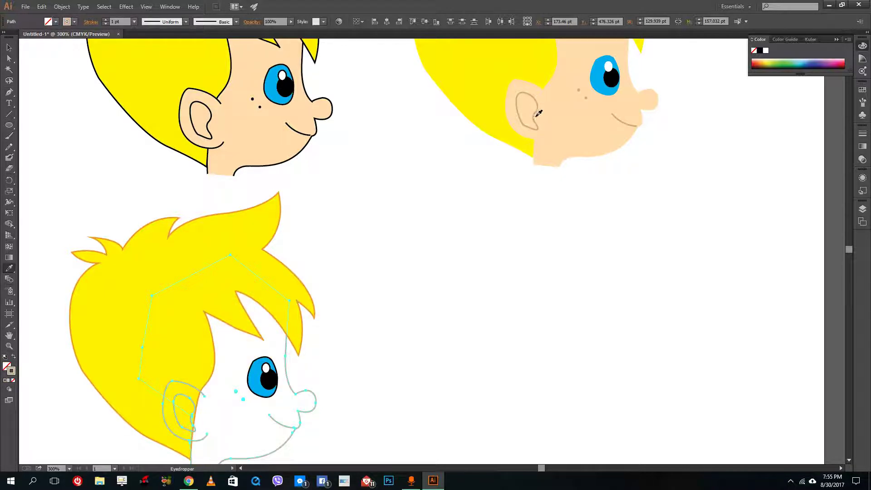
pyautogui.click(537, 114)
pyautogui.click(536, 114)
pyautogui.click(539, 118)
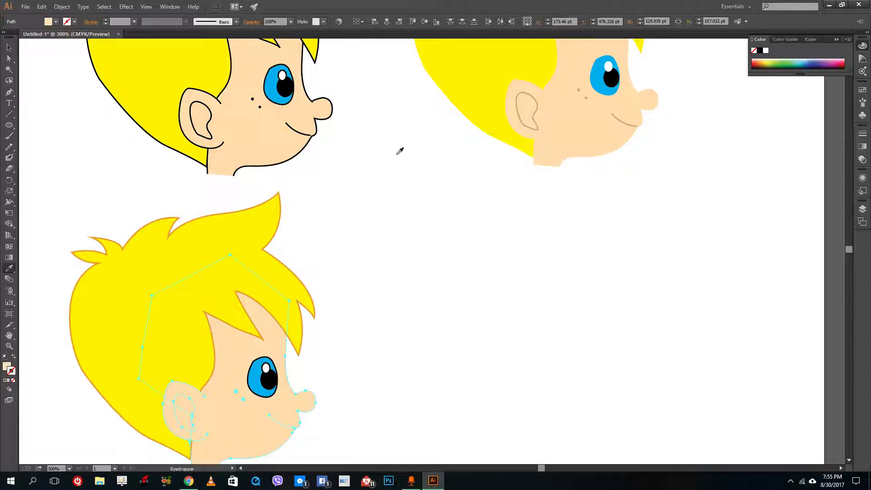
# Give the lower copy's selected ear, freckles, lip and face a light tan-brown stroke and deselect them.
pyautogui.doubleClick(12, 372)
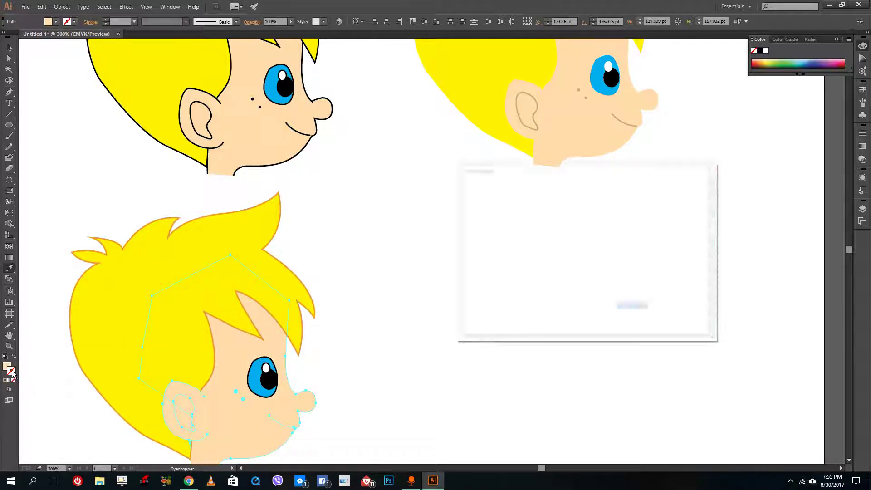
pyautogui.moveTo(514, 213); pyautogui.dragTo(504, 245)
pyautogui.click(680, 199)
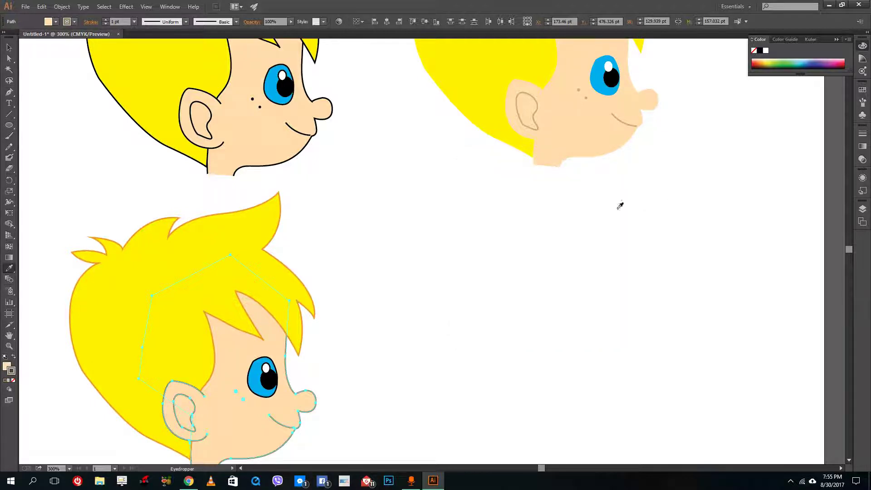
pyautogui.doubleClick(11, 370)
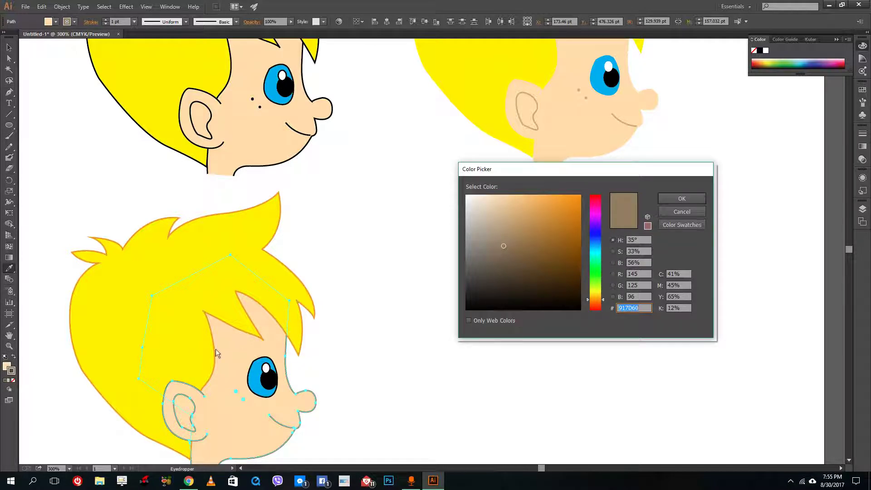
pyautogui.moveTo(505, 219); pyautogui.dragTo(513, 215)
pyautogui.click(696, 201)
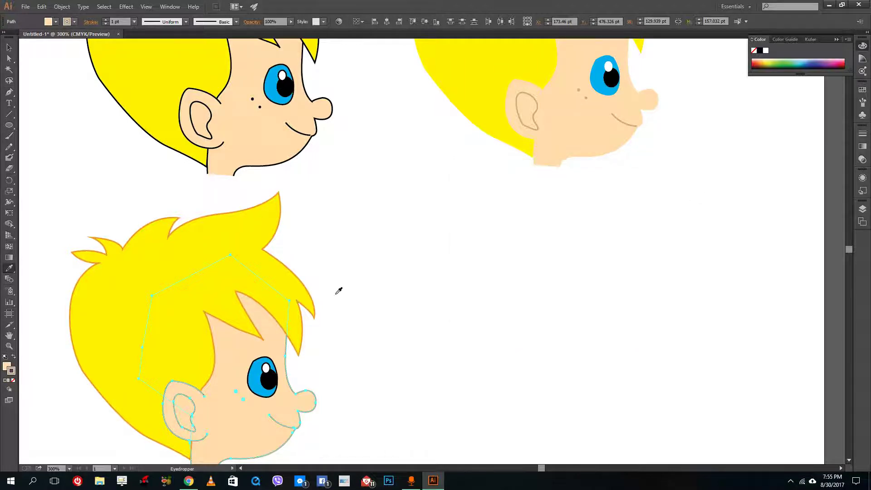
pyautogui.click(9, 47)
pyautogui.click(409, 316)
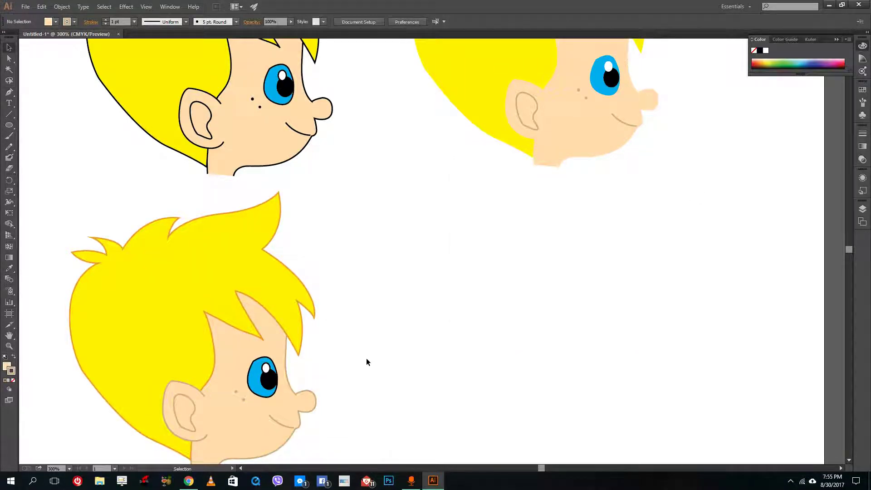
# Replace the black stroke on the lower copy's white eye highlight with a grey one, C=0 M=0 Y=0 K=40.
pyautogui.scroll(-1, 354, 363)
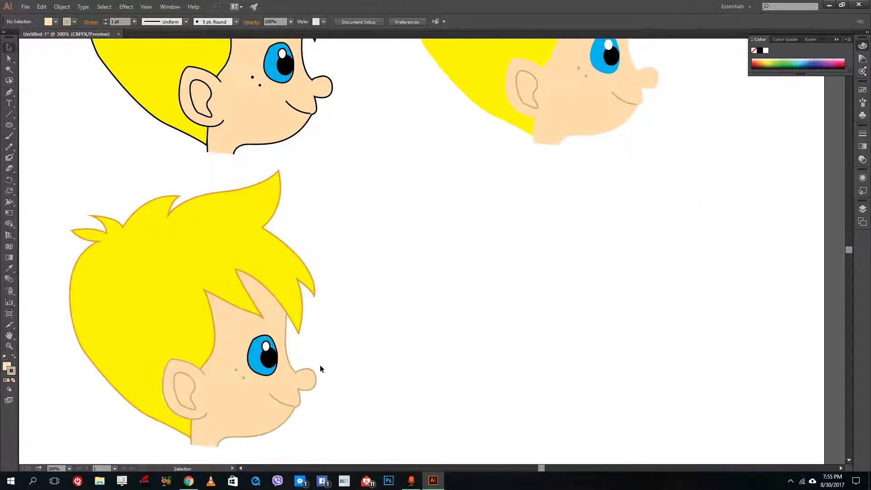
pyautogui.click(266, 346)
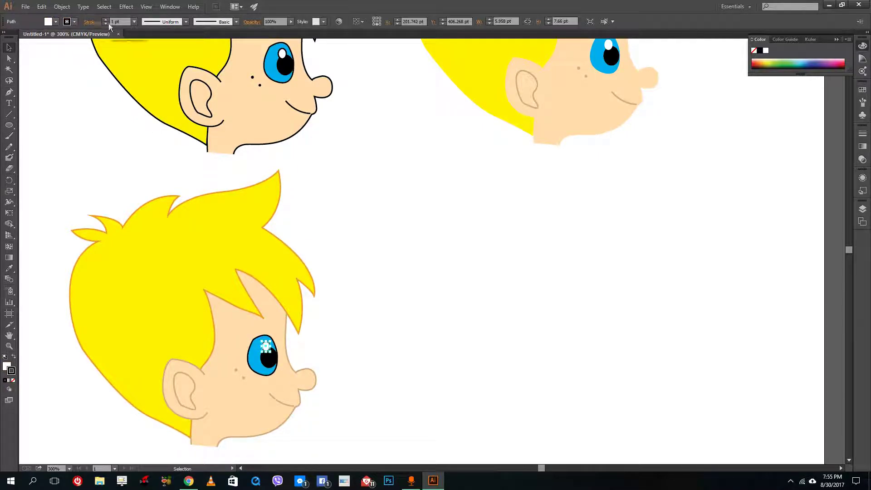
pyautogui.click(461, 300)
pyautogui.click(252, 365)
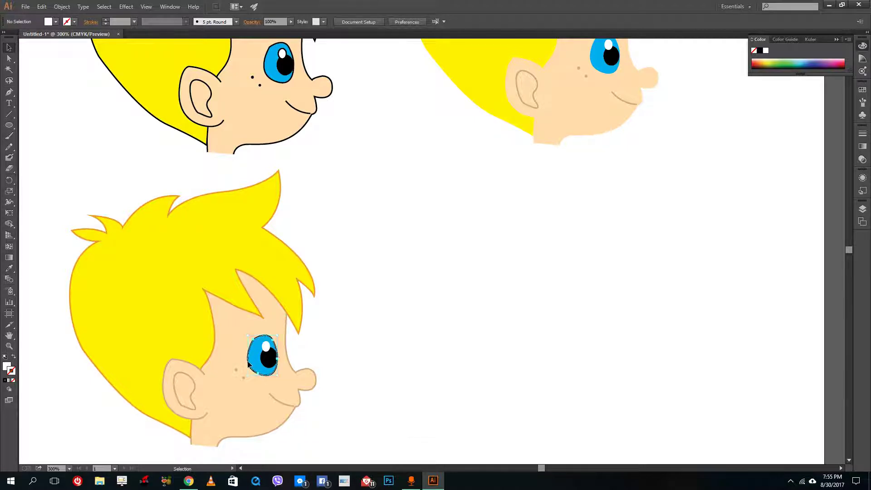
pyautogui.click(266, 347)
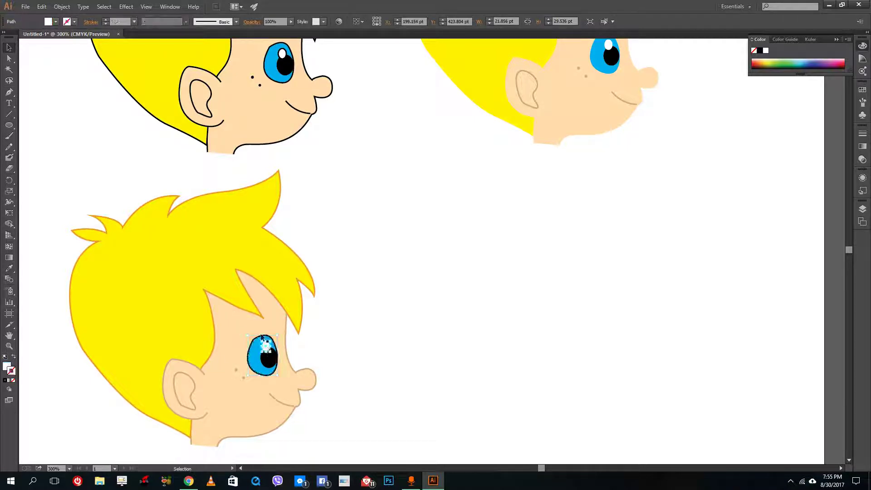
pyautogui.click(55, 21)
pyautogui.click(52, 64)
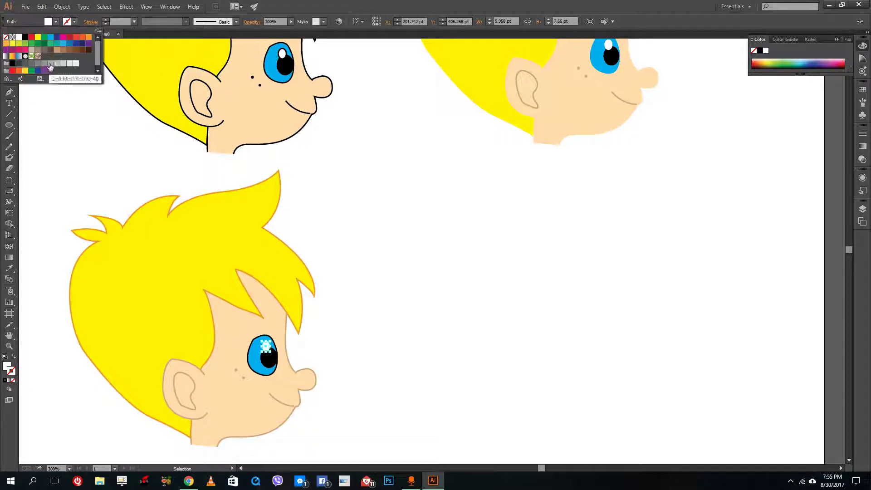
pyautogui.click(324, 379)
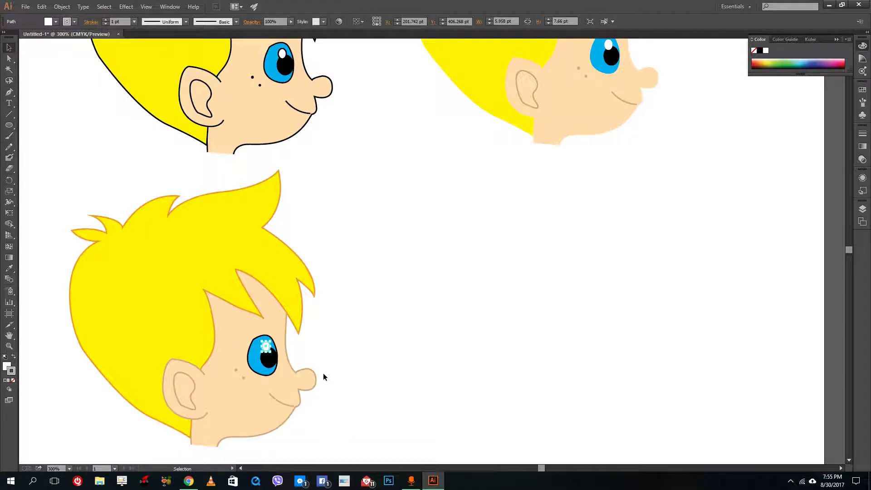
# Replace the black stroke on the lower copy's blue iris with a blue one close to its fill, and deselect it.
pyautogui.click(268, 367)
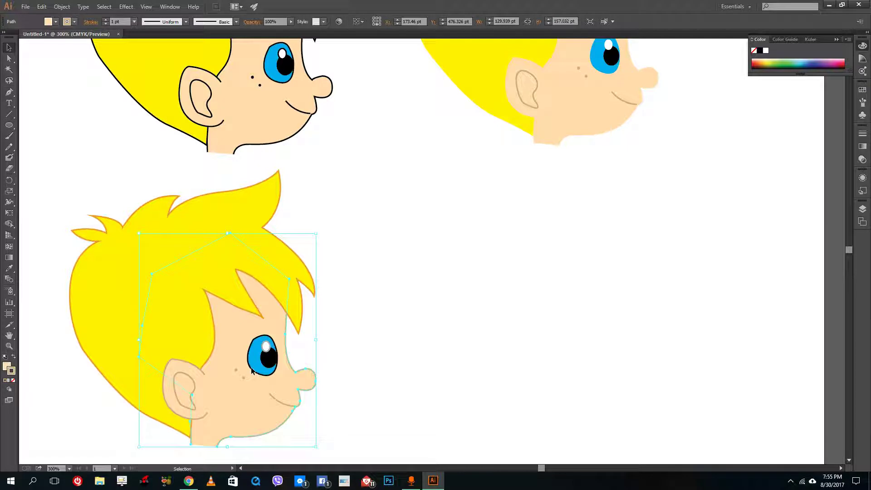
pyautogui.click(56, 22)
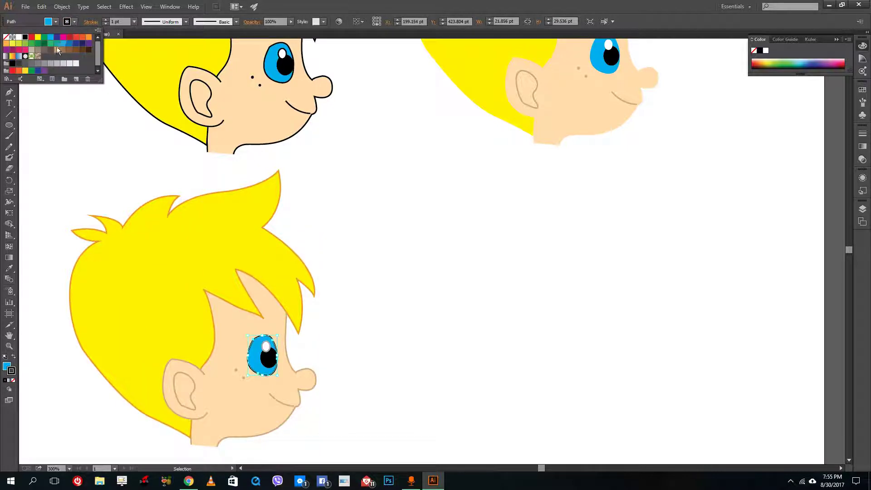
pyautogui.click(62, 44)
pyautogui.click(347, 208)
pyautogui.click(274, 364)
pyautogui.click(55, 21)
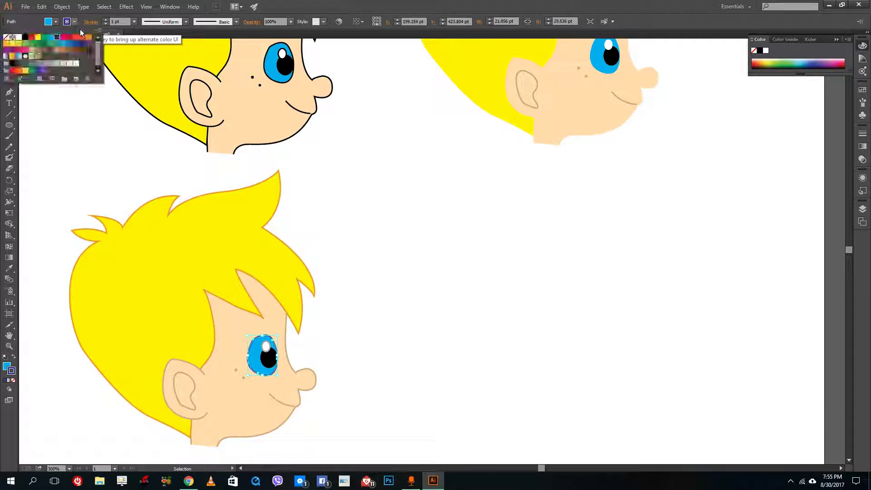
pyautogui.click(62, 44)
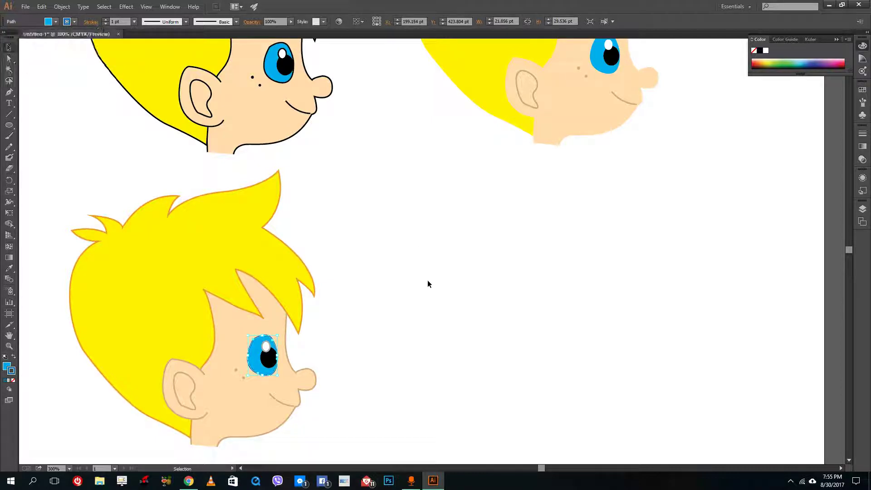
pyautogui.click(424, 290)
# Duplicate the black-outlined head into the empty space below the outline-free copy and deselect it.
pyautogui.scroll(-1, 417, 276)
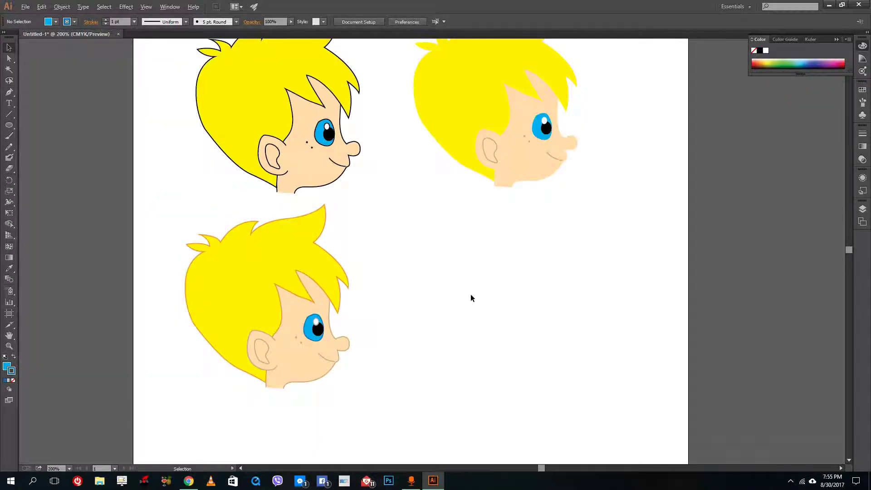
pyautogui.scroll(-2, 447, 247)
pyautogui.scroll(3, 445, 247)
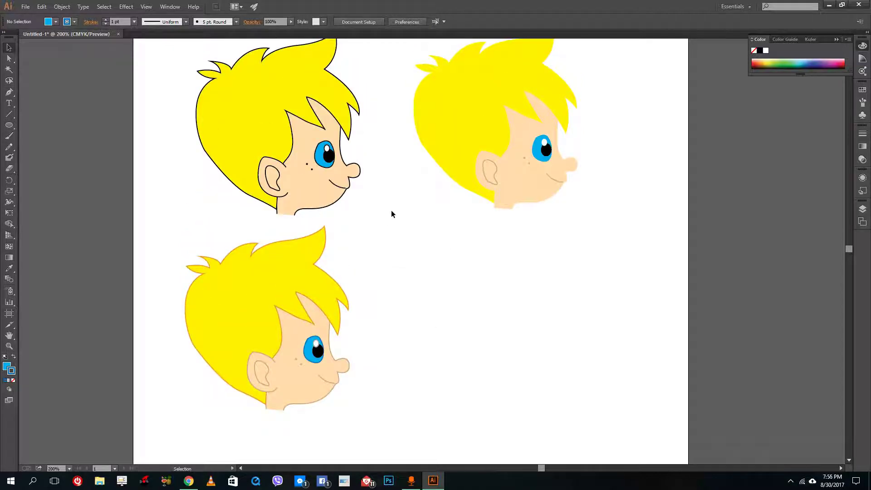
pyautogui.click(241, 136)
pyautogui.moveTo(260, 114); pyautogui.dragTo(520, 288)
pyautogui.click(630, 267)
pyautogui.scroll(-1, 617, 271)
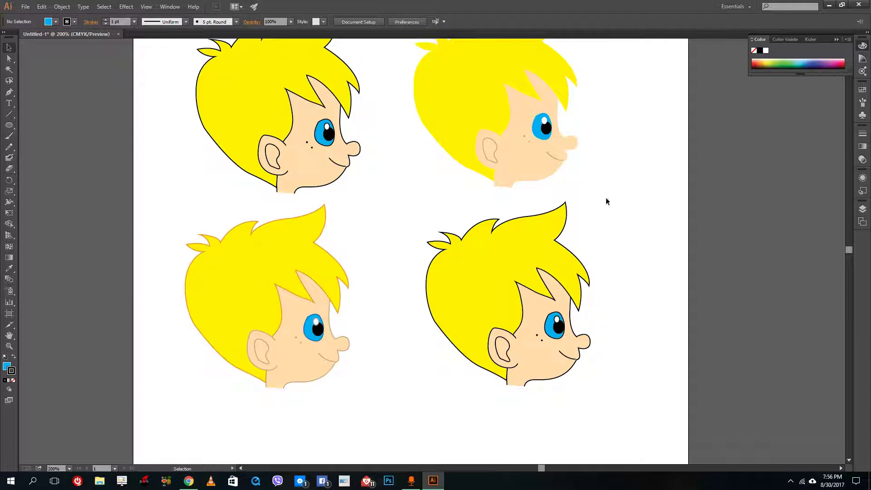
pyautogui.click(564, 252)
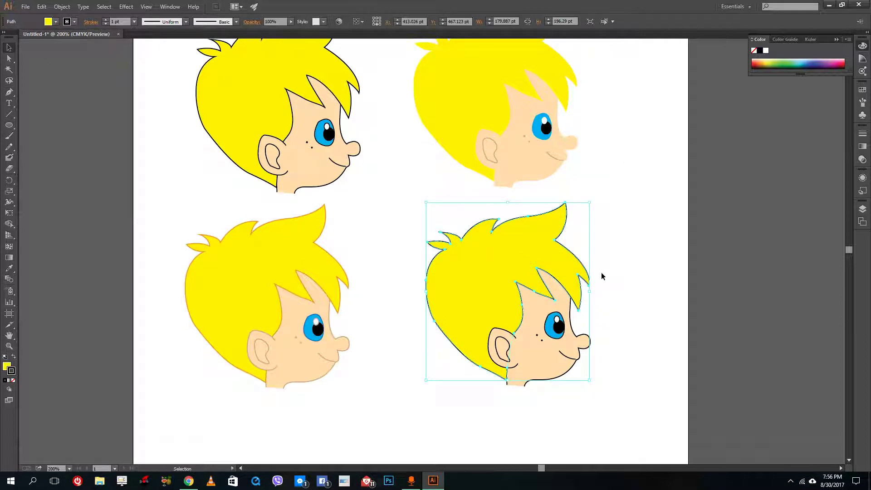
pyautogui.click(8, 257)
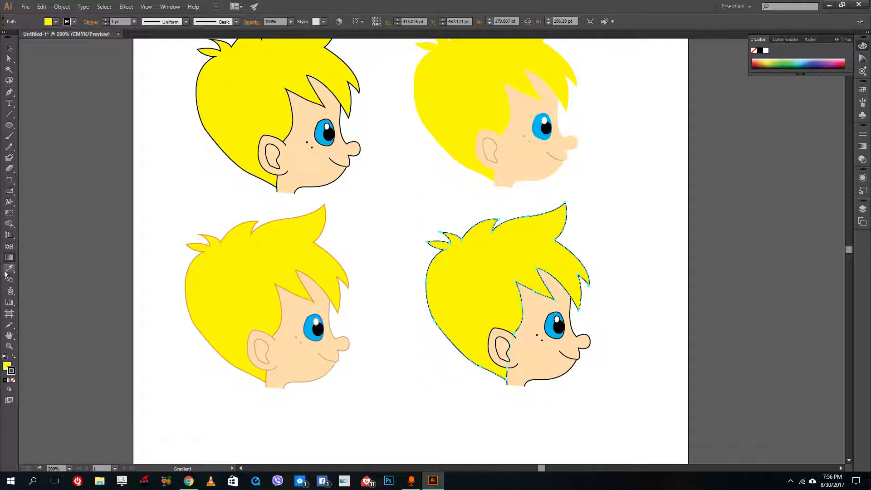
pyautogui.click(9, 380)
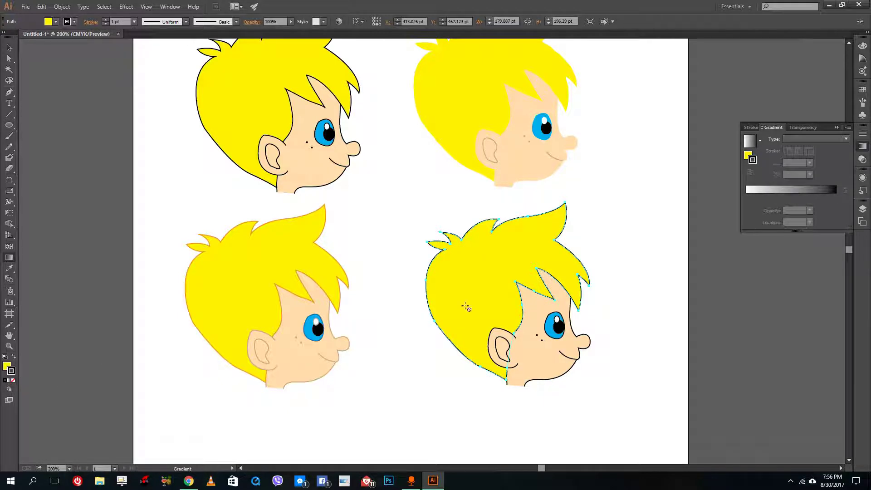
pyautogui.click(9, 47)
pyautogui.click(415, 206)
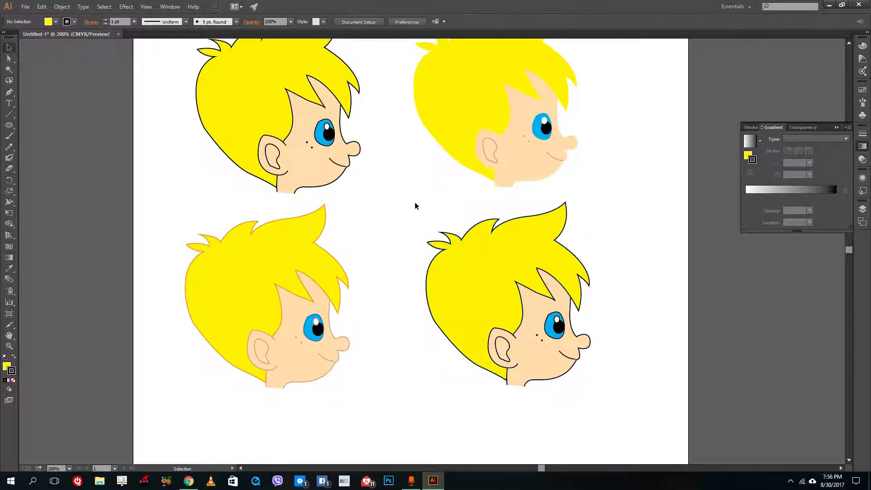
# Fill the new black-outlined copy's hair with a white-to-black linear gradient.
pyautogui.click(524, 292)
pyautogui.click(469, 286)
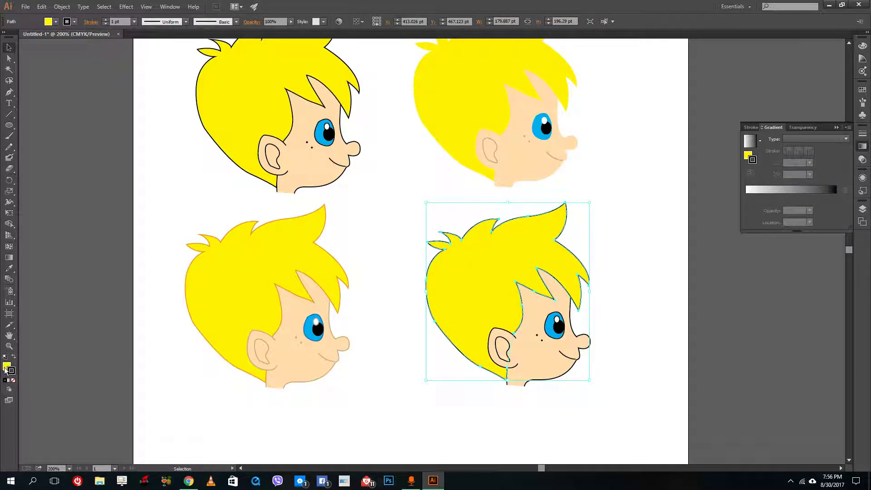
pyautogui.click(8, 383)
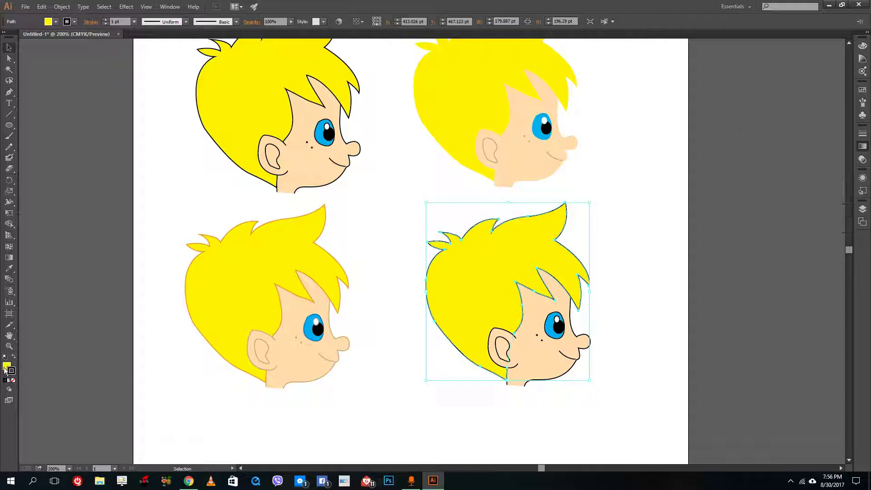
pyautogui.doubleClick(6, 367)
pyautogui.click(682, 211)
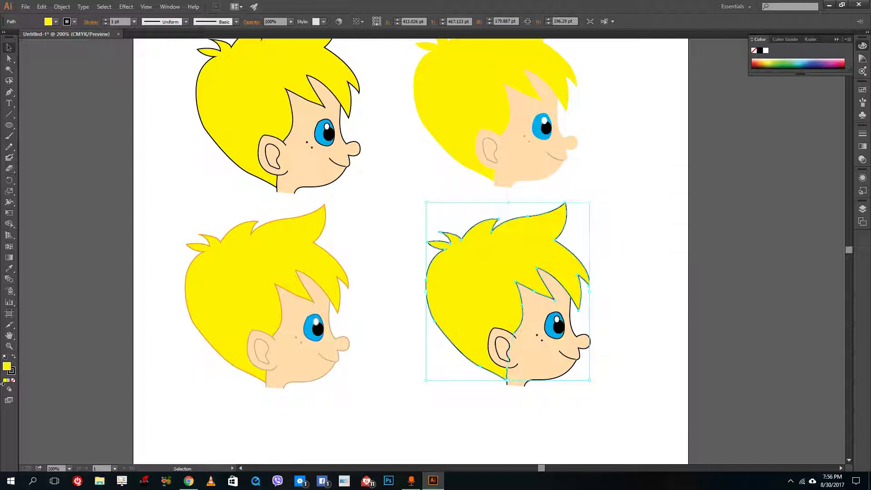
pyautogui.click(8, 381)
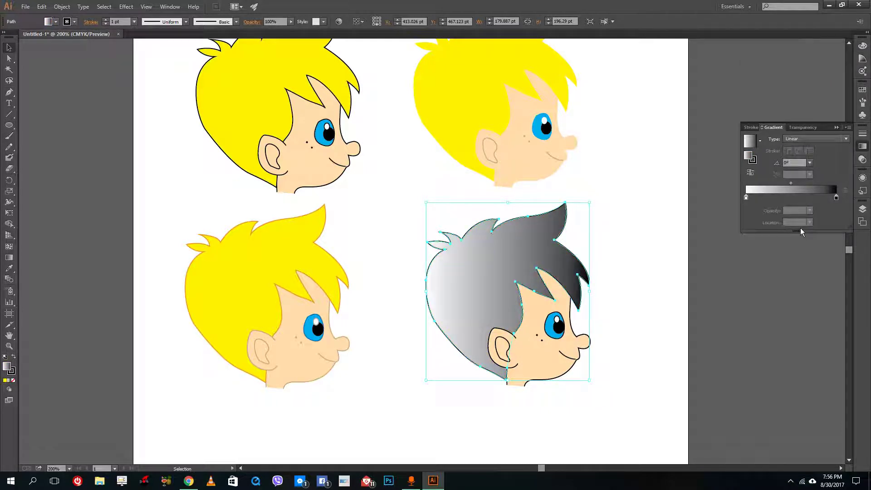
# Change the black end stop of the hair gradient to the bright yellow swatch, trying red, golden and orange swatches on the way.
pyautogui.doubleClick(835, 197)
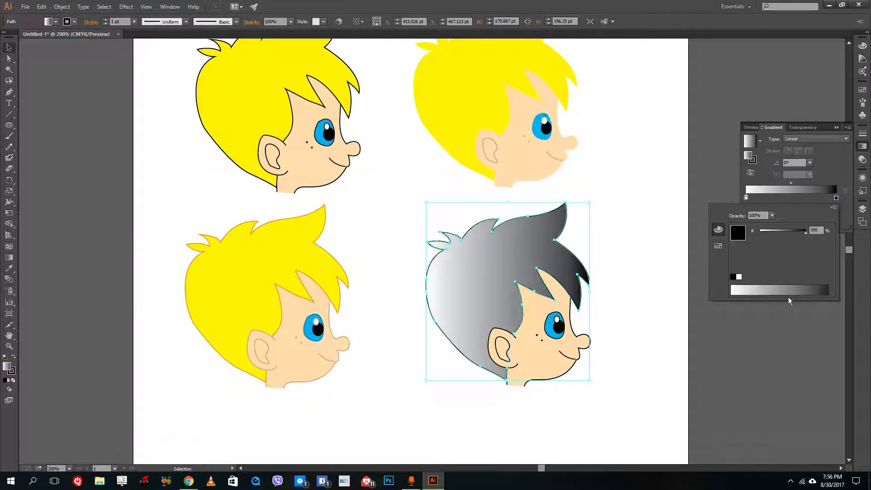
pyautogui.click(718, 245)
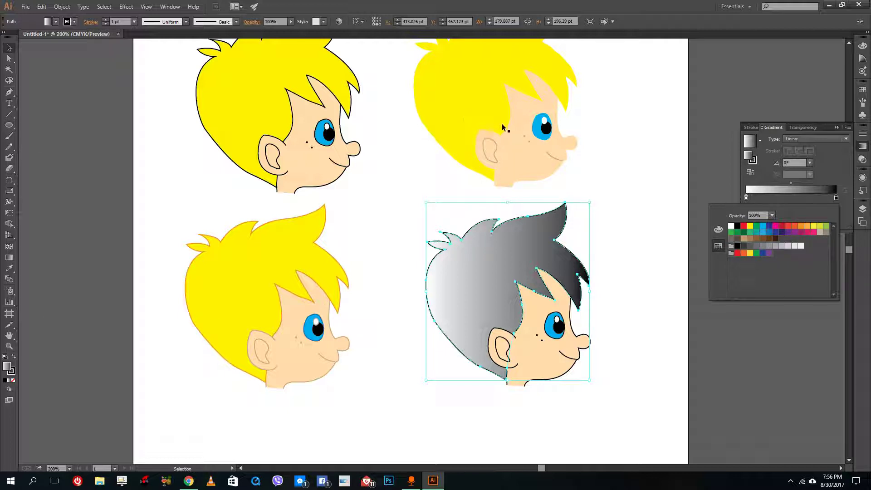
pyautogui.click(744, 226)
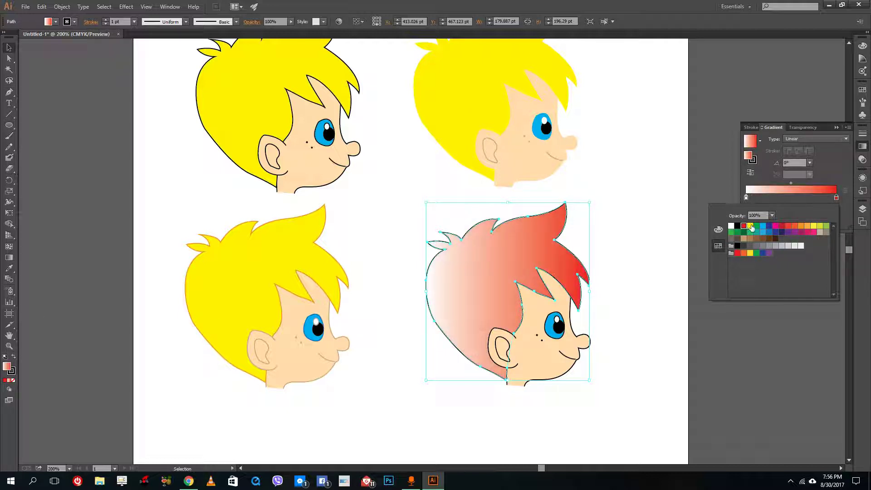
pyautogui.click(750, 225)
pyautogui.click(750, 253)
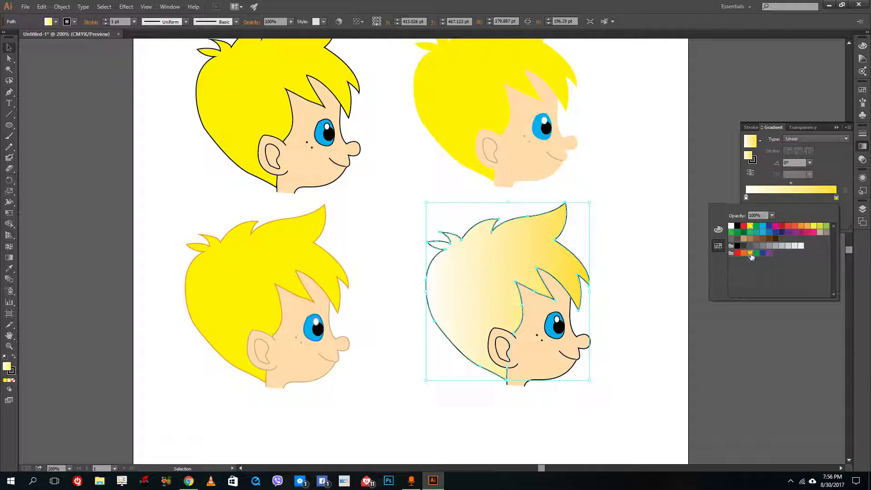
pyautogui.click(807, 225)
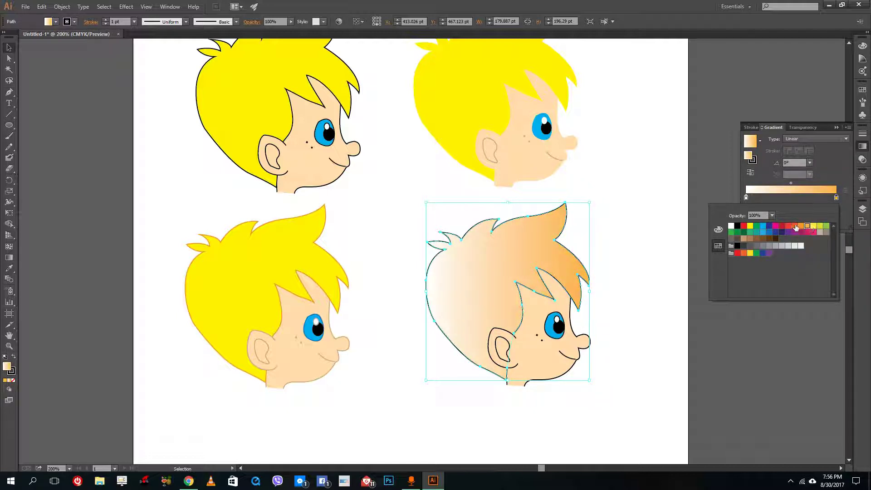
pyautogui.click(749, 226)
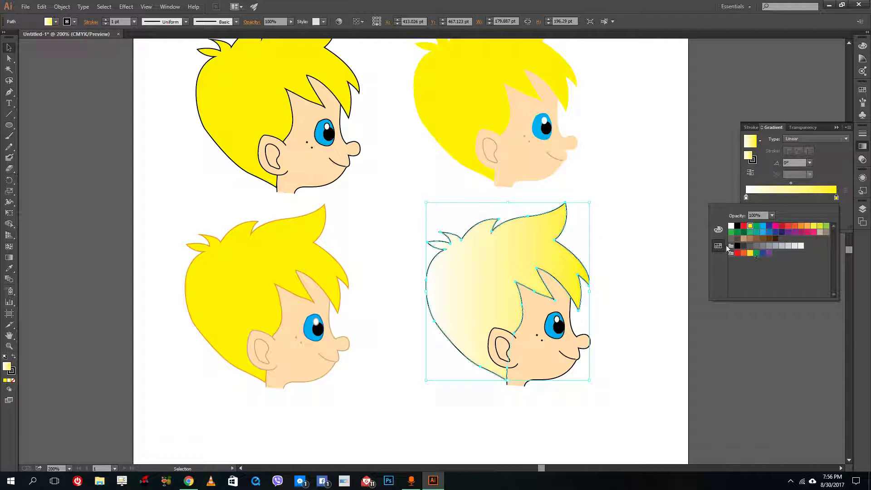
# Try a custom paler yellow on the hair gradient's end stop, and return it to pure yellow, C=0 M=0 Y=100 K=0.
pyautogui.click(718, 229)
pyautogui.click(752, 287)
pyautogui.moveTo(751, 286); pyautogui.dragTo(751, 283)
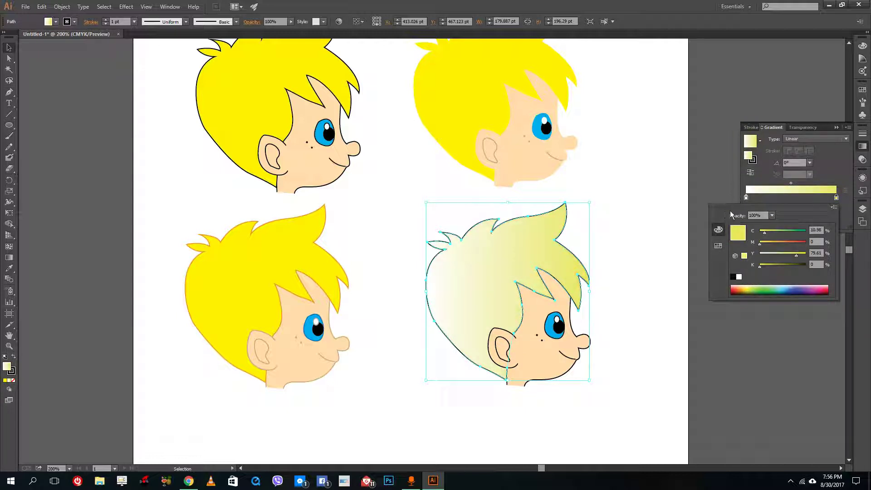
pyautogui.click(718, 245)
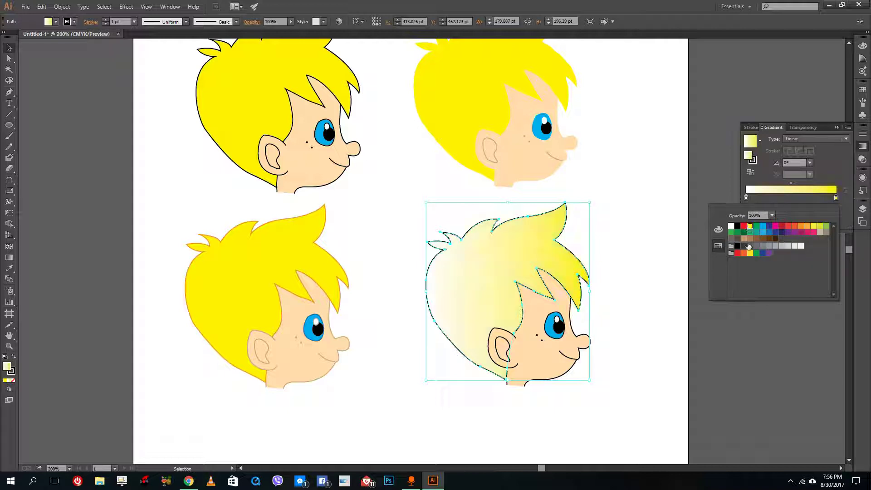
pyautogui.click(719, 230)
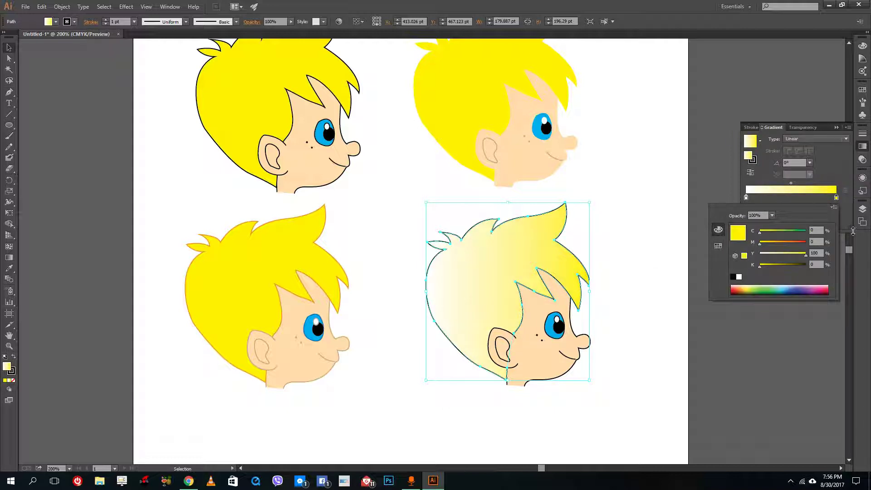
# Change the white start stop of the hair gradient to a darker golden yellow, C=20 M=23.14 Y=100 K=0.
pyautogui.click(745, 199)
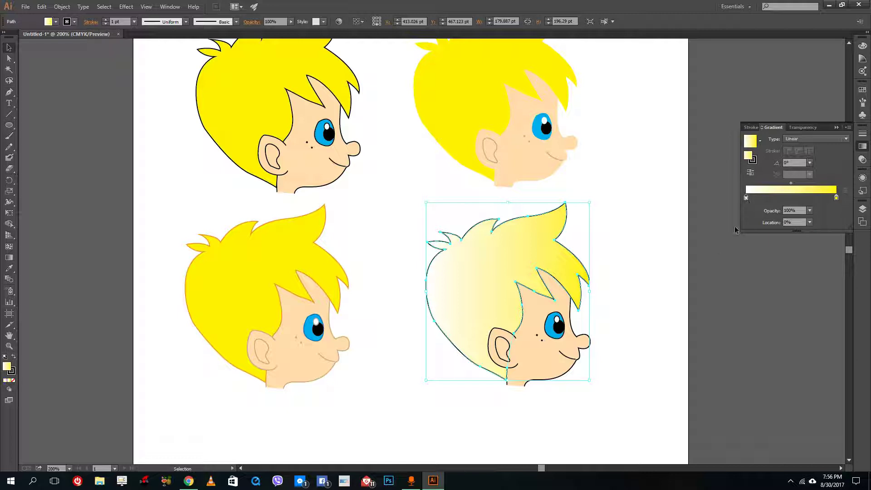
pyautogui.doubleClick(744, 198)
pyautogui.click(718, 246)
pyautogui.click(749, 227)
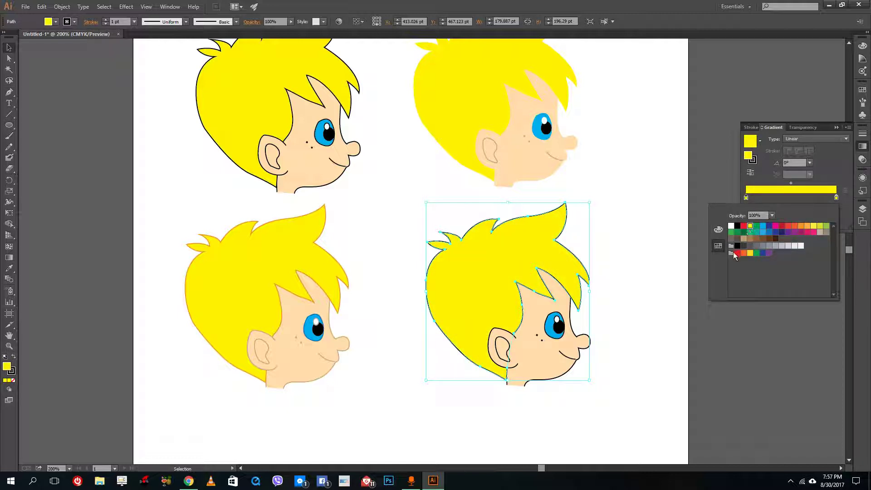
pyautogui.click(718, 230)
pyautogui.click(747, 287)
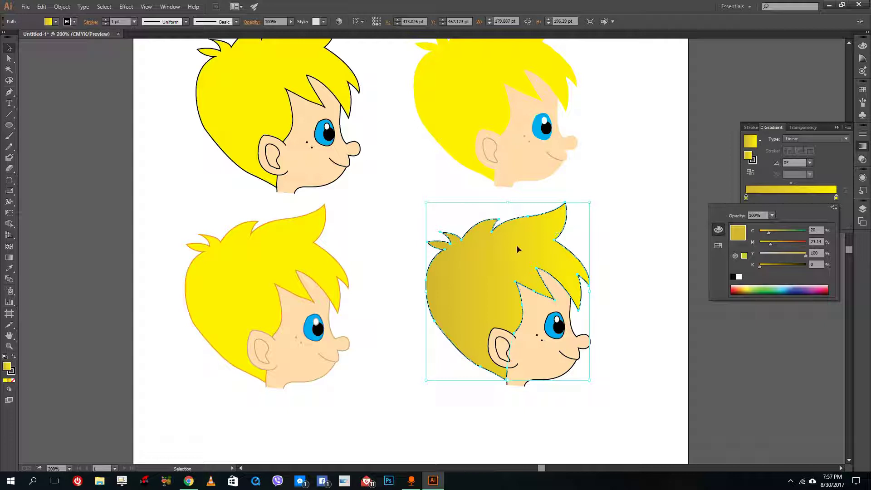
# Try different angles for the hair's linear gradient, settle on 12°, and deselect the hair.
pyautogui.click(807, 152)
pyautogui.click(794, 161)
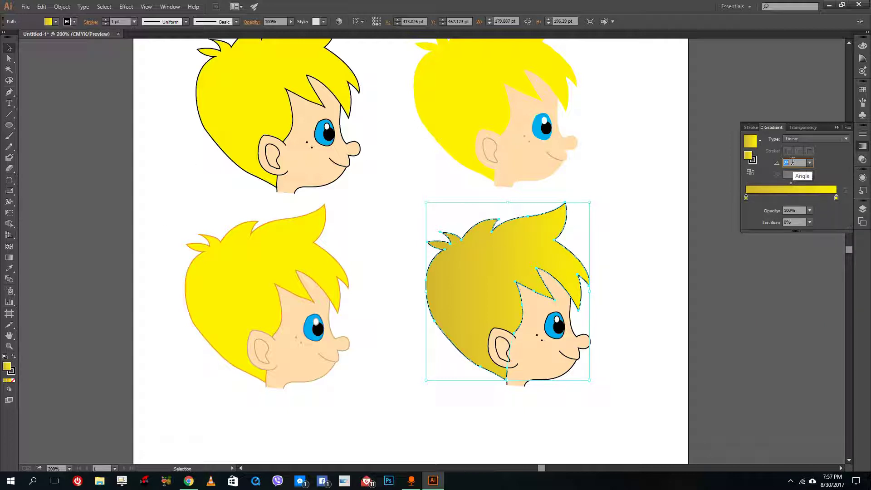
pyautogui.write('45')
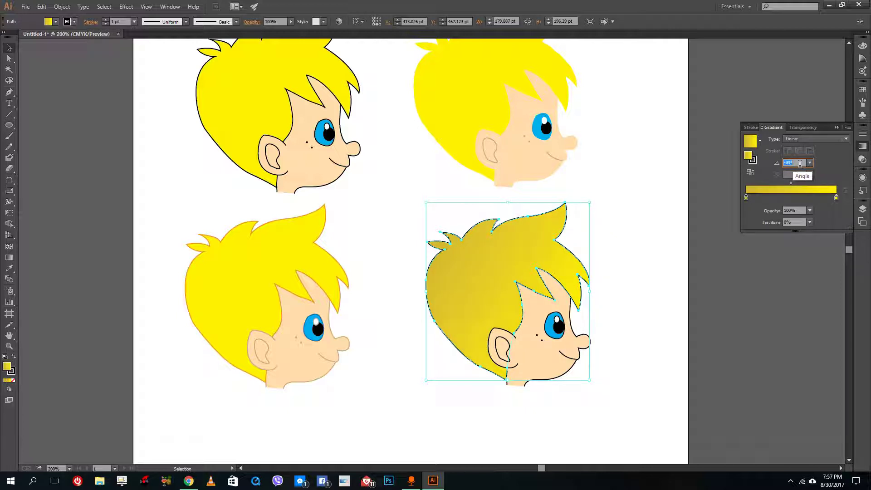
pyautogui.scroll(-6, 799, 163)
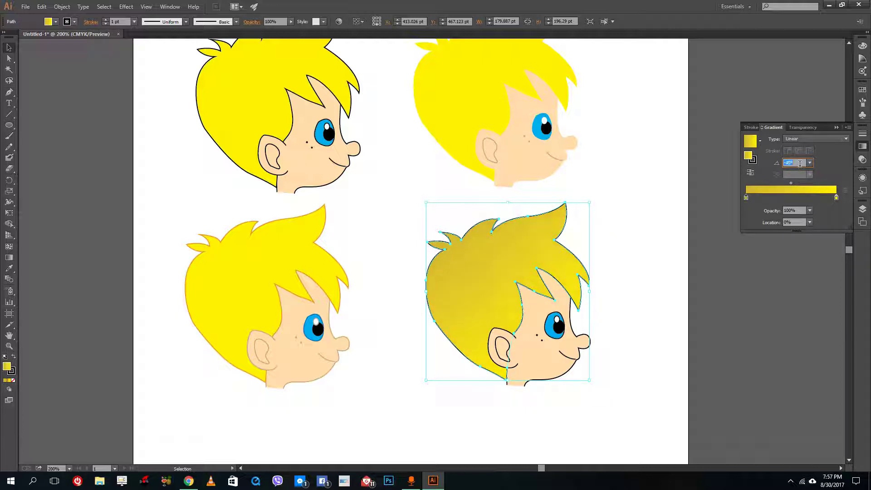
pyautogui.scroll(15, 799, 163)
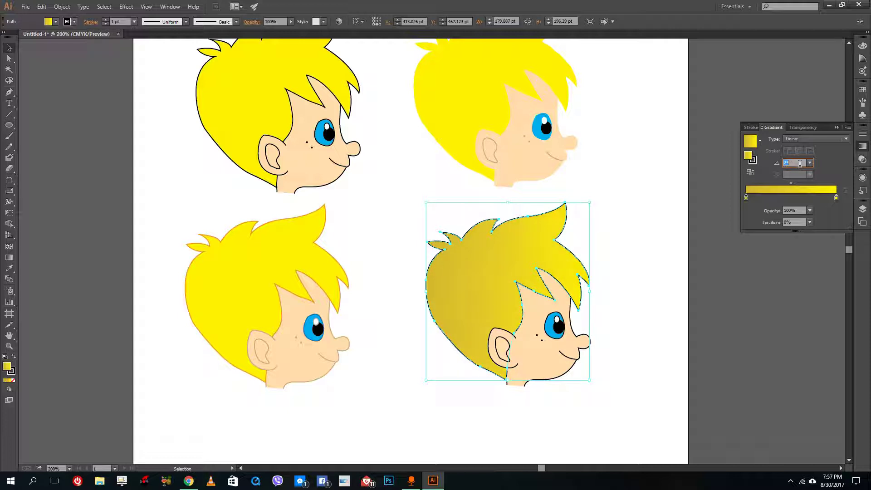
pyautogui.click(613, 272)
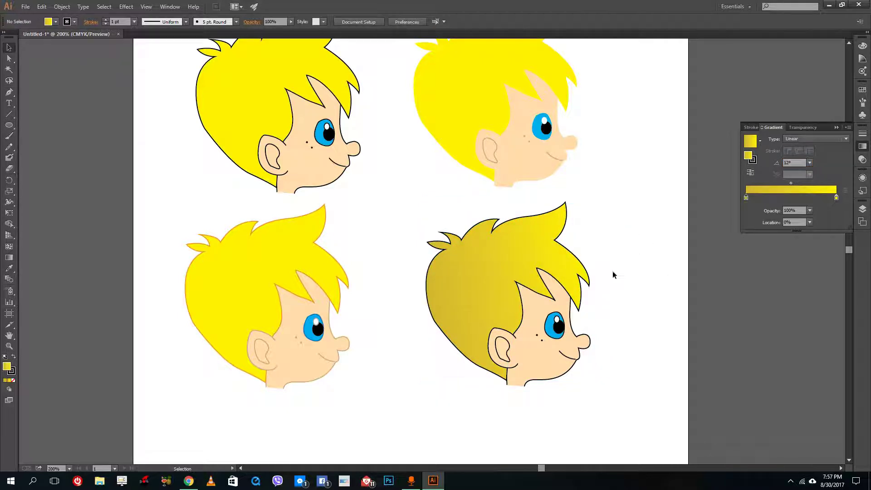
# Give the fourth head's face a gradient fill and set its start stop to pale yellow, C=1.18 M=1.18 Y=41.18 K=0.
pyautogui.scroll(-1, 535, 356)
pyautogui.click(540, 353)
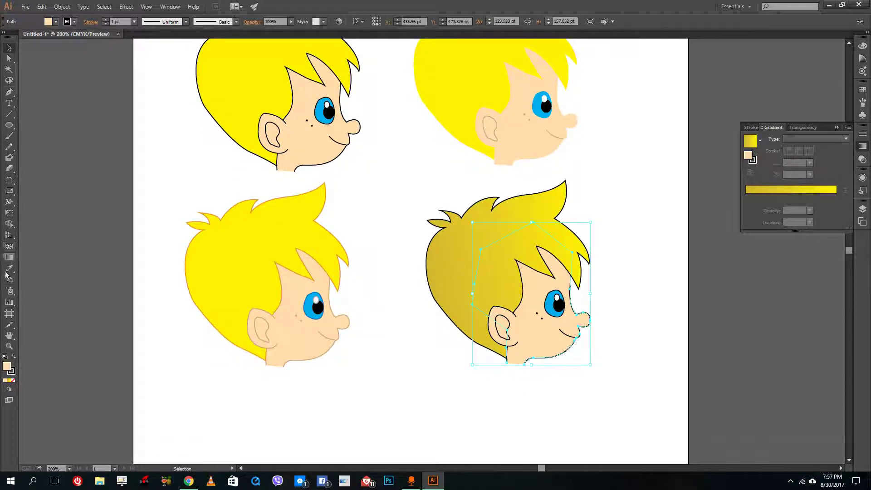
pyautogui.click(9, 381)
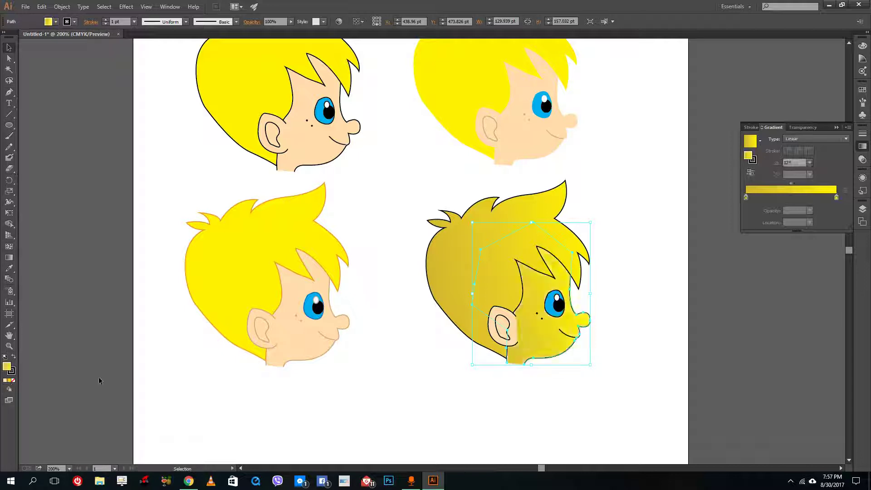
pyautogui.doubleClick(745, 198)
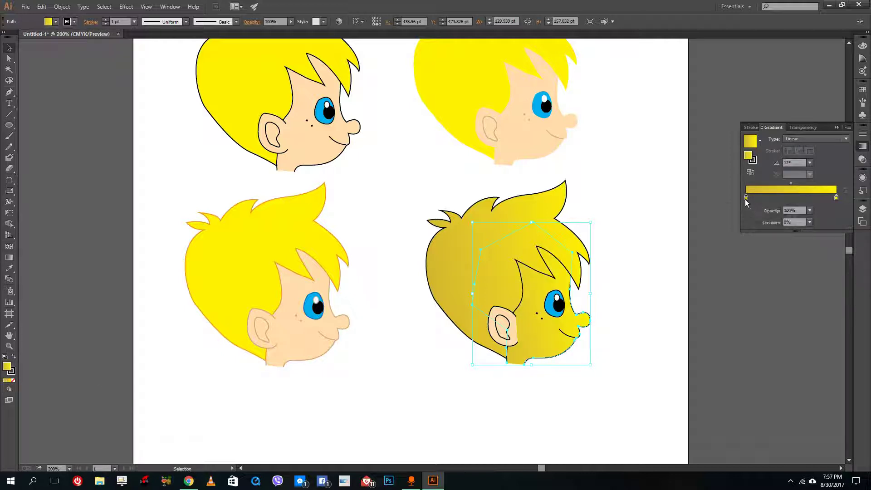
pyautogui.click(718, 245)
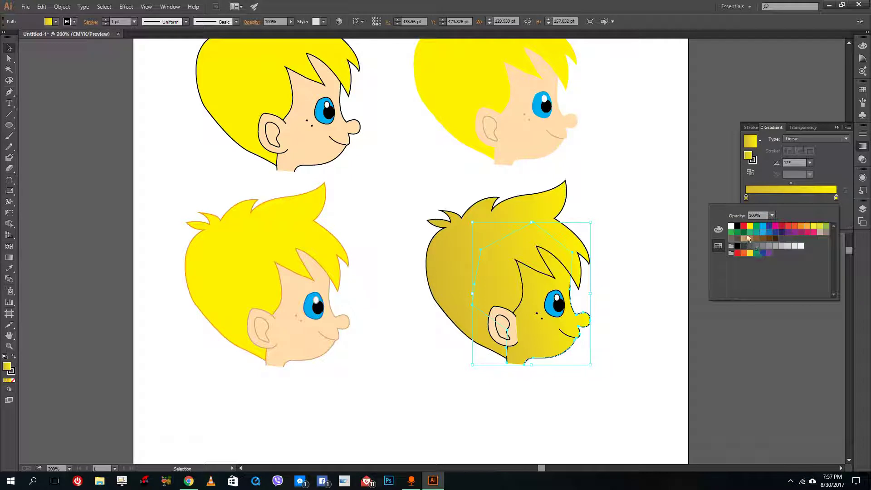
pyautogui.click(717, 230)
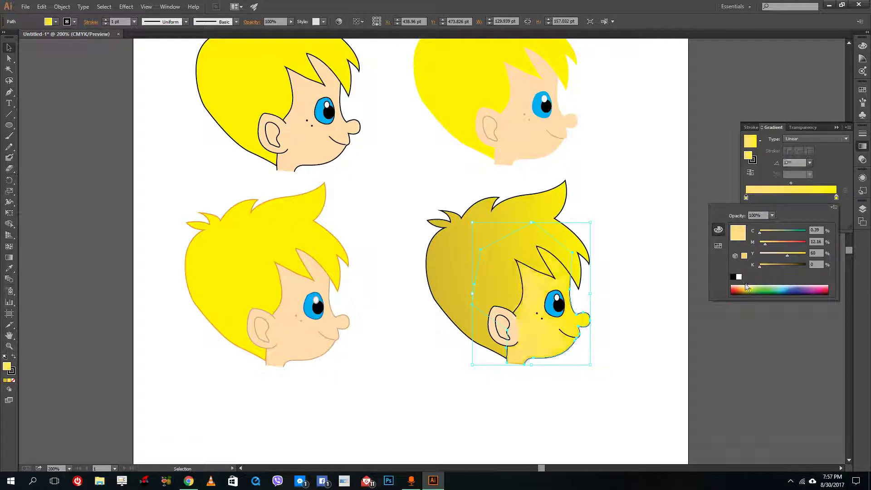
pyautogui.click(747, 284)
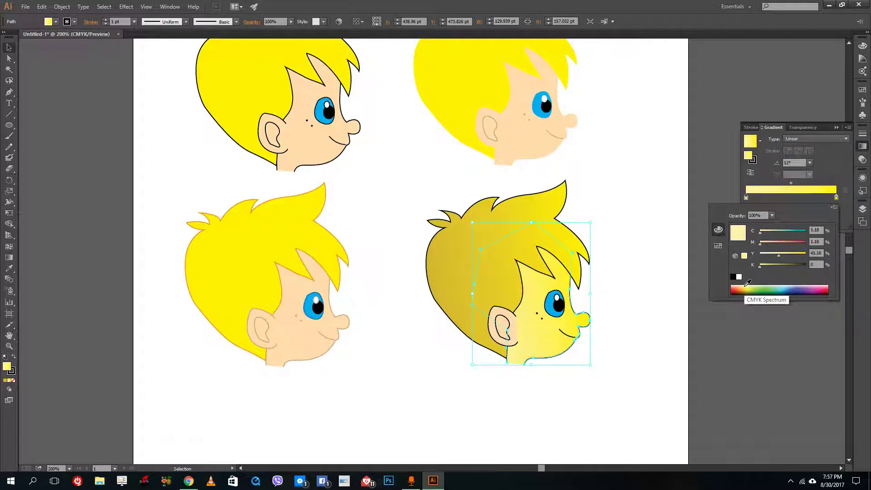
# Try several oranges on the face gradient's end stop and settle on light peach, C=0 M=18.43 Y=57.65 K=0.
pyautogui.click(836, 199)
pyautogui.doubleClick(835, 199)
pyautogui.click(743, 286)
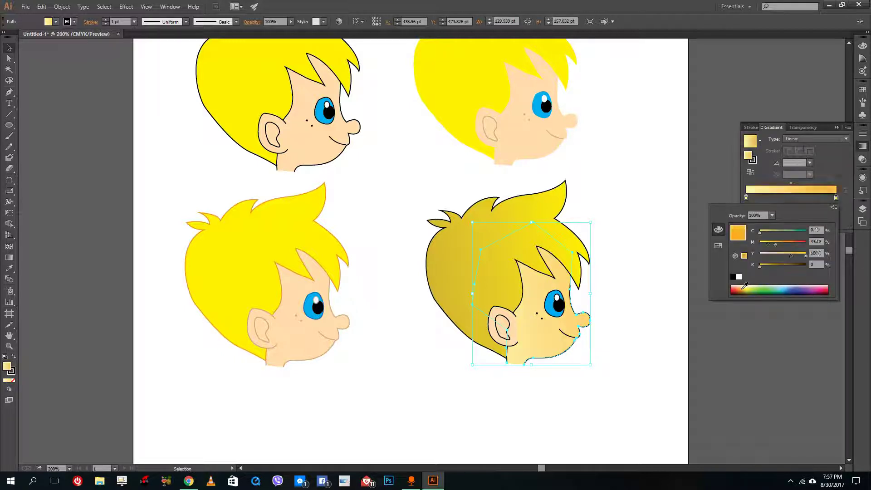
pyautogui.click(744, 284)
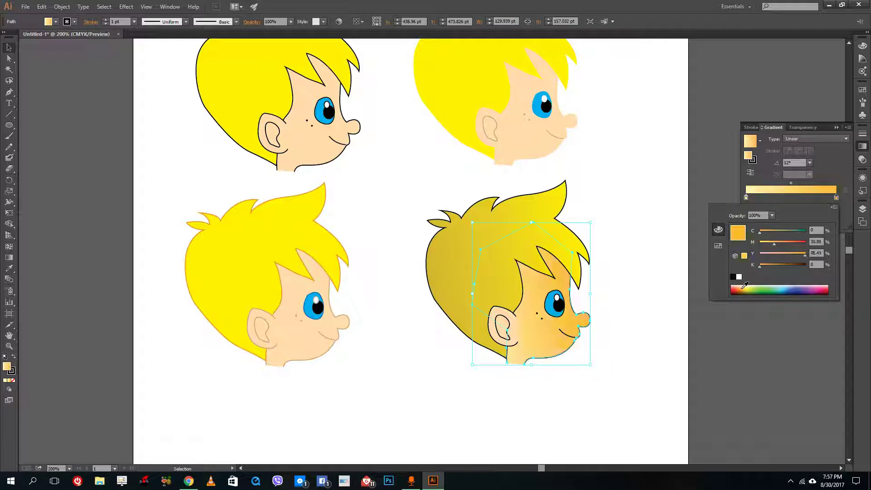
pyautogui.click(743, 286)
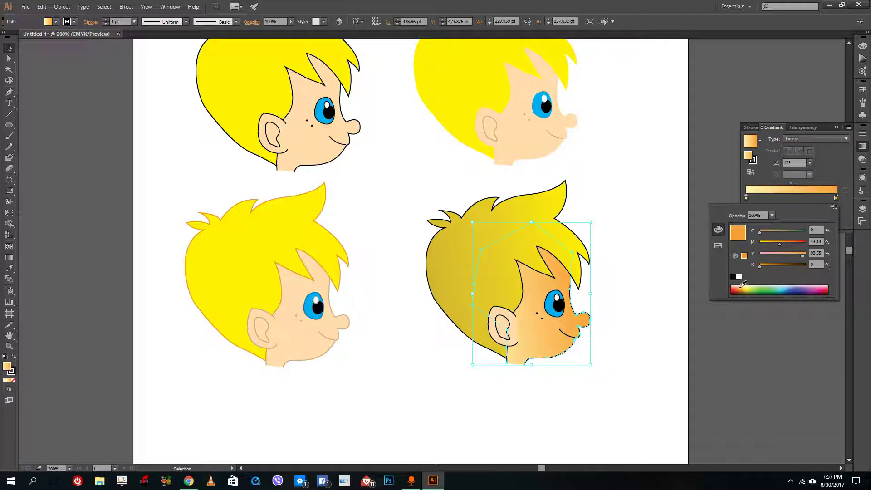
pyautogui.click(743, 283)
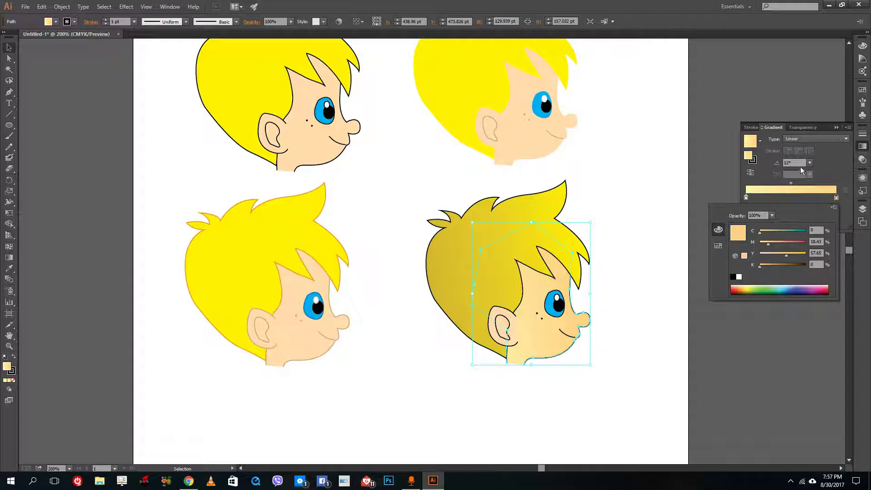
# Switch the face gradient to Radial, enlarge it well beyond the face, reposition its centre, and deselect the face.
pyautogui.click(809, 140)
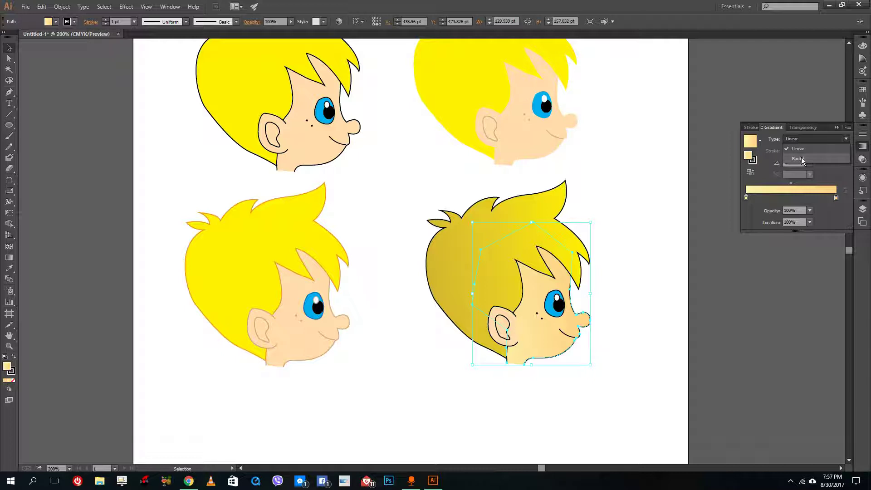
pyautogui.click(801, 157)
pyautogui.click(9, 257)
pyautogui.moveTo(535, 296); pyautogui.dragTo(577, 276)
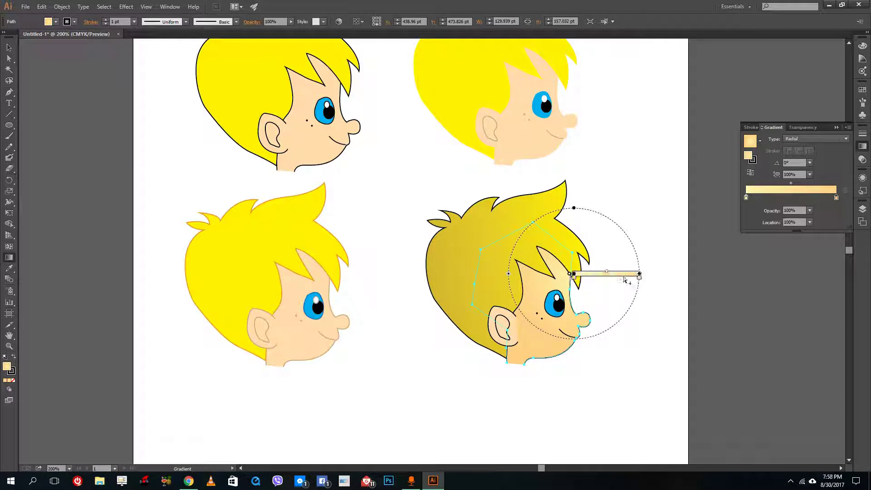
pyautogui.moveTo(640, 274); pyautogui.dragTo(695, 274)
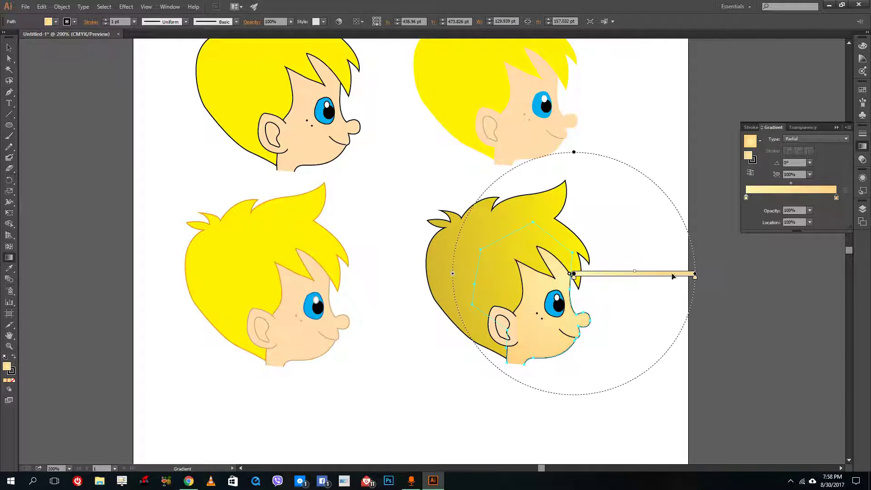
pyautogui.moveTo(572, 277); pyautogui.dragTo(454, 259)
pyautogui.click(9, 47)
pyautogui.click(389, 217)
# Switch the hair gradient to Radial and swap its stops so bright yellow is at the centre and golden yellow outside.
pyautogui.click(449, 258)
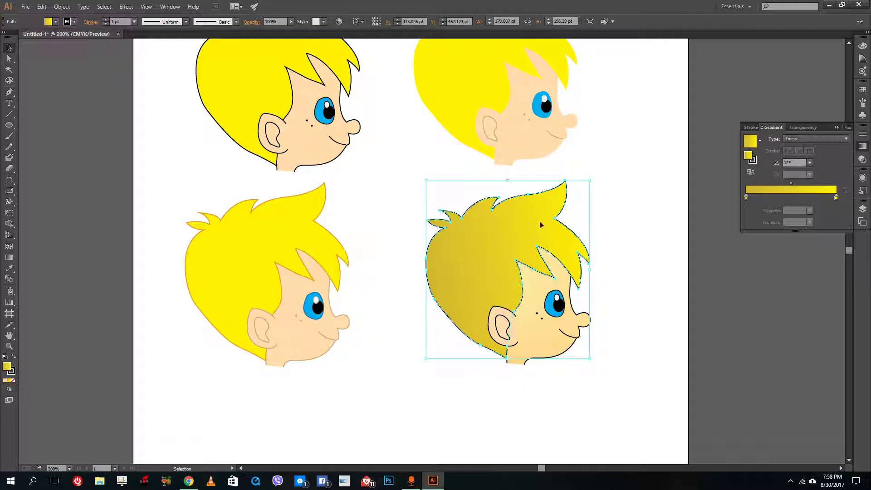
pyautogui.click(818, 139)
pyautogui.click(794, 153)
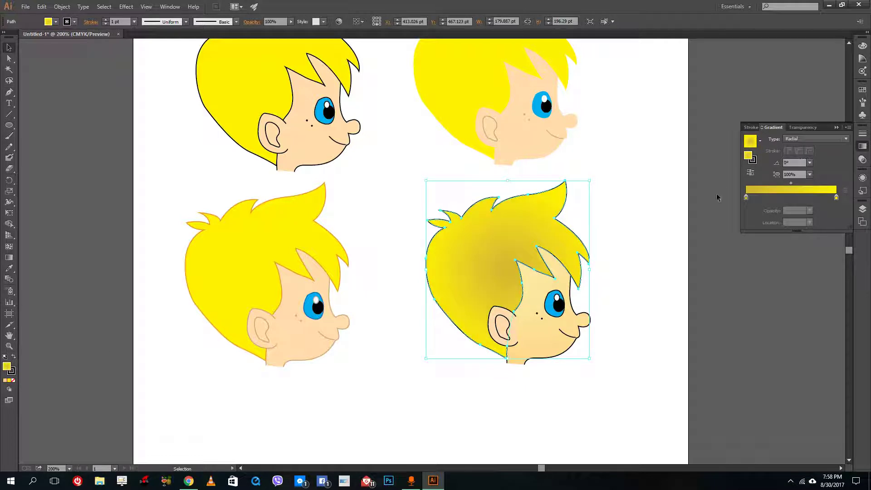
pyautogui.click(836, 197)
pyautogui.moveTo(746, 197)
pyautogui.mouseDown()
pyautogui.moveTo(781, 197)
pyautogui.moveTo(746, 197)
pyautogui.mouseUp()
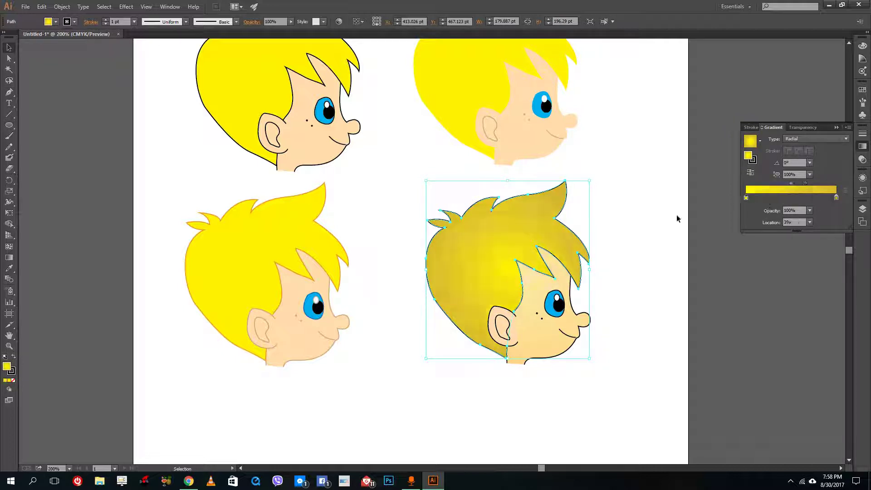
# Move the hair's radial gradient centre to the front tuft, enlarge the gradient to cover the whole hair, and deselect it.
pyautogui.click(9, 258)
pyautogui.moveTo(507, 269); pyautogui.dragTo(558, 224)
pyautogui.moveTo(646, 226); pyautogui.dragTo(755, 227)
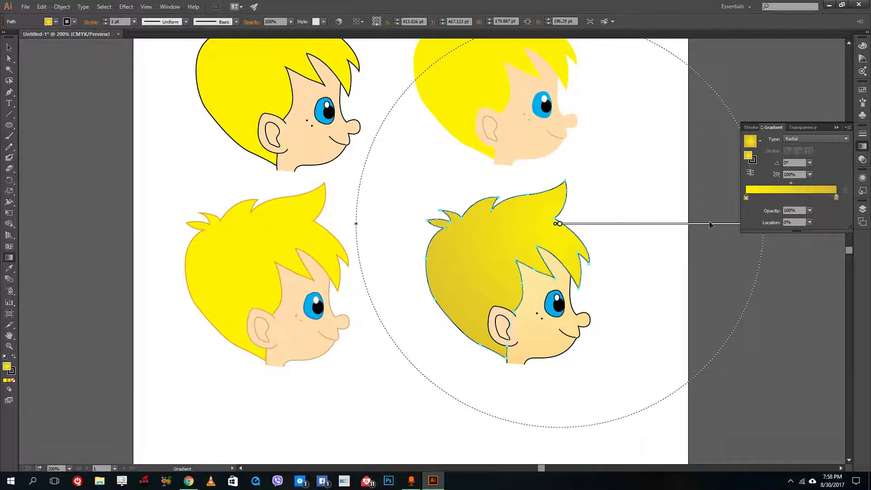
pyautogui.click(763, 225)
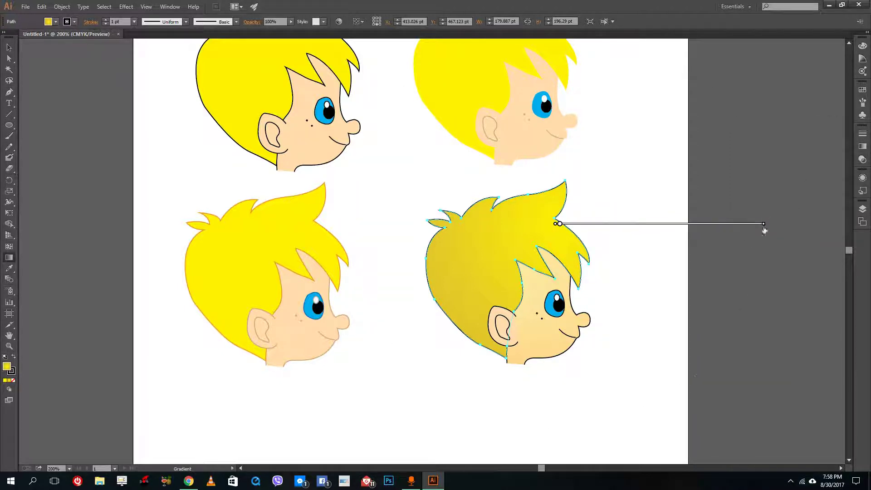
pyautogui.moveTo(763, 227); pyautogui.dragTo(724, 227)
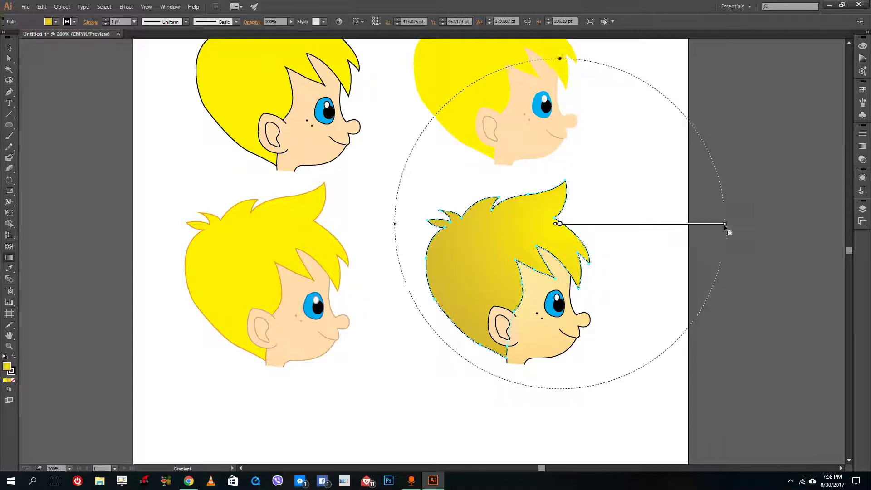
pyautogui.click(10, 48)
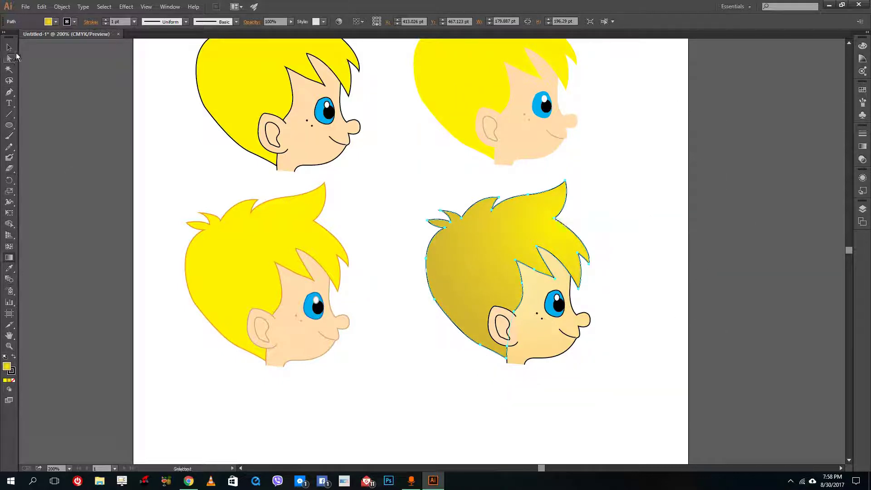
pyautogui.click(390, 331)
# Copy the face's radial gradient fill onto the ear with the Eyedropper.
pyautogui.click(514, 338)
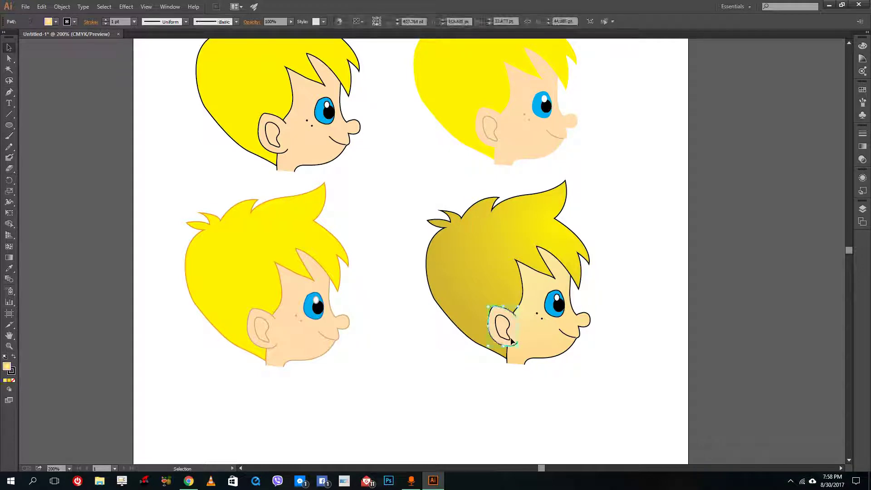
pyautogui.click(10, 268)
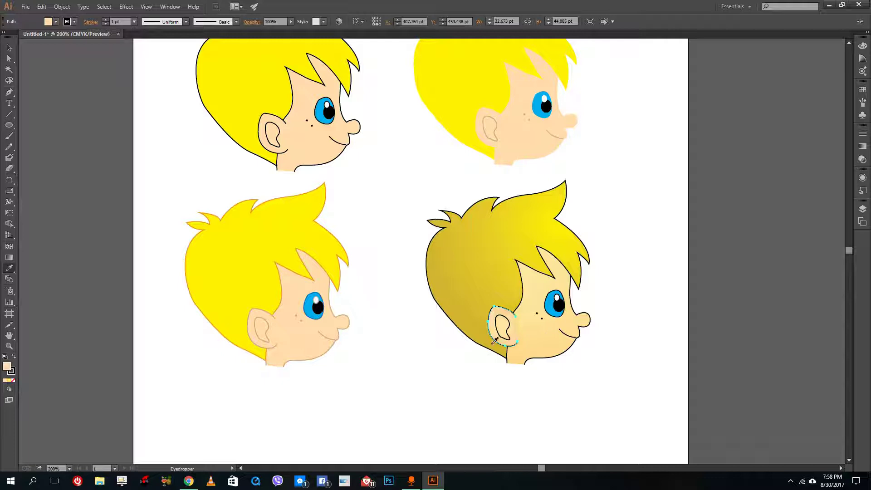
pyautogui.click(9, 48)
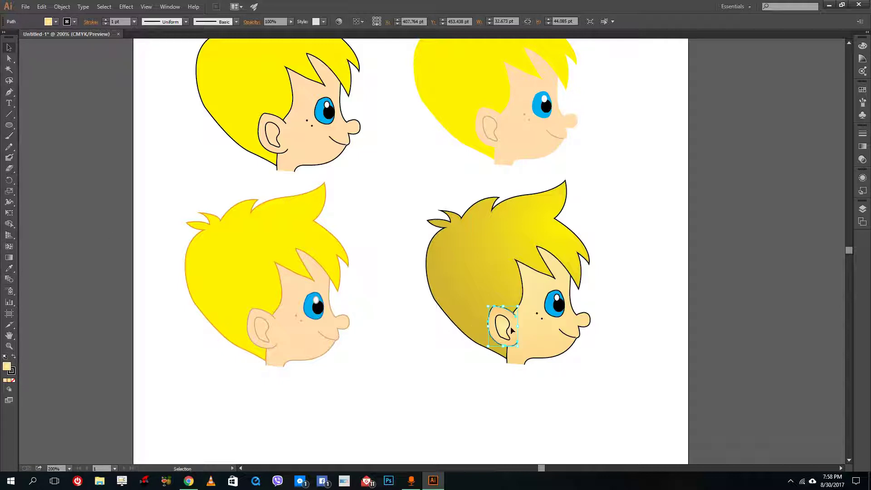
pyautogui.keyDown('alt'); pyautogui.scroll(4, 532, 334); pyautogui.keyUp('alt')
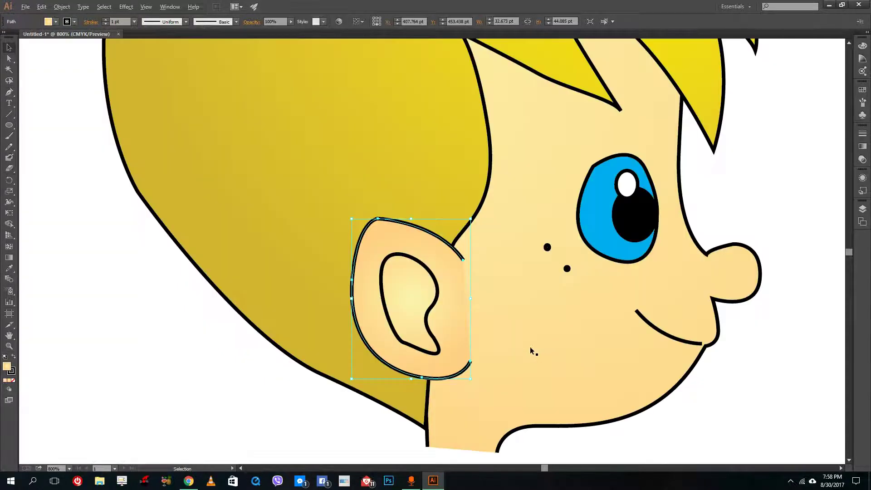
pyautogui.click(736, 353)
pyautogui.click(457, 330)
# Enlarge the ear's radial gradient, try its centre at the cheek edge, place it in the inner ear, and deselect the ear.
pyautogui.click(10, 257)
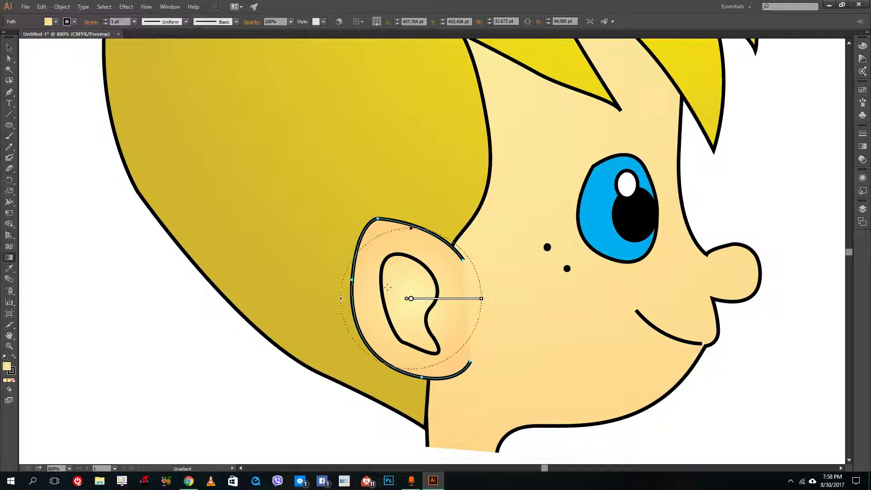
pyautogui.moveTo(413, 299); pyautogui.dragTo(467, 302)
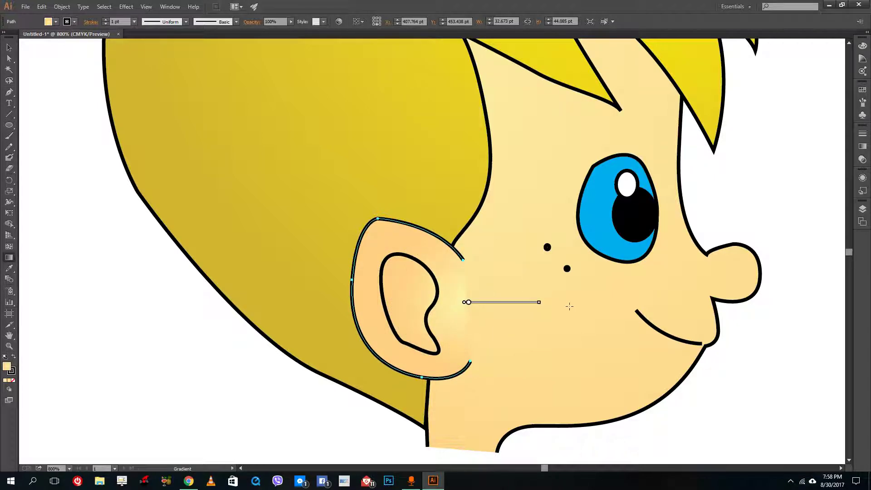
pyautogui.moveTo(539, 302)
pyautogui.mouseDown()
pyautogui.moveTo(636, 303)
pyautogui.moveTo(585, 303)
pyautogui.mouseUp()
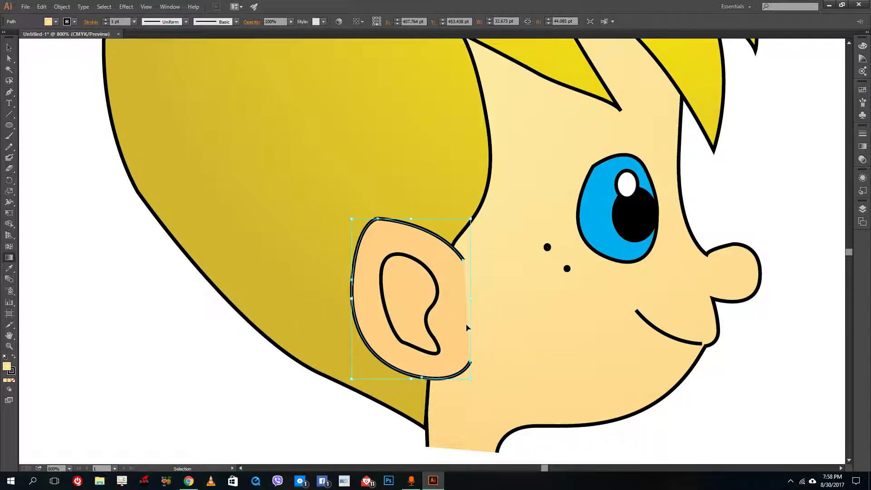
pyautogui.moveTo(468, 302); pyautogui.dragTo(414, 307)
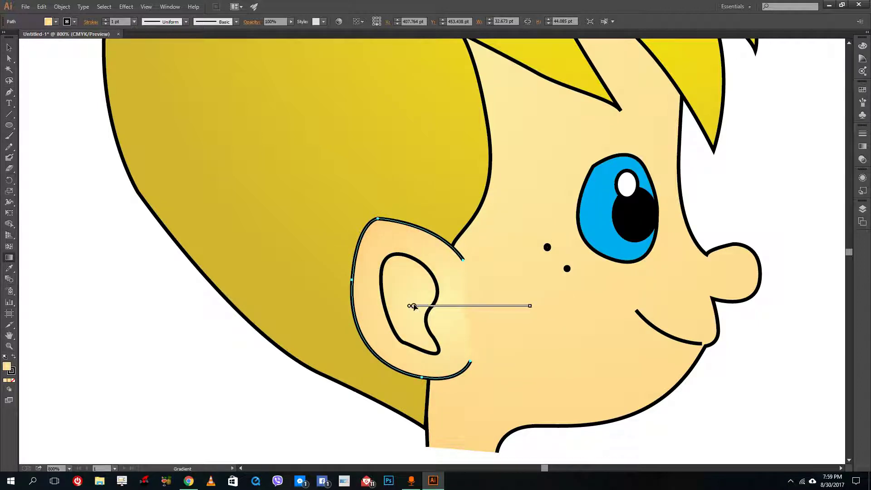
pyautogui.scroll(-2, 512, 307)
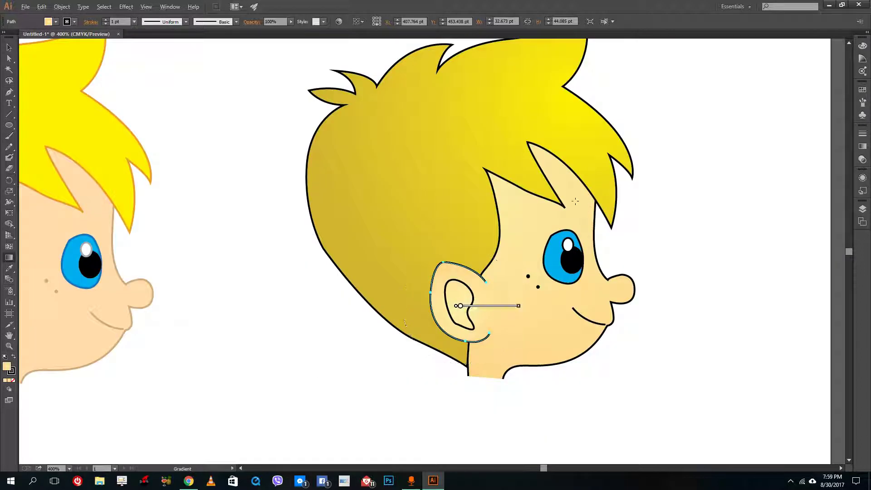
pyautogui.click(9, 47)
pyautogui.click(234, 132)
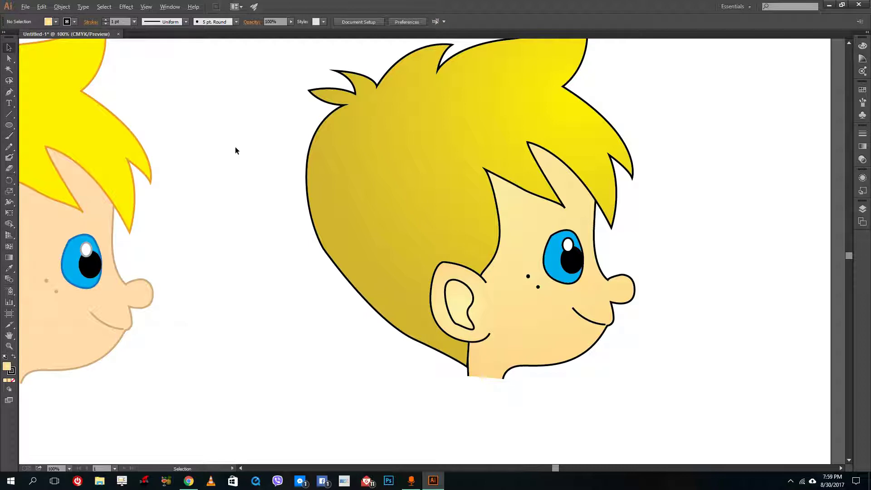
# Give the gradient-filled head's blue iris a radial gradient and set its end stop to deep blue, C=95.69 M=89.8 Y=0 K=0.
pyautogui.scroll(-4, 235, 146)
pyautogui.scroll(2, 104, 99)
pyautogui.scroll(-1, 130, 126)
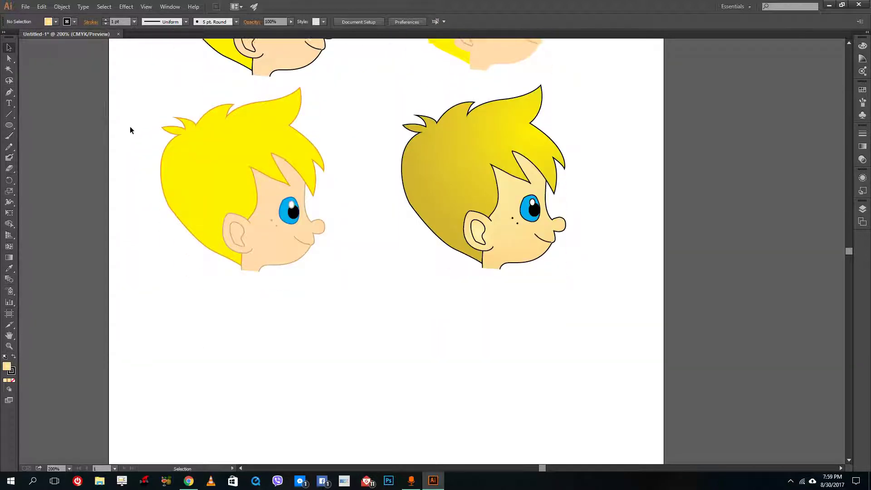
pyautogui.scroll(2, 406, 266)
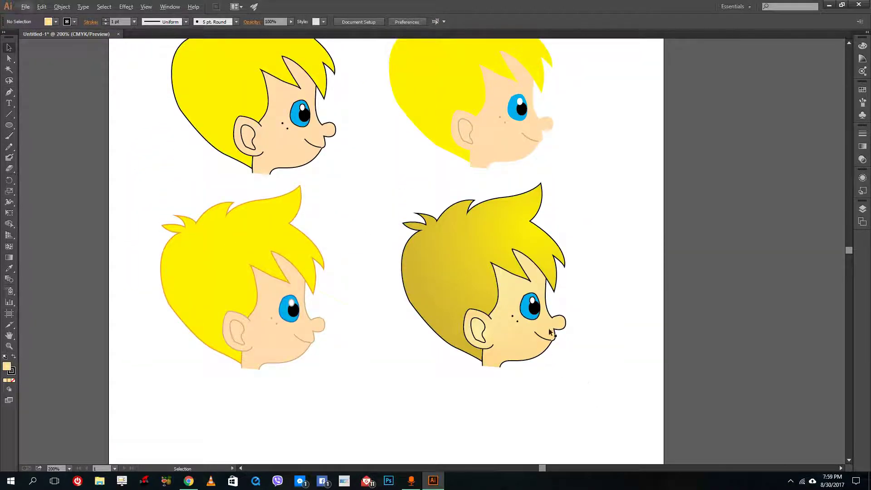
pyautogui.scroll(3, 554, 333)
pyautogui.click(476, 328)
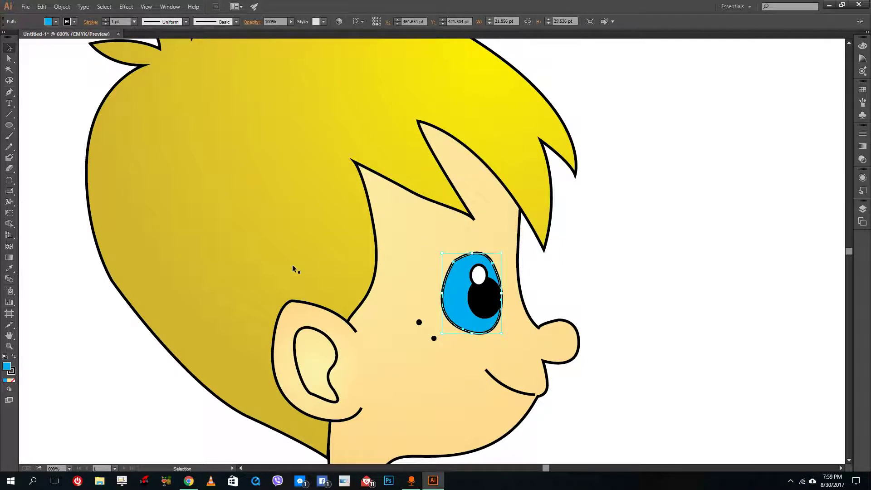
pyautogui.click(10, 381)
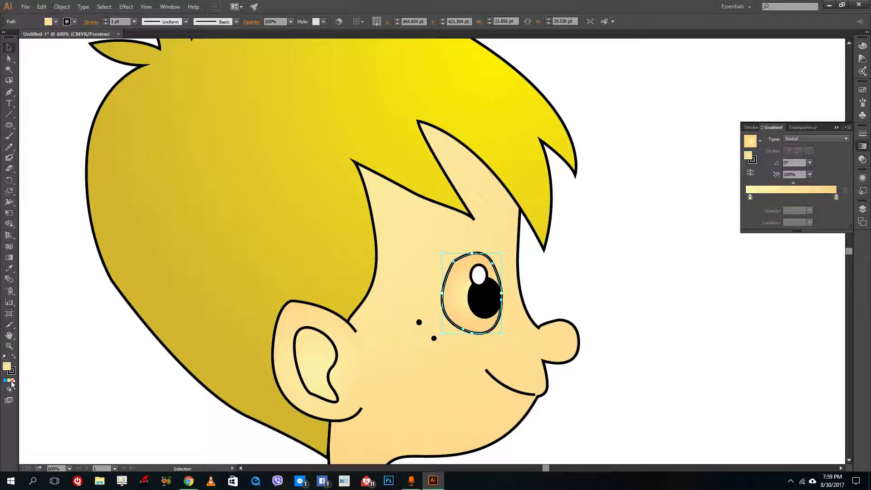
pyautogui.doubleClick(836, 197)
pyautogui.click(797, 286)
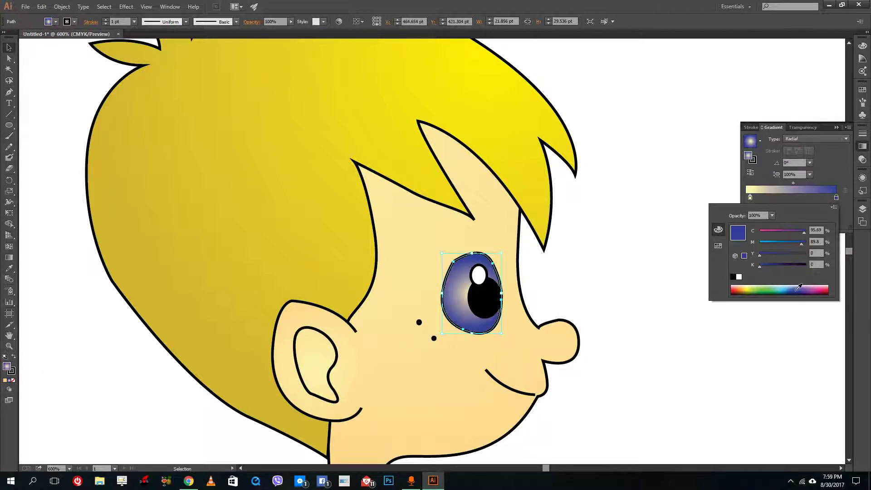
# Set the iris gradient's end stop to C=60.78 M=36.08 Y=0 K=0, recolour its start stop light cyan, and deselect the eye.
pyautogui.click(792, 285)
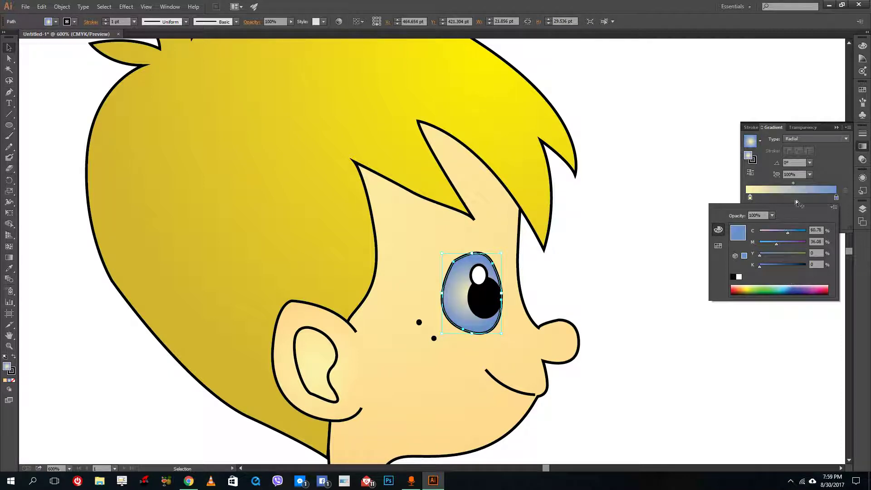
pyautogui.doubleClick(750, 199)
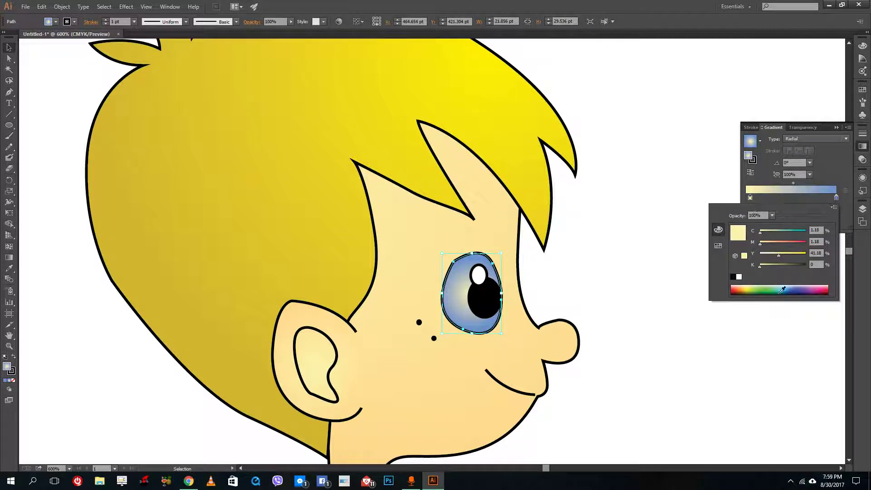
pyautogui.click(781, 290)
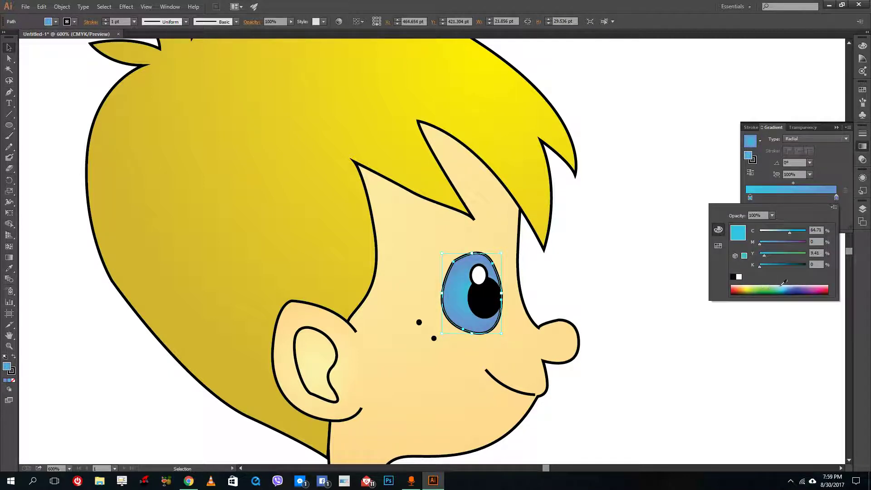
pyautogui.click(782, 287)
pyautogui.click(480, 277)
pyautogui.click(479, 276)
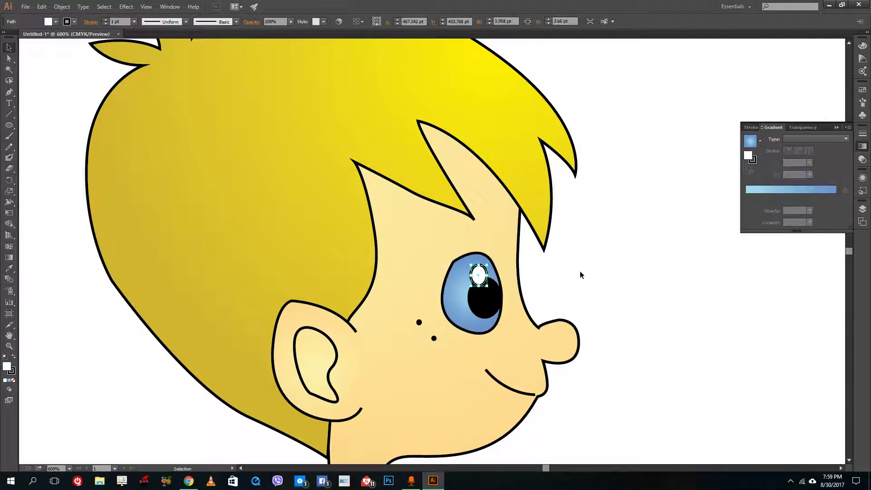
pyautogui.click(579, 271)
# Duplicate the black-outlined gradient head into the empty space below the tinted-outline head.
pyautogui.scroll(-1, 523, 266)
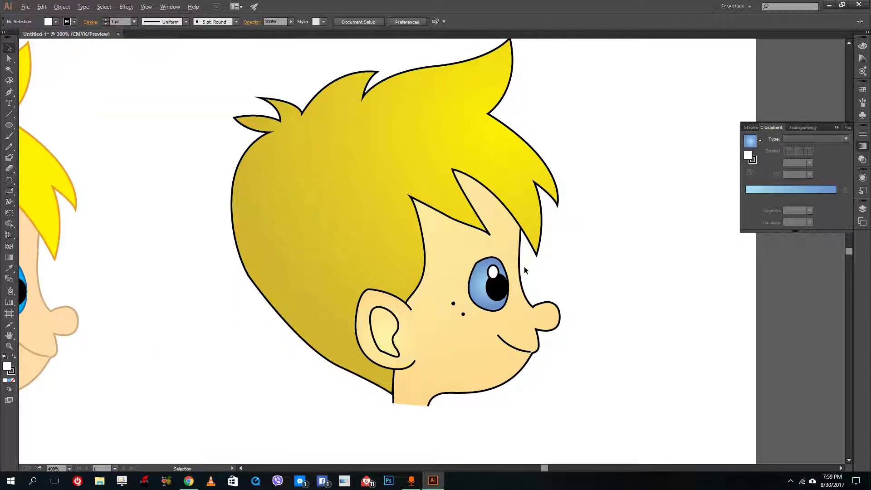
pyautogui.scroll(-1, 524, 266)
pyautogui.moveTo(573, 336); pyautogui.dragTo(387, 212)
pyautogui.moveTo(297, 407); pyautogui.dragTo(307, 399)
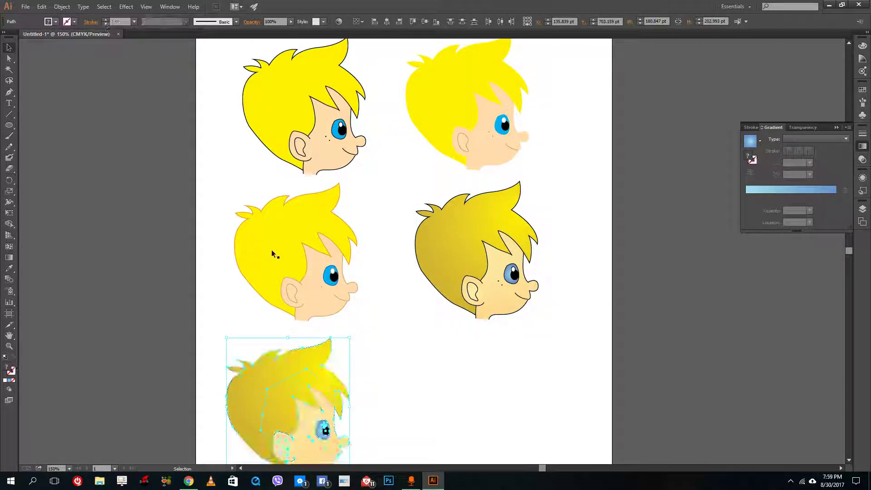
pyautogui.click(399, 414)
pyautogui.scroll(-3, 398, 404)
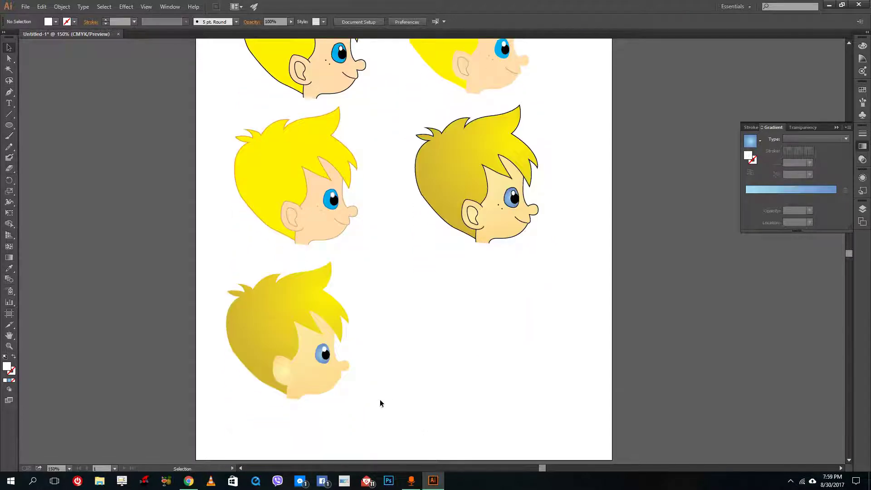
pyautogui.scroll(1, 302, 409)
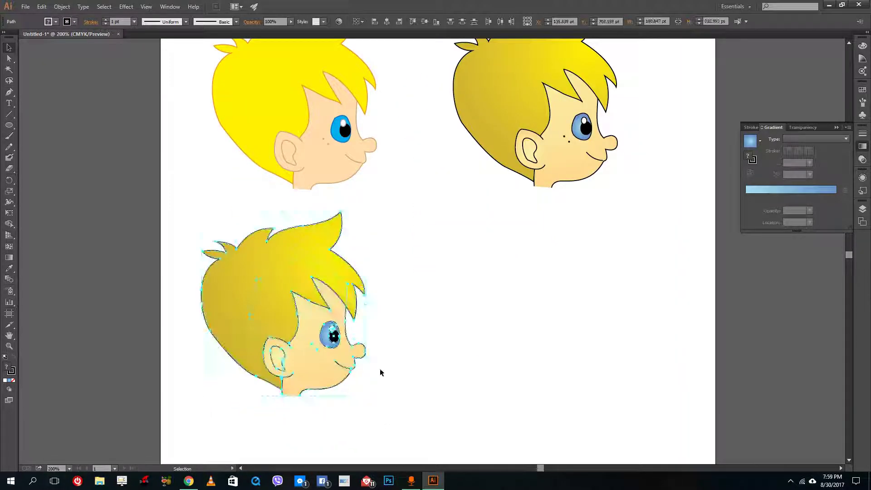
# Select the smile, both freckles and the inner-ear line of the new gradient head copy together.
pyautogui.click(342, 369)
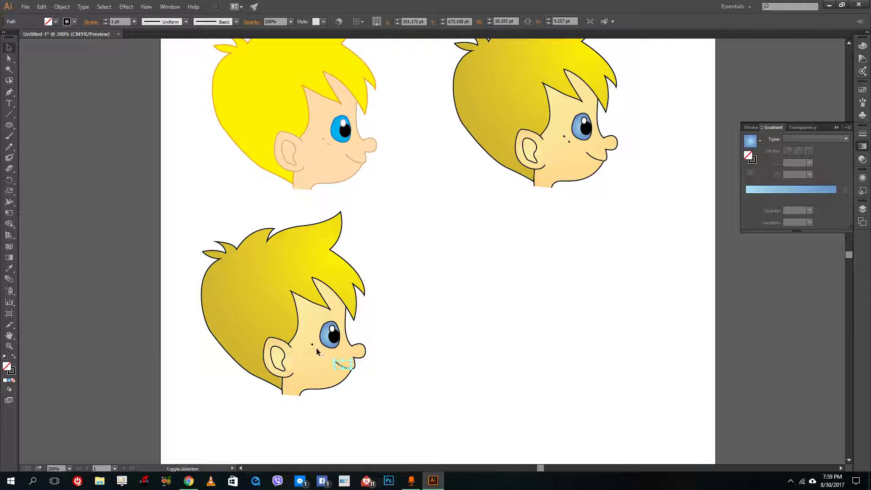
pyautogui.keyDown('shift'); pyautogui.click(313, 346); pyautogui.keyUp('shift')
pyautogui.scroll(3, 311, 341)
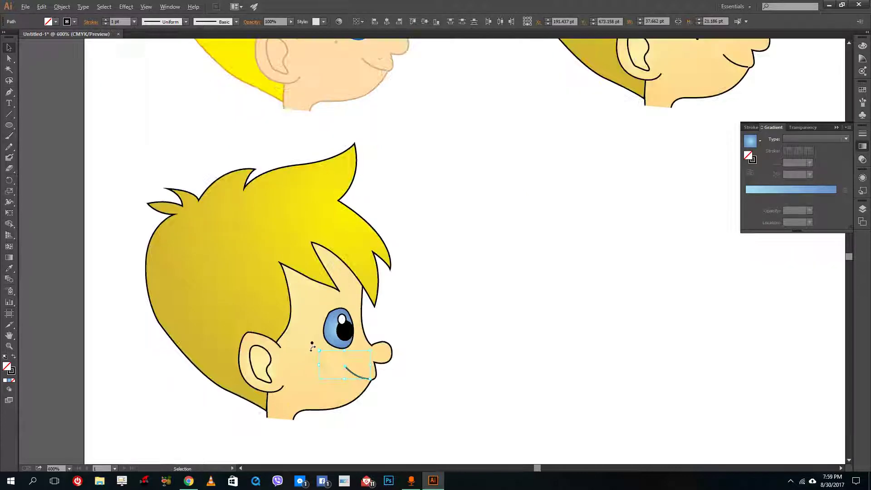
pyautogui.keyDown('shift'); pyautogui.click(223, 356); pyautogui.keyUp('shift')
pyautogui.keyDown('shift'); pyautogui.click(228, 337); pyautogui.keyUp('shift')
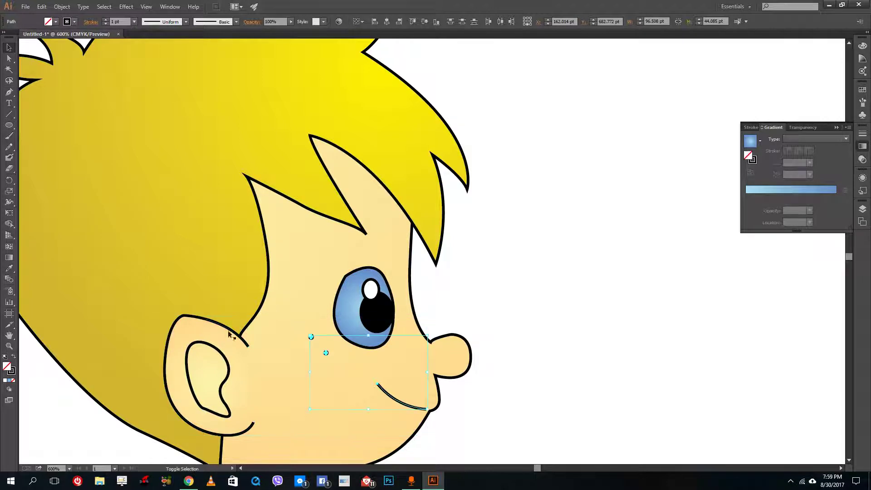
pyautogui.keyDown('shift'); pyautogui.click(224, 358); pyautogui.keyUp('shift')
pyautogui.scroll(-2, 224, 358)
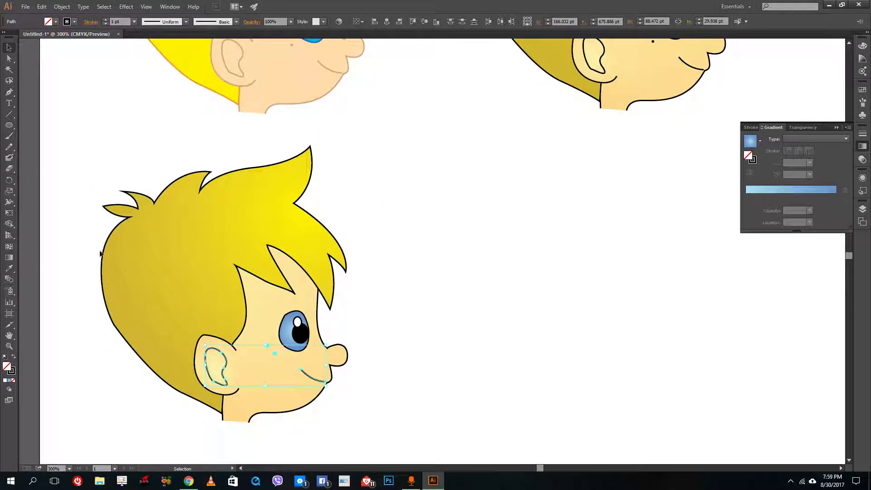
# Try stroke colour D3B65B on the selected smile, freckles and inner-ear line, and undo it.
pyautogui.doubleClick(10, 369)
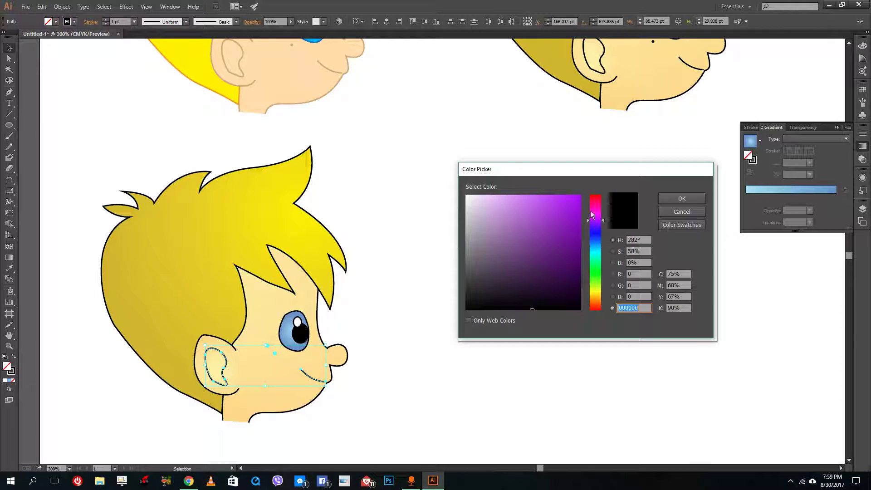
pyautogui.click(598, 294)
pyautogui.click(519, 200)
pyautogui.click(523, 222)
pyautogui.moveTo(599, 293); pyautogui.dragTo(597, 295)
pyautogui.click(517, 203)
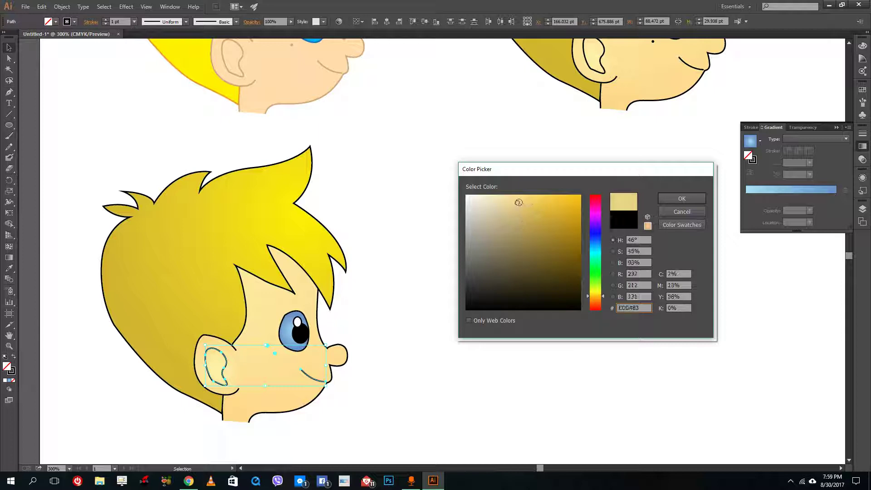
pyautogui.moveTo(525, 210); pyautogui.dragTo(531, 215)
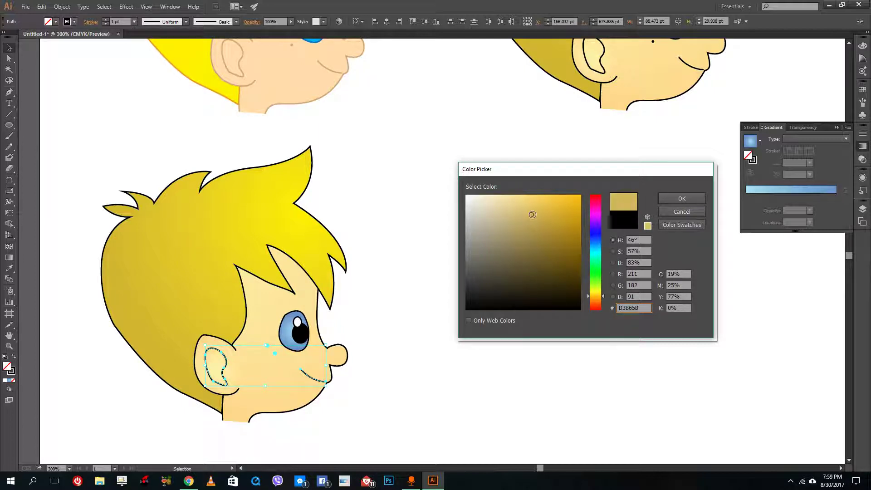
pyautogui.click(665, 199)
pyautogui.hotkey('ctrl', 'z')
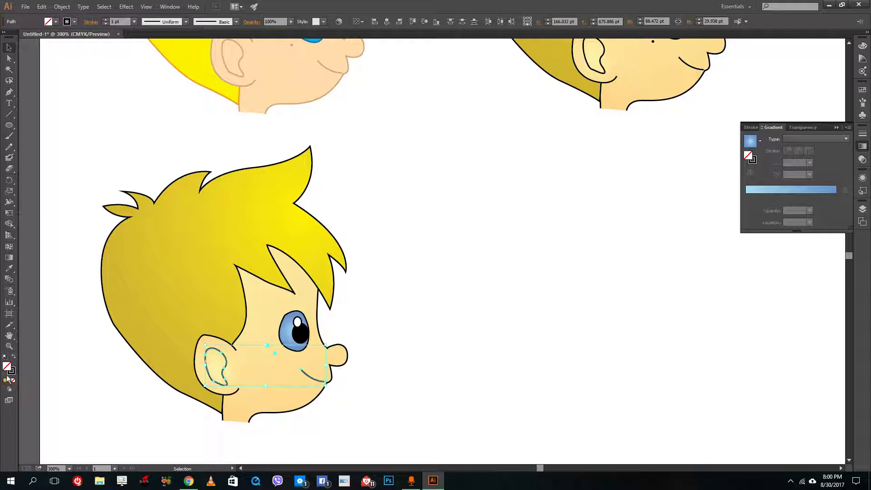
# Set the stroke colour of the smile, freckles and inner-ear line to CEB261 and deselect them.
pyautogui.doubleClick(12, 371)
pyautogui.moveTo(595, 291); pyautogui.dragTo(594, 296)
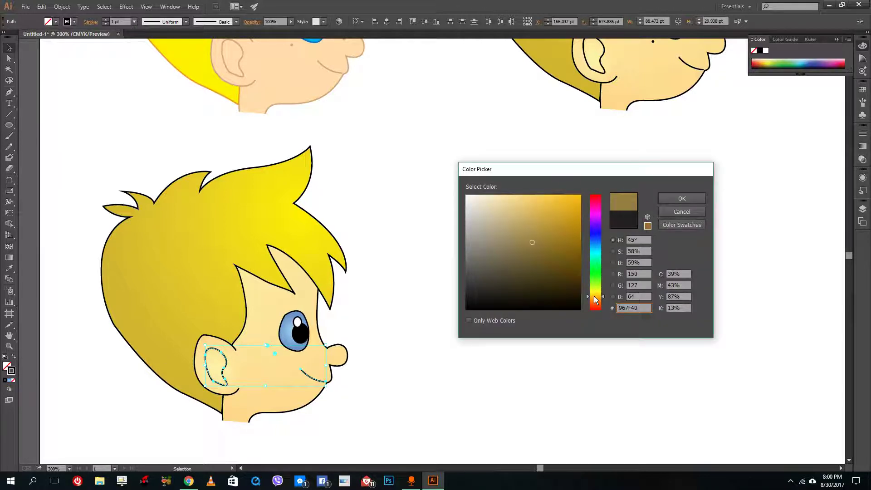
pyautogui.moveTo(535, 210); pyautogui.dragTo(525, 210)
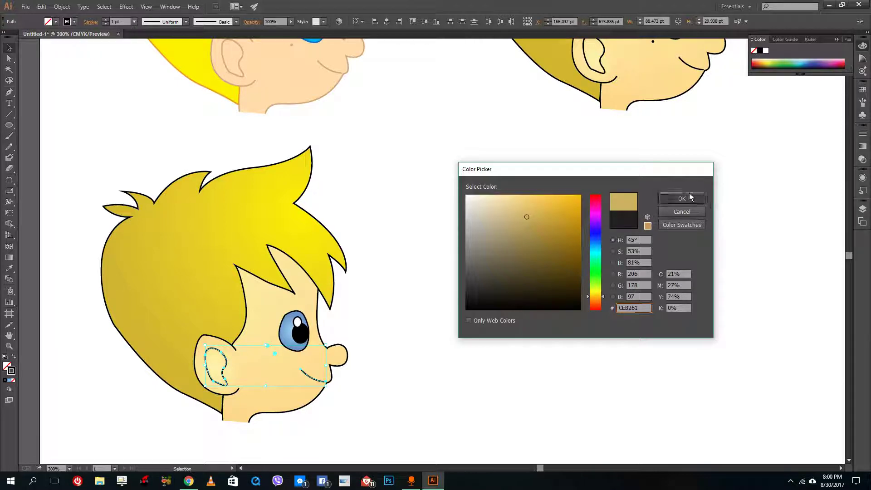
pyautogui.click(682, 199)
pyautogui.click(478, 275)
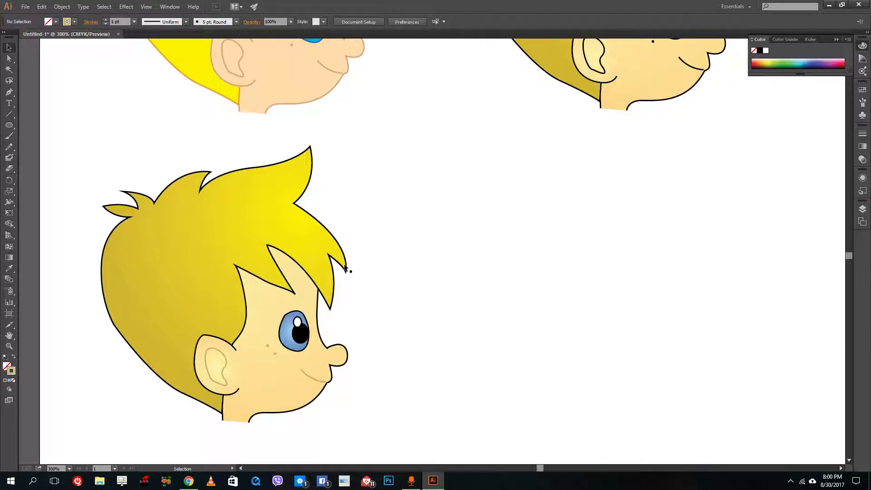
# Remove the black strokes from the hair, face, eye and outer ear of the new gradient head copy.
pyautogui.moveTo(252, 290); pyautogui.dragTo(214, 312)
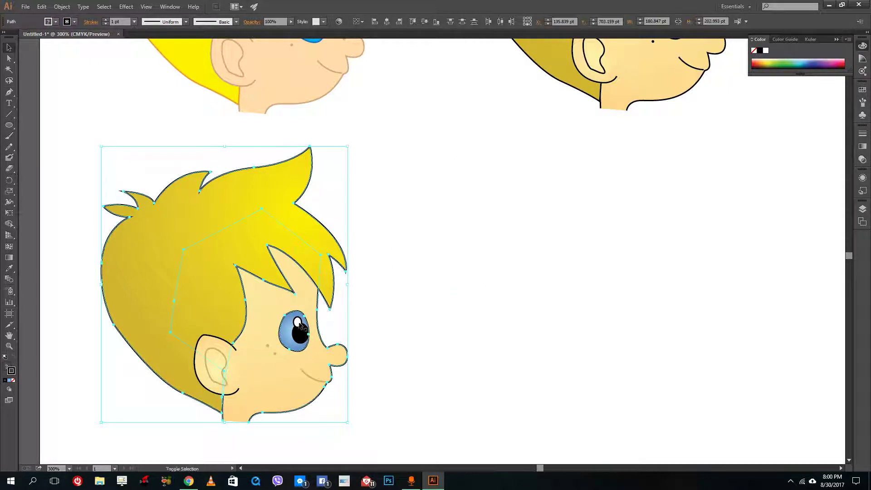
pyautogui.click(106, 25)
pyautogui.click(427, 184)
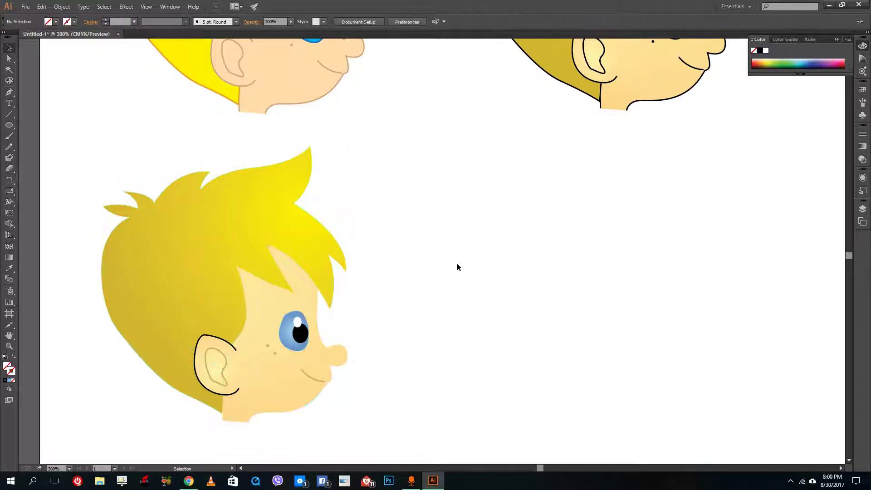
pyautogui.click(197, 347)
pyautogui.click(105, 24)
pyautogui.click(508, 249)
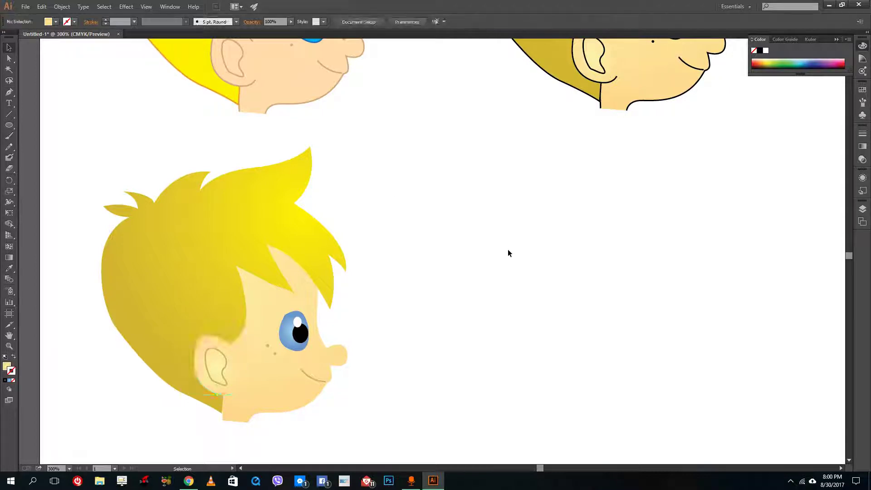
# Copy the flat-coloured head with black outlines and place the copy beside the outline-free gradient head, below the black-outlined gradient one.
pyautogui.hotkey('ctrl', '-')
pyautogui.hotkey('ctrl', '-')
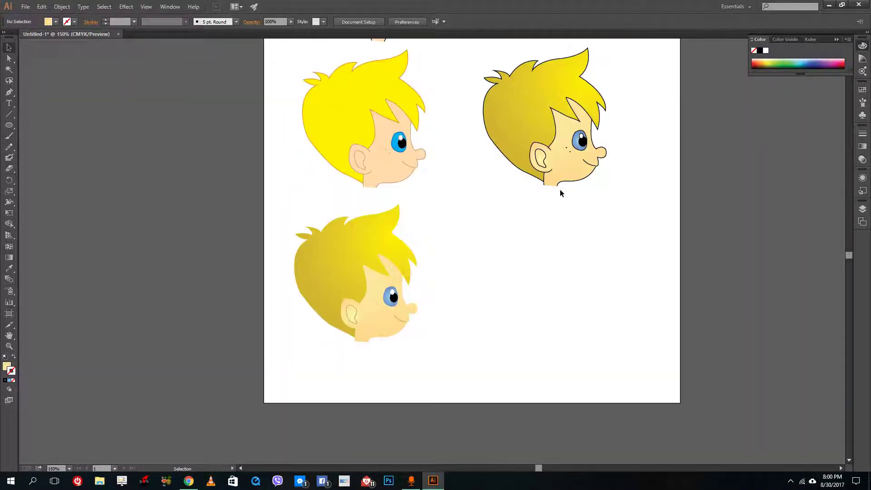
pyautogui.scroll(3, 559, 189)
pyautogui.scroll(1, 418, 195)
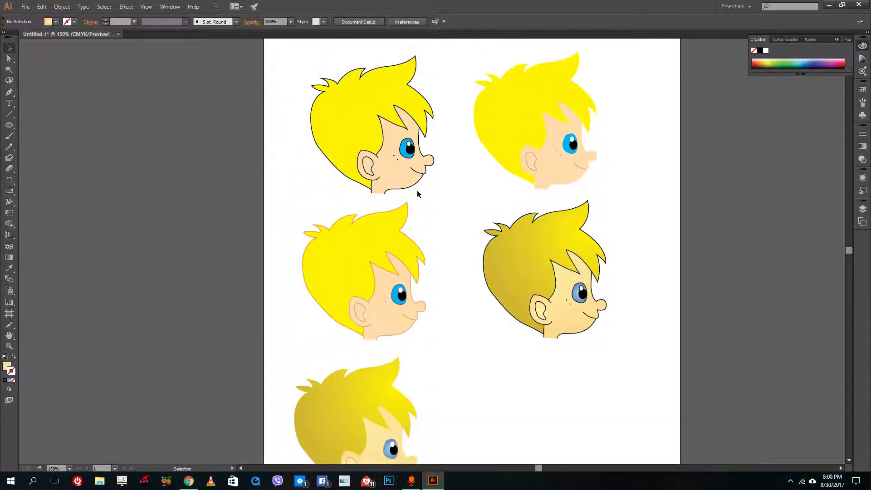
pyautogui.moveTo(293, 77); pyautogui.dragTo(425, 181)
pyautogui.hotkey('ctrl', 'c')
pyautogui.hotkey('ctrl', 'v')
pyautogui.moveTo(445, 231); pyautogui.dragTo(525, 408)
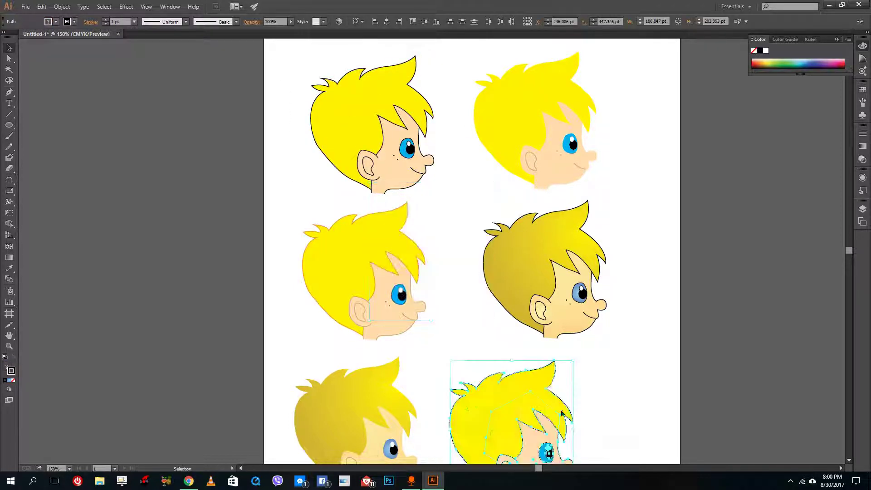
pyautogui.scroll(-1, 615, 377)
pyautogui.scroll(-2, 610, 358)
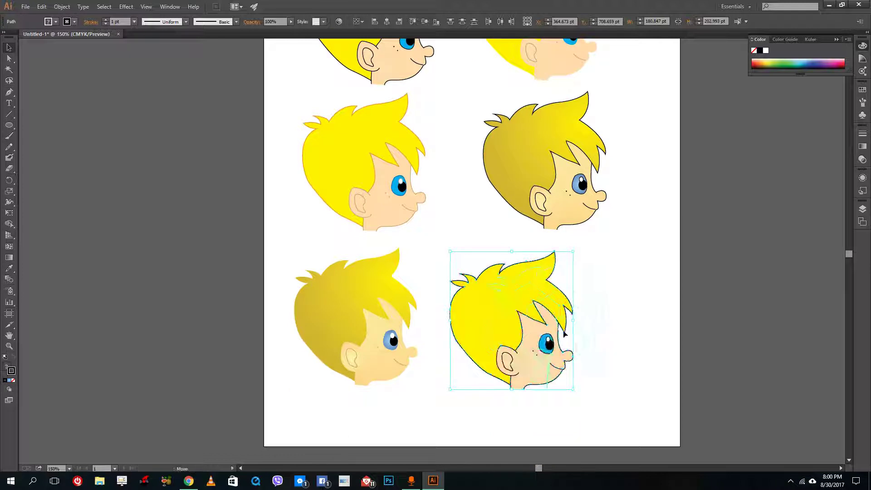
pyautogui.moveTo(554, 349); pyautogui.dragTo(590, 352)
# Apply the stroke width profile with a thick middle and two tapered ends to all outlines of the pasted flat-coloured head.
pyautogui.scroll(1, 626, 346)
pyautogui.scroll(2, 629, 347)
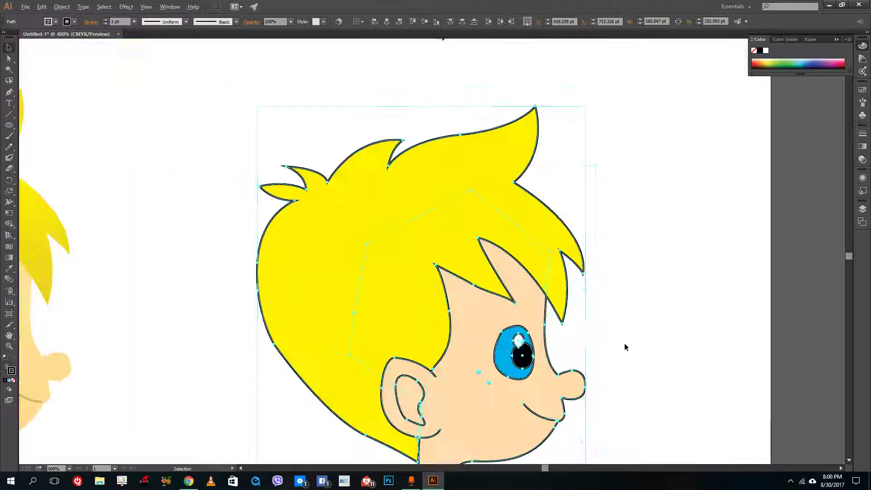
pyautogui.click(186, 22)
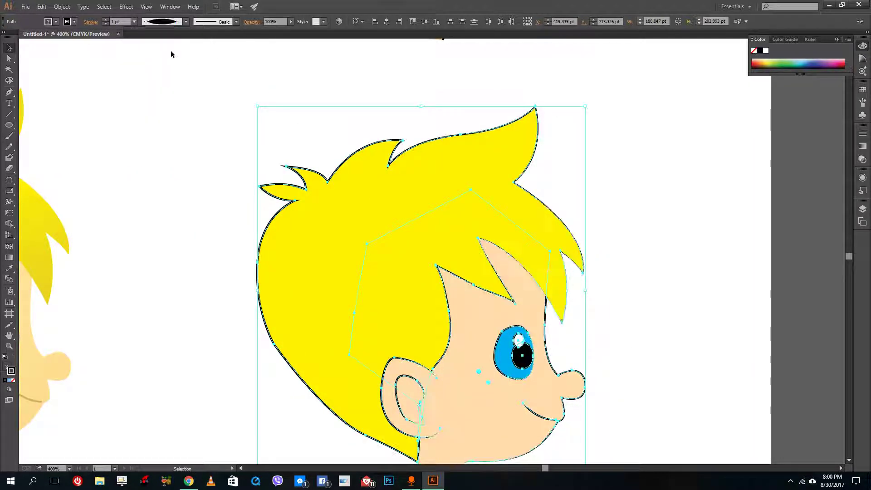
pyautogui.click(679, 236)
pyautogui.scroll(-1, 676, 240)
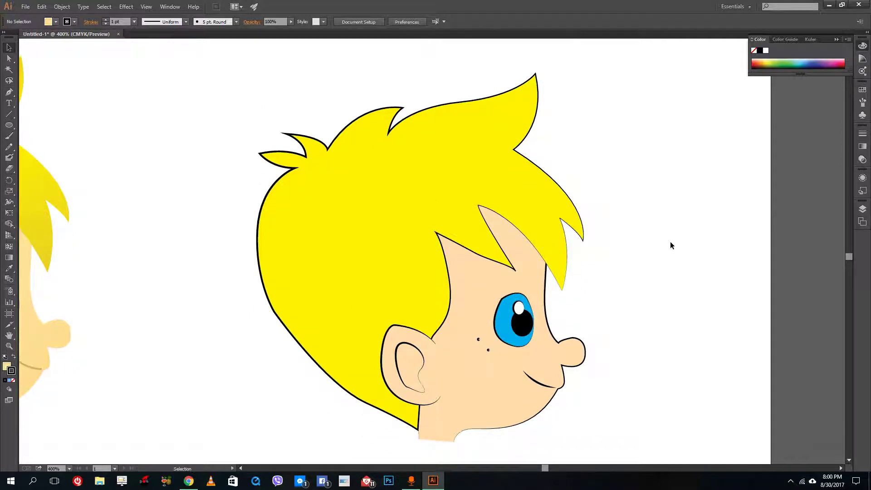
# Apply the double-bulge stroke width profile with a narrow middle to all outlines of the pasted flat-coloured head and deselect it.
pyautogui.moveTo(650, 390); pyautogui.dragTo(185, 172)
pyautogui.click(622, 257)
pyautogui.moveTo(638, 168); pyautogui.dragTo(229, 414)
pyautogui.click(186, 22)
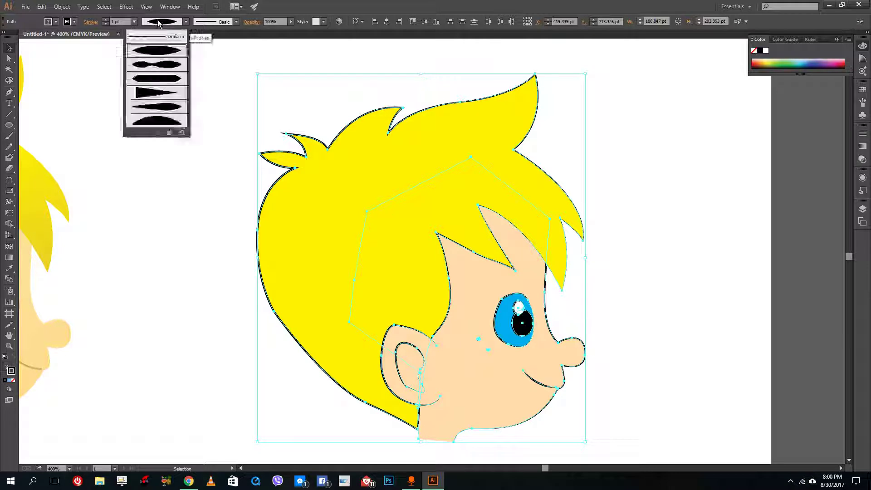
pyautogui.click(166, 67)
pyautogui.click(640, 300)
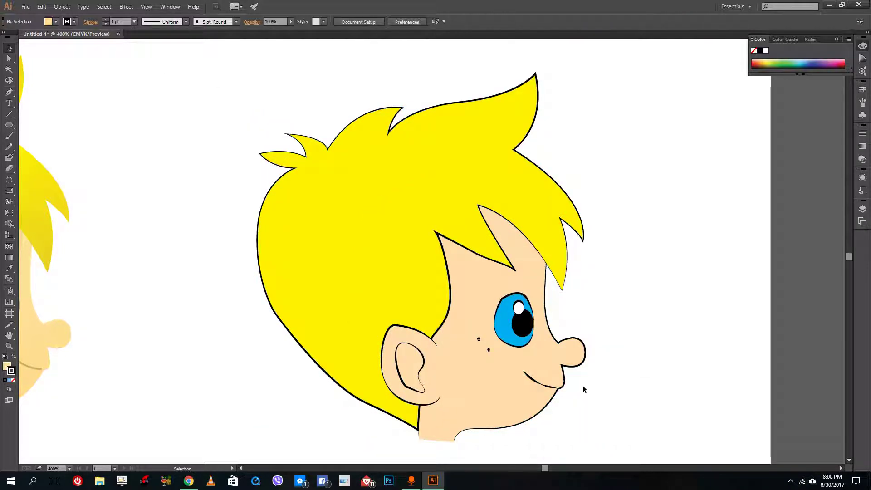
# Duplicate the black-outlined gradient head across the artboard's right edge and give the copy's outlines the double-bulge width profile.
pyautogui.scroll(-3, 545, 382)
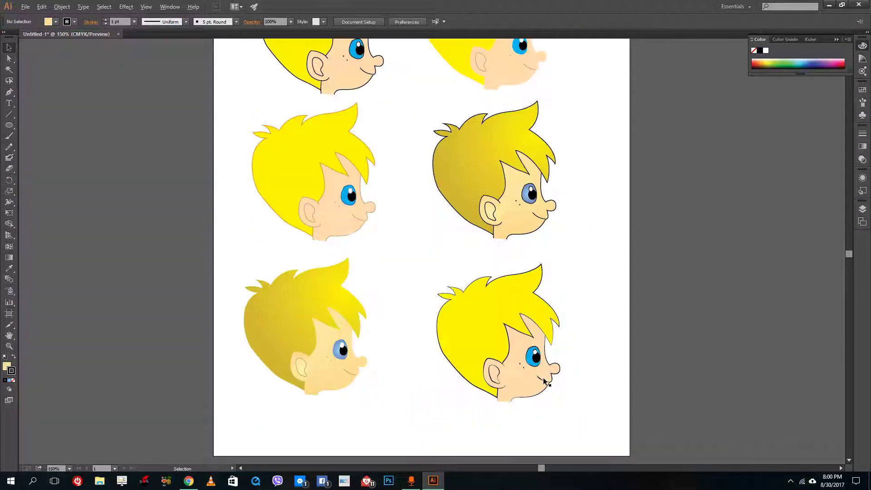
pyautogui.scroll(1, 546, 382)
pyautogui.scroll(3, 547, 380)
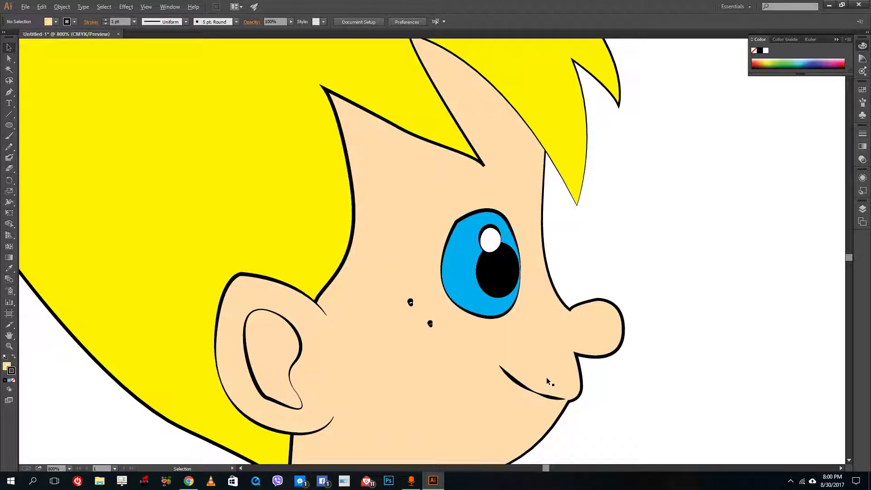
pyautogui.scroll(-4, 547, 380)
pyautogui.press('a')
pyautogui.moveTo(582, 243); pyautogui.dragTo(414, 120)
pyautogui.moveTo(441, 171); pyautogui.dragTo(597, 207)
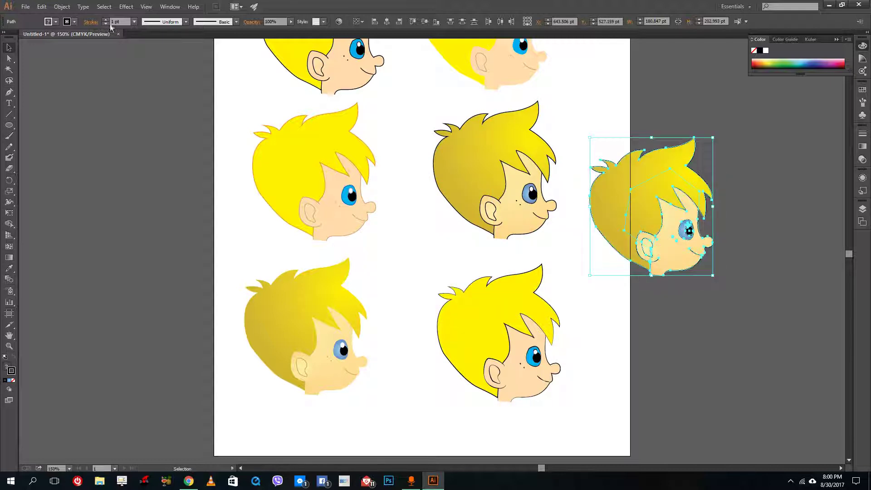
pyautogui.click(172, 22)
pyautogui.click(158, 61)
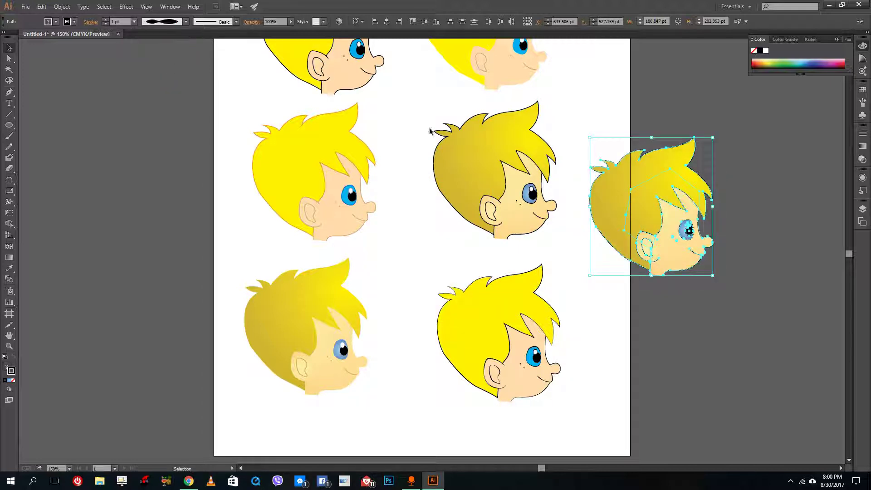
# Move the gradient head with variable-width outlines up into the first row, beside the outline-free flat-coloured head.
pyautogui.click(780, 216)
pyautogui.scroll(4, 779, 218)
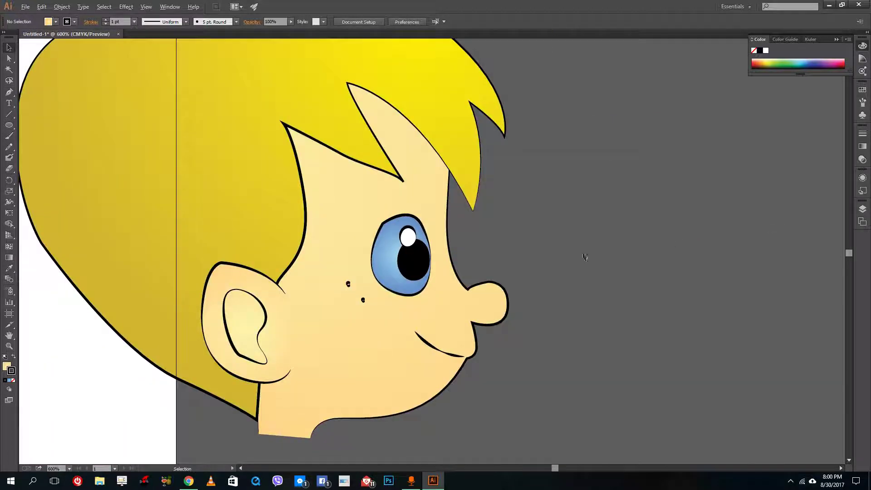
pyautogui.scroll(-4, 530, 257)
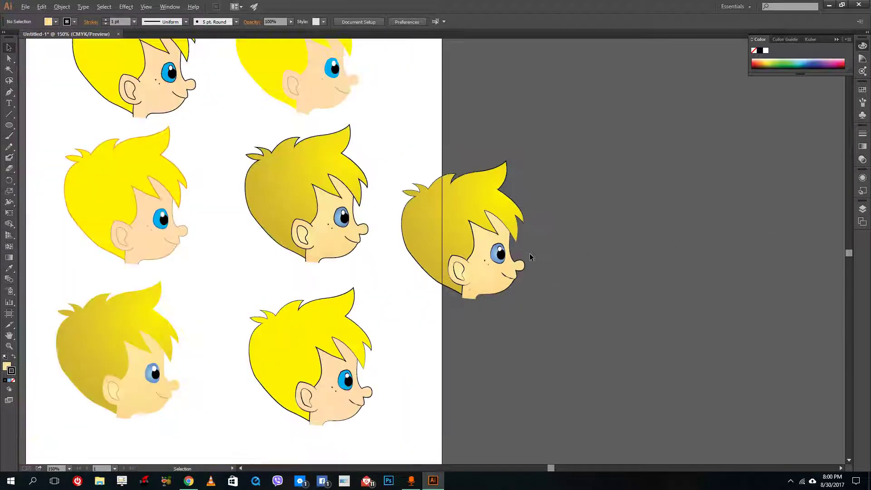
pyautogui.scroll(-2, 551, 317)
pyautogui.scroll(1, 561, 303)
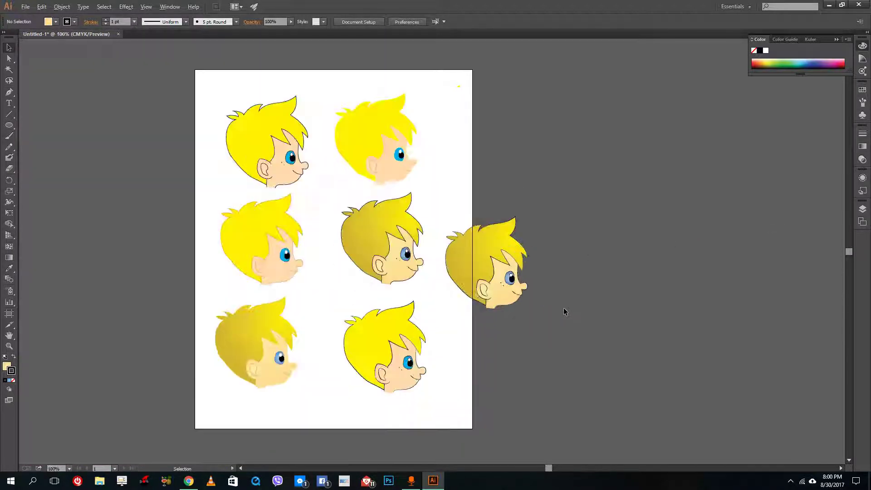
pyautogui.moveTo(445, 203); pyautogui.dragTo(442, 197)
pyautogui.moveTo(495, 254); pyautogui.dragTo(480, 133)
pyautogui.click(521, 218)
# Duplicate the flat-coloured head with variable-width outlines and place the copy in the second row, beside the black-outlined gradient head.
pyautogui.scroll(-1, 520, 223)
pyautogui.scroll(2, 519, 223)
pyautogui.press('a')
pyautogui.moveTo(476, 433); pyautogui.dragTo(339, 311)
pyautogui.moveTo(393, 336); pyautogui.dragTo(481, 228)
pyautogui.press('v')
pyautogui.click(547, 244)
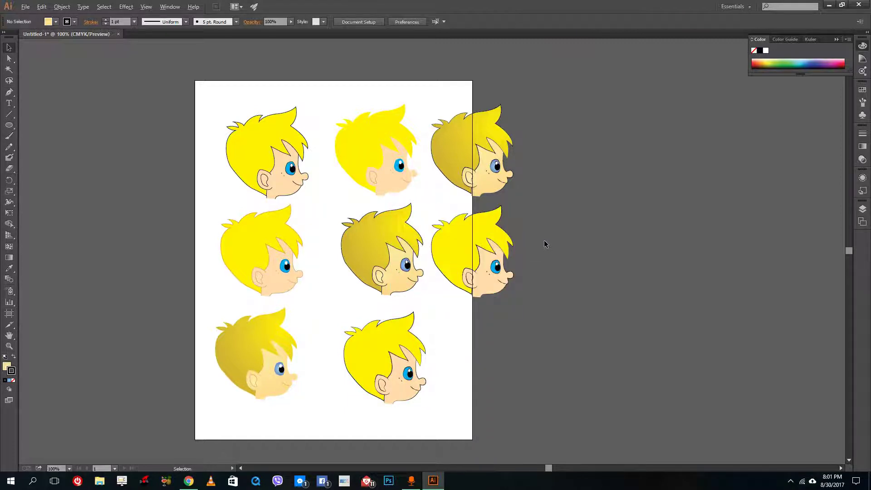
# Widen the artboard to 793 pt on its right side so it encloses the third column of heads.
pyautogui.click(9, 316)
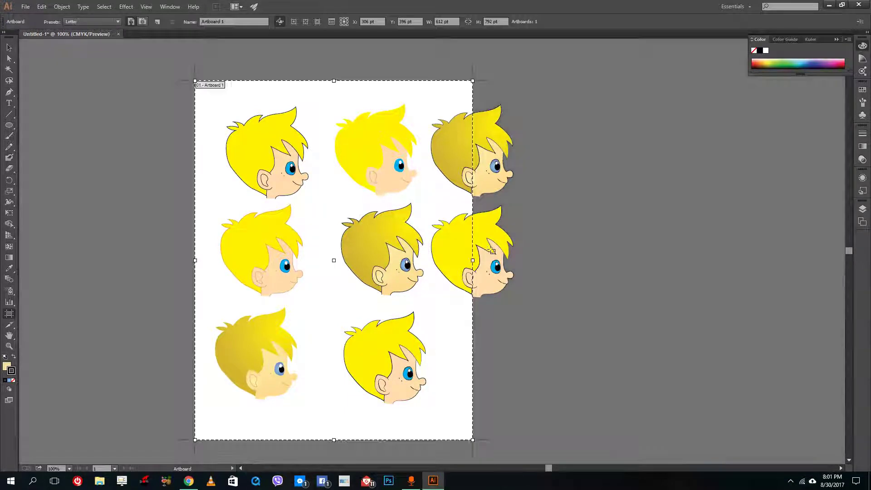
pyautogui.moveTo(472, 261); pyautogui.dragTo(555, 261)
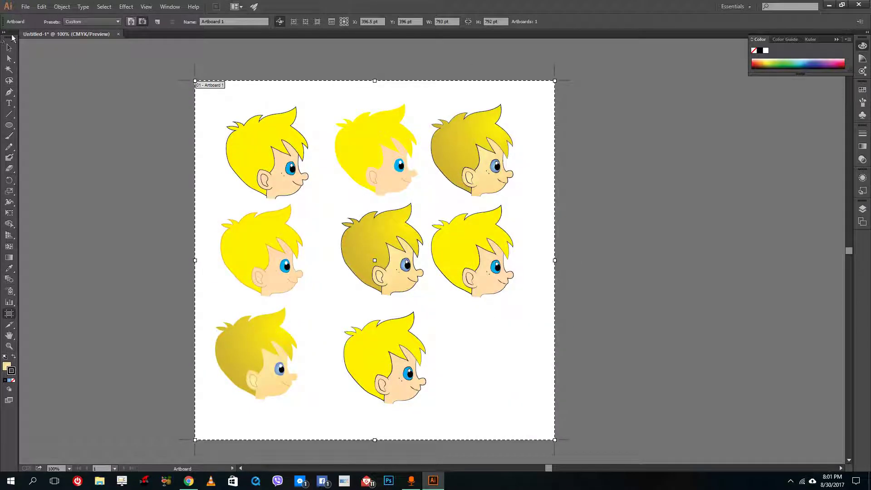
pyautogui.press('v')
# Copy the hair of the third-column flat-coloured head and paste it in place in front.
pyautogui.scroll(1, 607, 293)
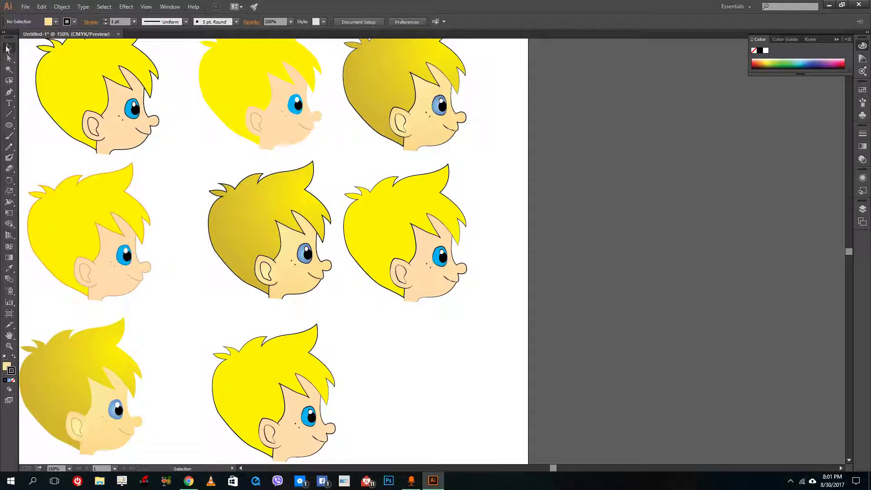
pyautogui.click(447, 263)
pyautogui.scroll(2, 413, 191)
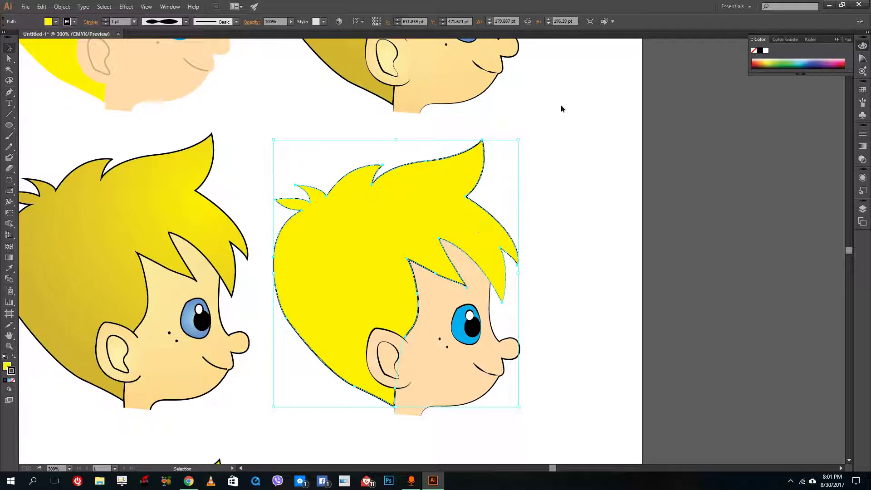
pyautogui.press('a')
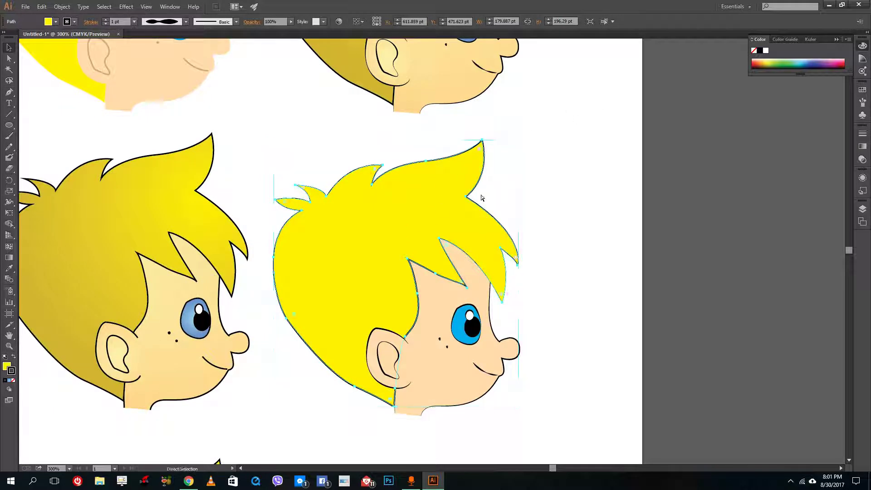
pyautogui.press('v')
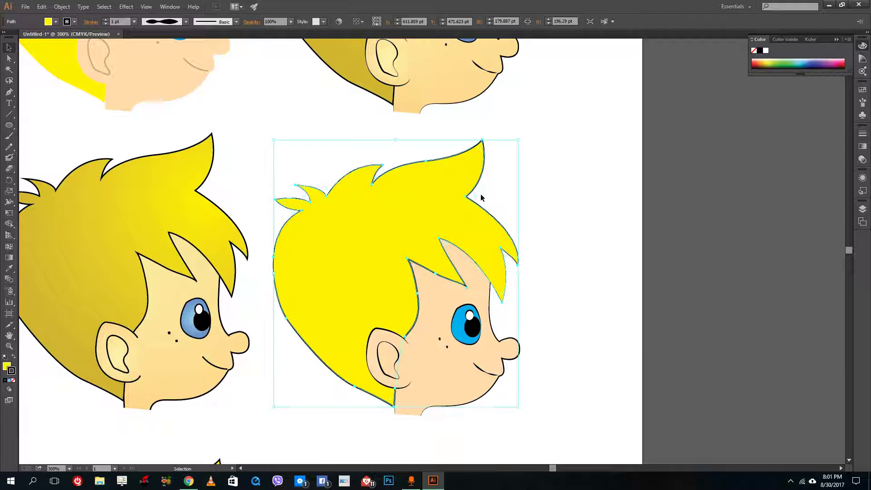
# Fill the hair copy with black and lower its opacity to 38%.
pyautogui.click(48, 21)
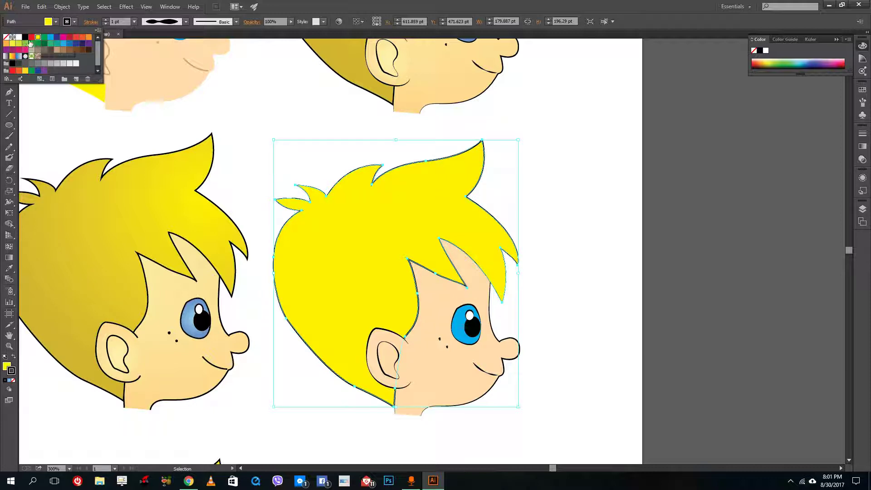
pyautogui.click(26, 37)
pyautogui.click(290, 22)
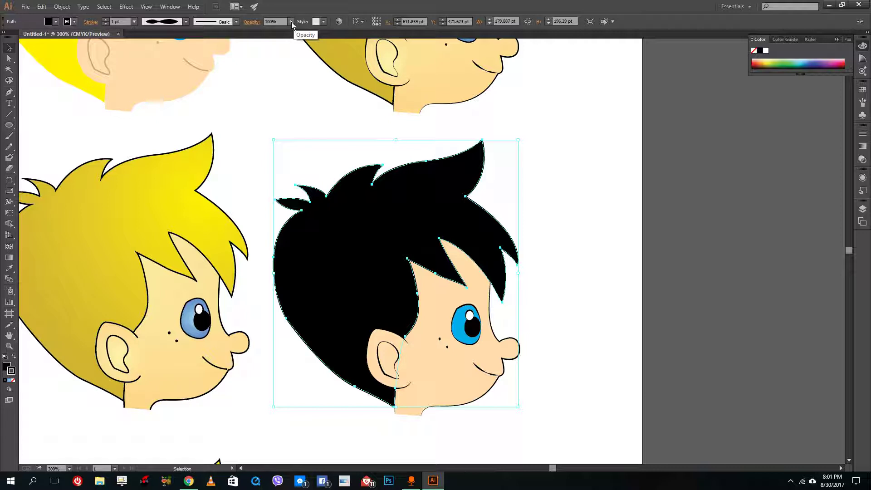
pyautogui.moveTo(276, 32); pyautogui.dragTo(266, 33)
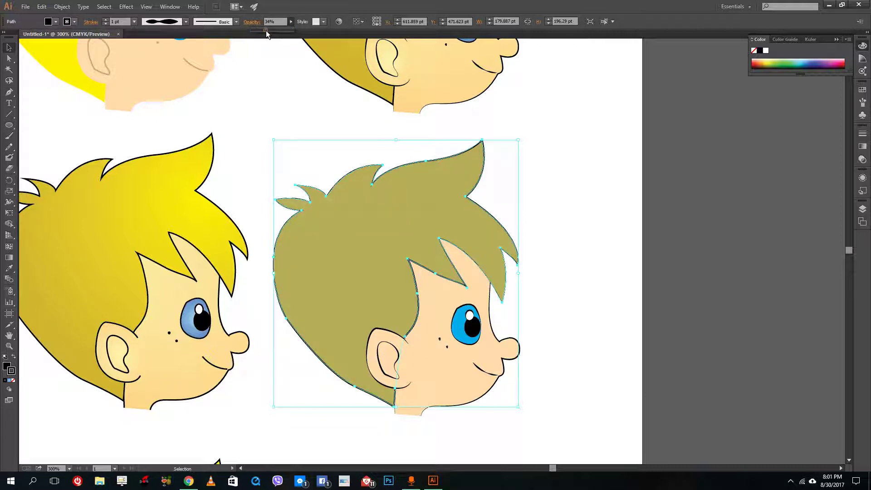
pyautogui.press('Return')
# Erase the dark hair overlay with an enlarged Eraser, leaving only a curved shadow band along the back of the head.
pyautogui.click(9, 168)
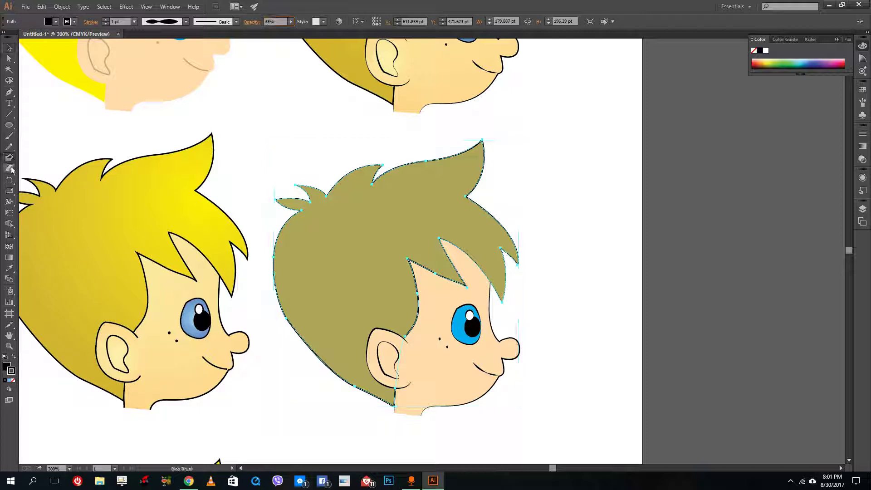
pyautogui.press(']')
pyautogui.press(']')
pyautogui.press(']')
pyautogui.press(']')
pyautogui.press(']')
pyautogui.press(']')
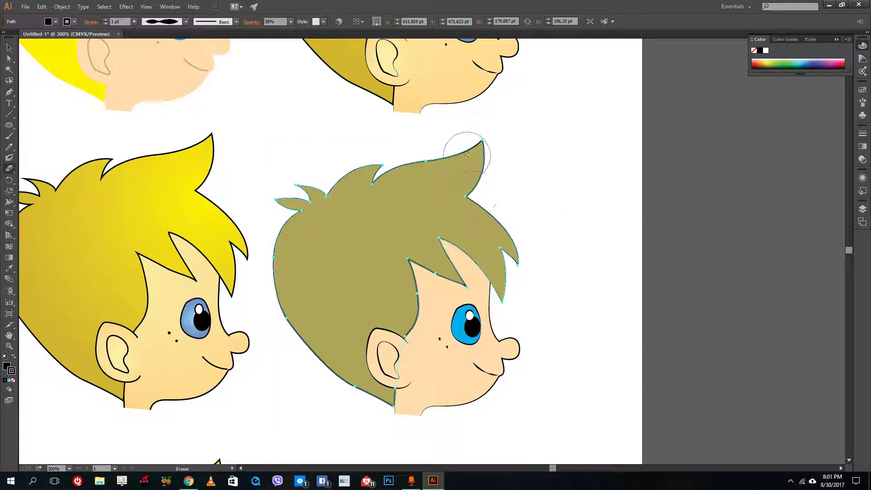
pyautogui.moveTo(537, 242)
pyautogui.mouseDown()
pyautogui.moveTo(432, 189)
pyautogui.moveTo(452, 169)
pyautogui.moveTo(335, 168)
pyautogui.moveTo(477, 265)
pyautogui.moveTo(400, 249)
pyautogui.moveTo(427, 254)
pyautogui.moveTo(383, 233)
pyautogui.moveTo(428, 289)
pyautogui.moveTo(368, 271)
pyautogui.moveTo(314, 197)
pyautogui.moveTo(295, 187)
pyautogui.moveTo(323, 219)
pyautogui.moveTo(346, 273)
pyautogui.moveTo(482, 345)
pyautogui.mouseUp()
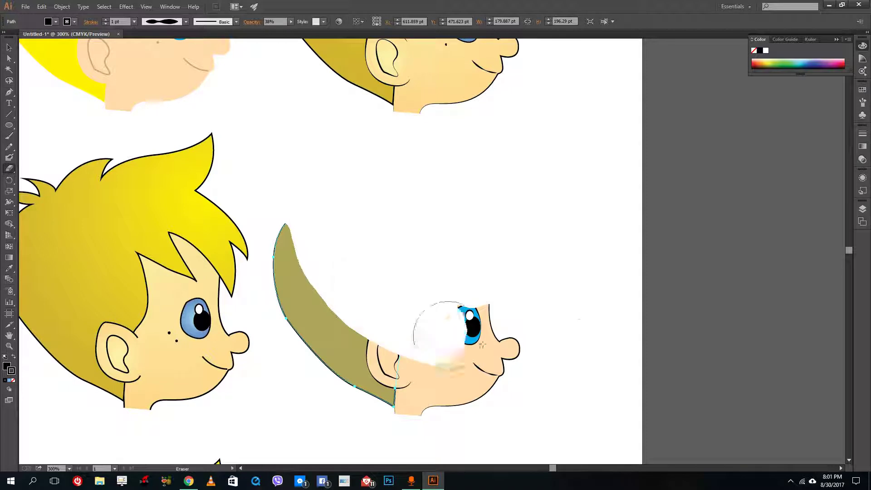
pyautogui.hotkey('ctrl', 'z')
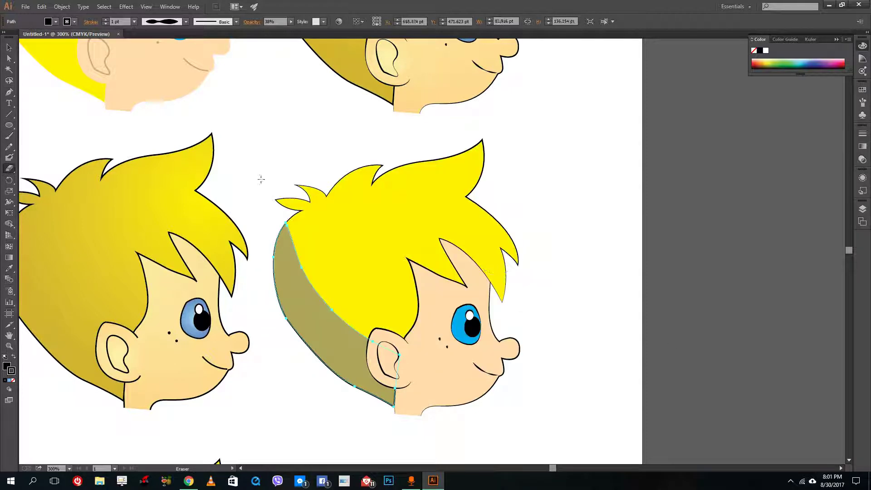
pyautogui.click(8, 47)
pyautogui.click(575, 199)
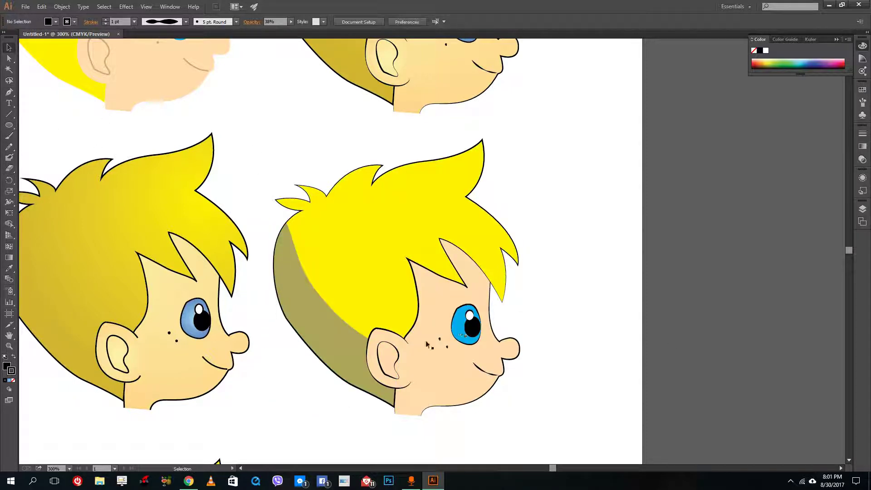
# Set the opacity of the hair shadow band to 30% and deselect it.
pyautogui.click(314, 325)
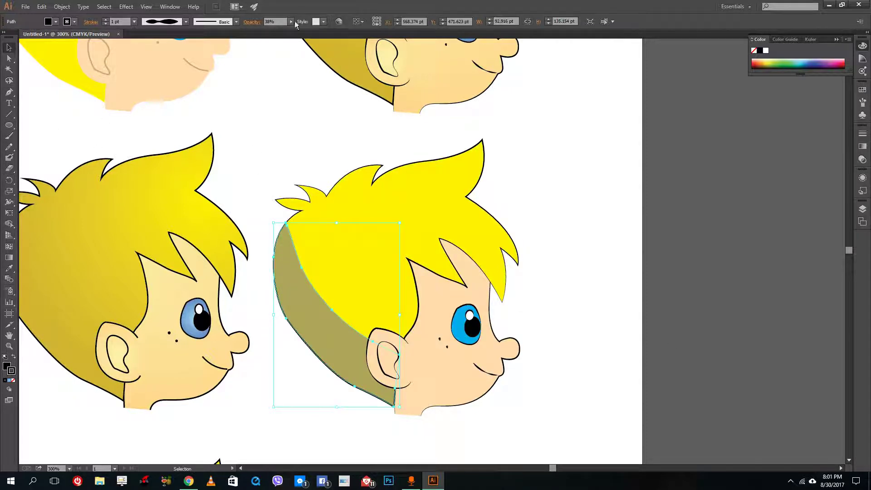
pyautogui.click(276, 22)
pyautogui.write('30')
pyautogui.press('Return')
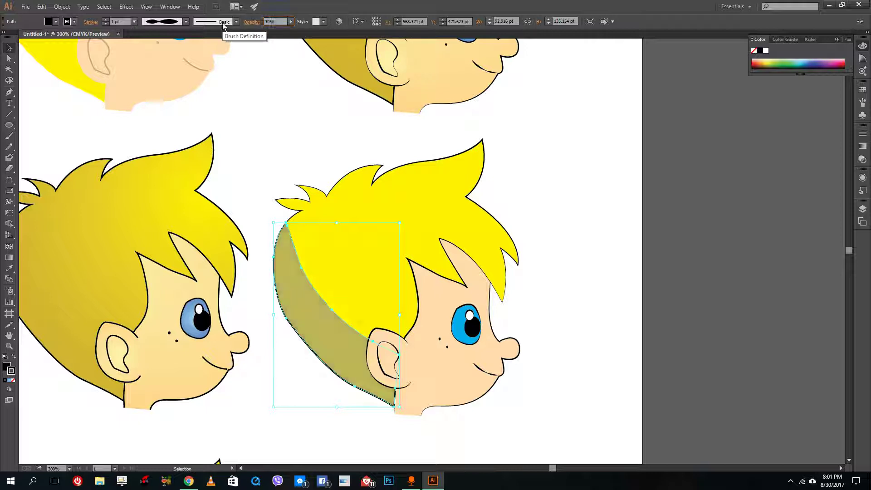
pyautogui.click(605, 282)
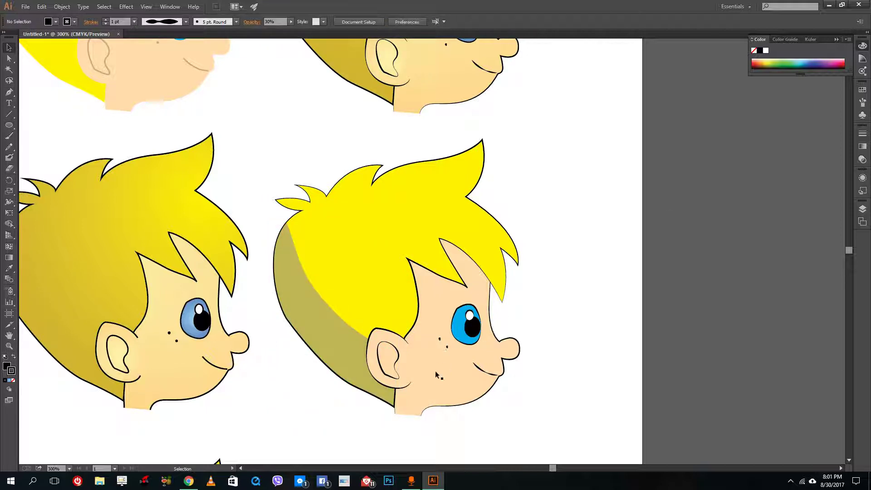
# Duplicate the face shape in place and give the copy a black fill at 2% opacity.
pyautogui.click(455, 386)
pyautogui.press('a')
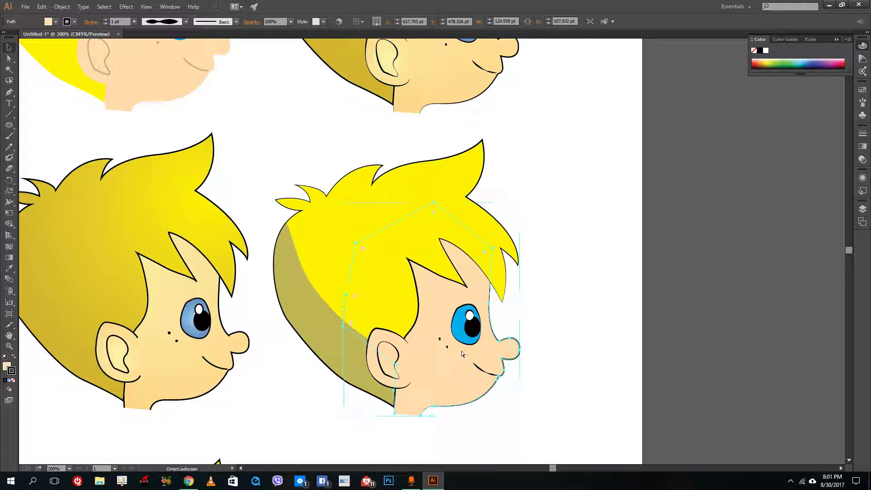
pyautogui.press('v')
pyautogui.click(55, 21)
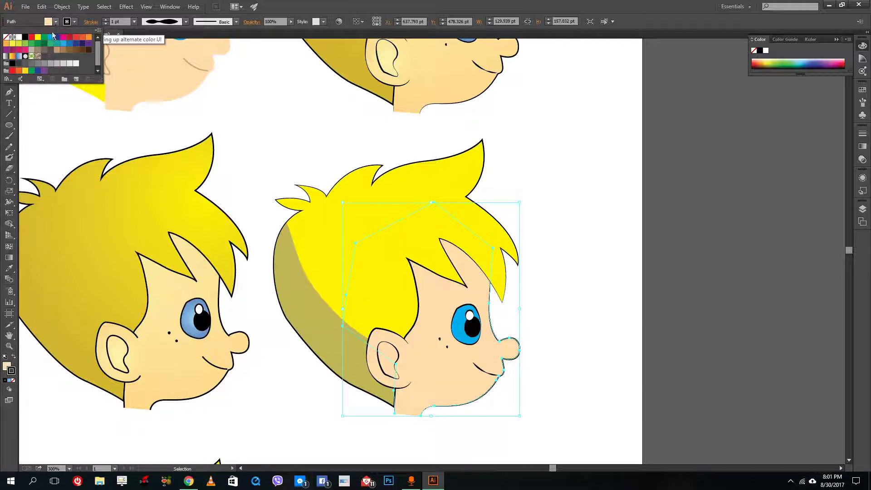
pyautogui.click(25, 37)
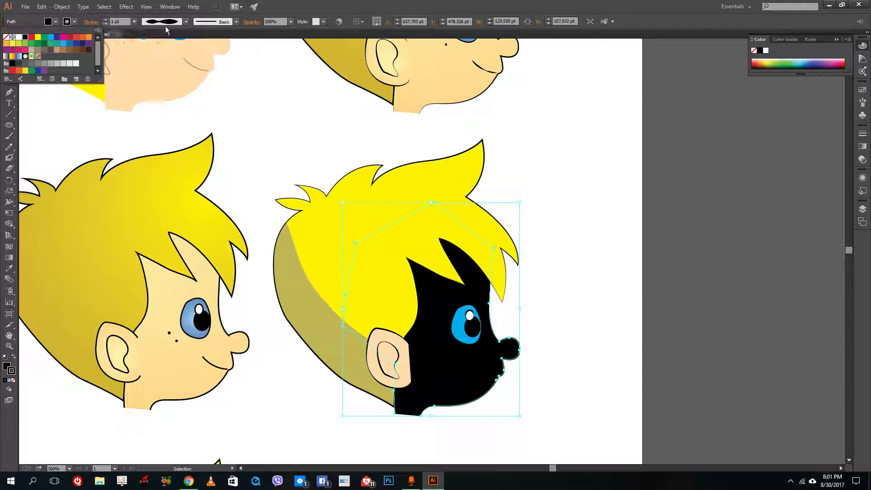
pyautogui.press('Escape')
pyautogui.click(291, 24)
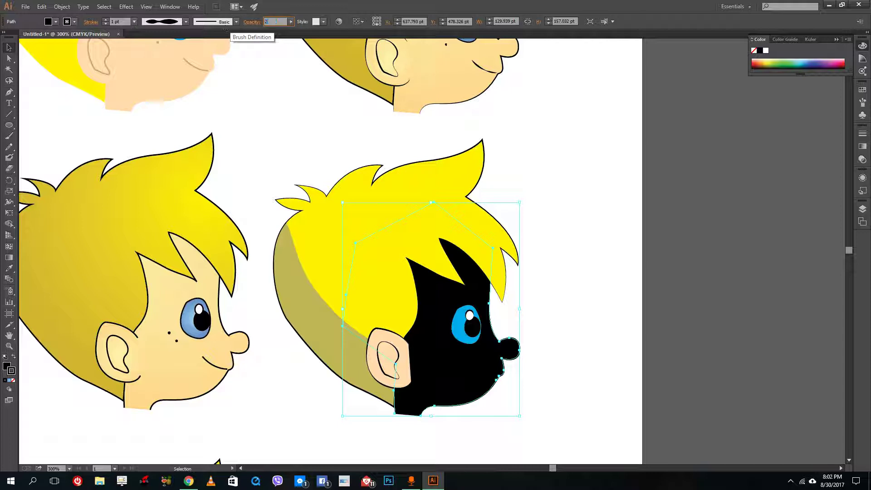
pyautogui.press('Return')
pyautogui.click(592, 203)
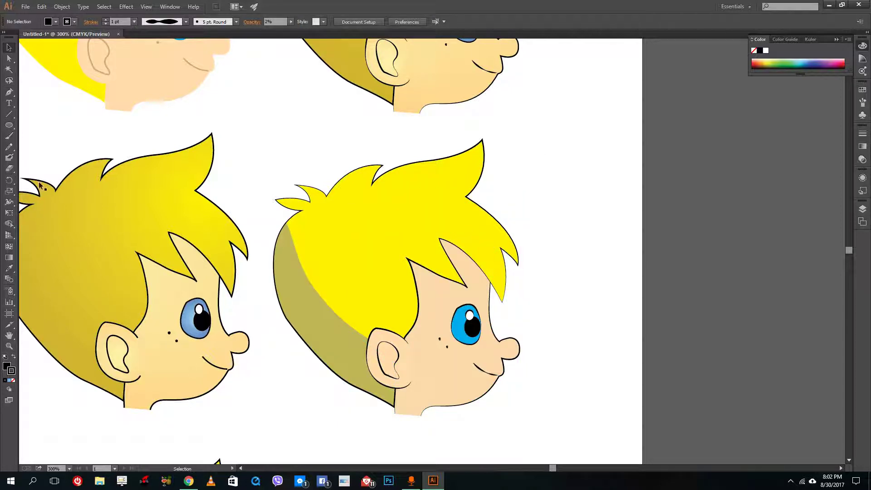
pyautogui.click(9, 168)
pyautogui.moveTo(470, 341)
pyautogui.mouseDown()
pyautogui.moveTo(465, 349)
pyautogui.moveTo(473, 320)
pyautogui.moveTo(444, 291)
pyautogui.moveTo(448, 278)
pyautogui.moveTo(470, 306)
pyautogui.moveTo(451, 300)
pyautogui.moveTo(456, 420)
pyautogui.mouseUp()
pyautogui.hotkey('ctrl', 'z')
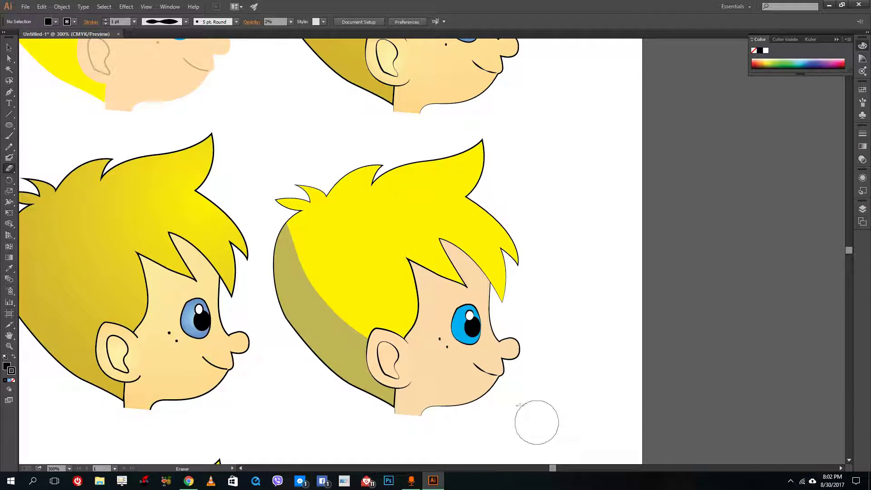
# Erase the black face overlay with a smaller Eraser, leaving shadow areas only under the fringe, beside the ear and on the neck.
pyautogui.click(9, 47)
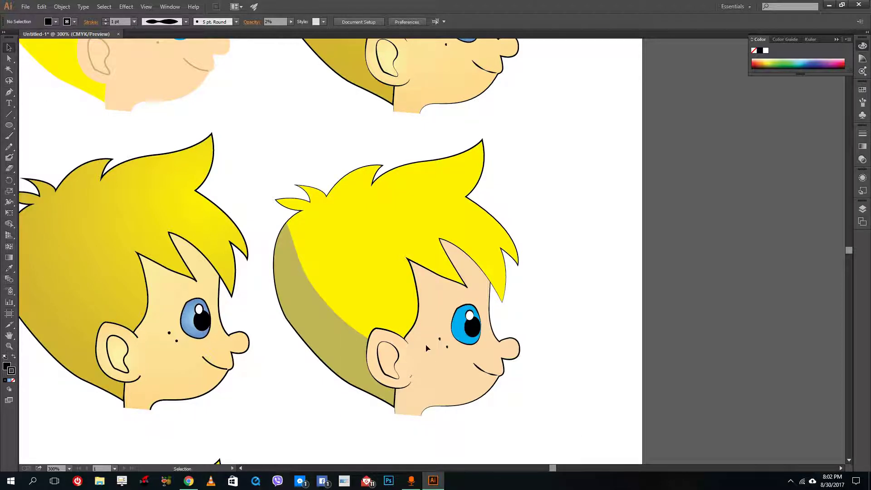
pyautogui.click(426, 348)
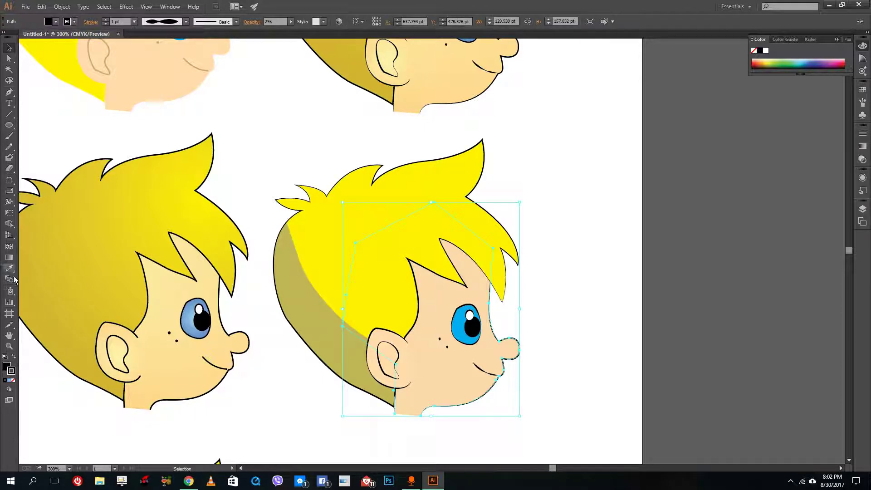
pyautogui.click(10, 170)
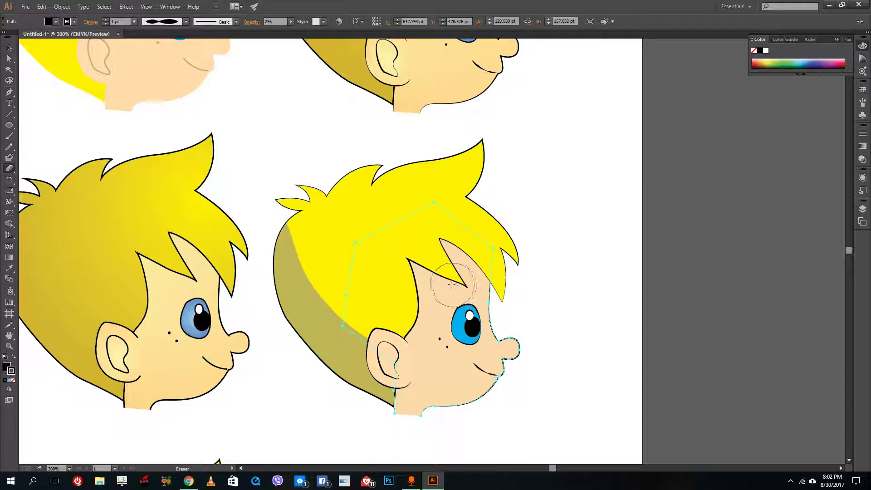
pyautogui.press('[')
pyautogui.press('[')
pyautogui.press('[')
pyautogui.press('[')
pyautogui.press('[')
pyautogui.press('[')
pyautogui.press('[')
pyautogui.press('[')
pyautogui.moveTo(445, 260)
pyautogui.mouseDown()
pyautogui.moveTo(482, 290)
pyautogui.moveTo(511, 334)
pyautogui.mouseUp()
pyautogui.moveTo(399, 275)
pyautogui.mouseDown()
pyautogui.moveTo(483, 309)
pyautogui.moveTo(521, 360)
pyautogui.mouseUp()
pyautogui.hotkey('ctrl', 'z')
pyautogui.moveTo(437, 300)
pyautogui.mouseDown()
pyautogui.moveTo(427, 359)
pyautogui.moveTo(447, 387)
pyautogui.moveTo(437, 407)
pyautogui.moveTo(447, 351)
pyautogui.moveTo(463, 326)
pyautogui.moveTo(443, 417)
pyautogui.moveTo(471, 358)
pyautogui.moveTo(463, 350)
pyautogui.moveTo(518, 388)
pyautogui.moveTo(470, 402)
pyautogui.moveTo(502, 364)
pyautogui.moveTo(522, 379)
pyautogui.mouseUp()
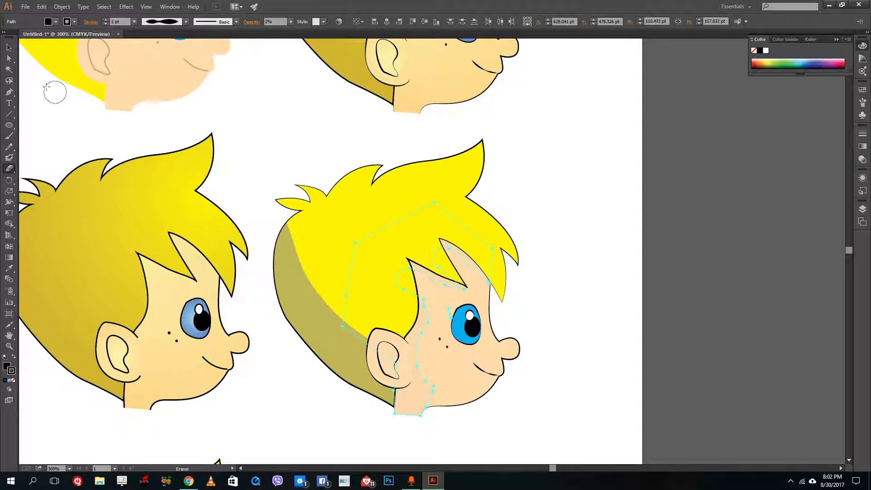
pyautogui.click(9, 47)
pyautogui.click(282, 131)
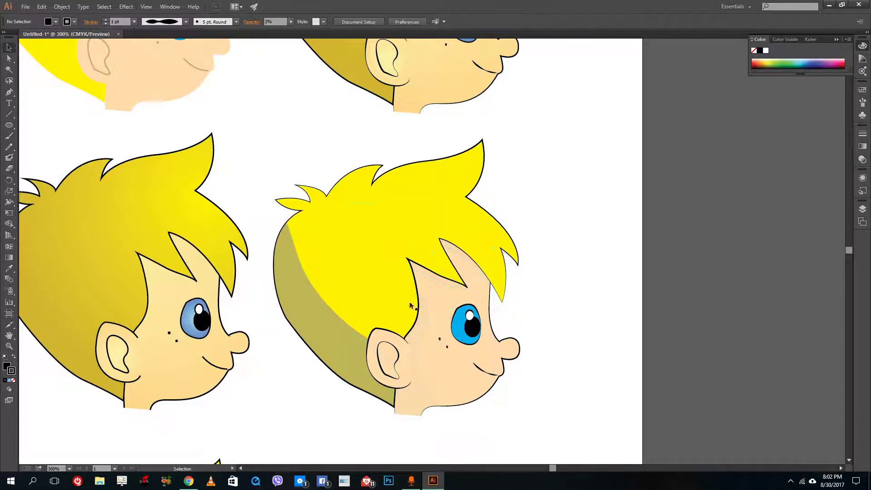
# Set the opacity of the face shadow to 20% and deselect it.
pyautogui.click(403, 369)
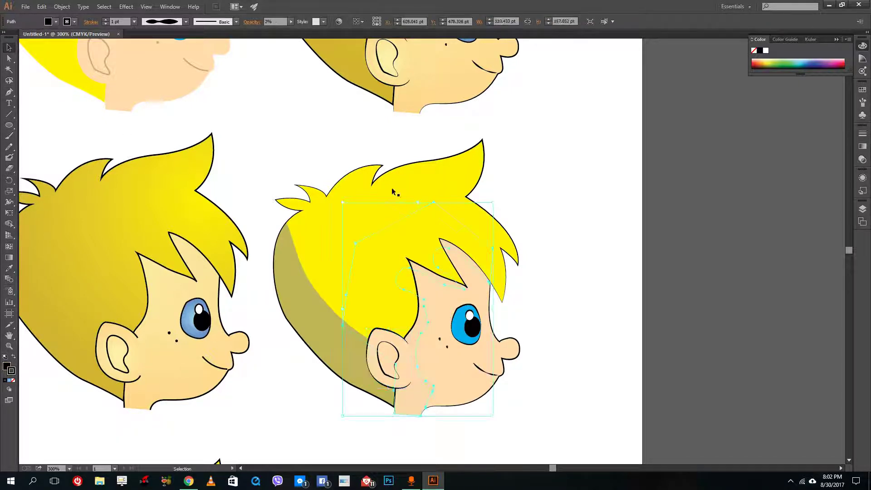
pyautogui.click(281, 20)
pyautogui.write('20')
pyautogui.press('Return')
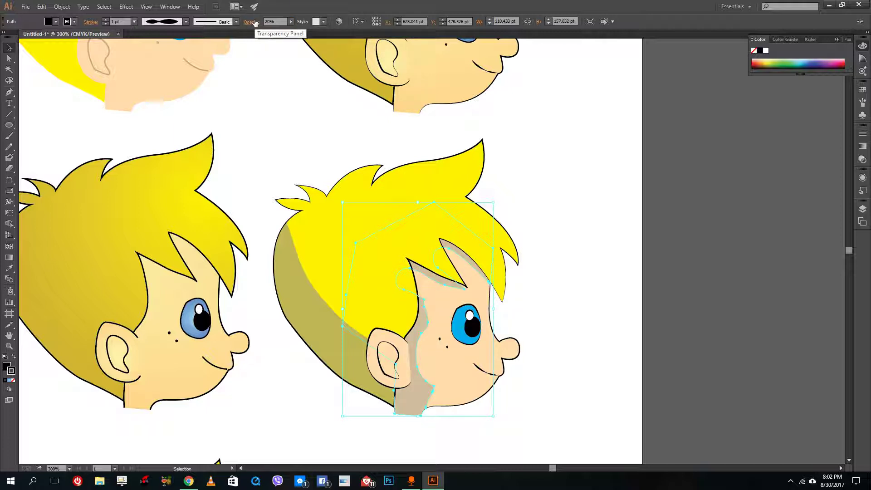
pyautogui.click(638, 302)
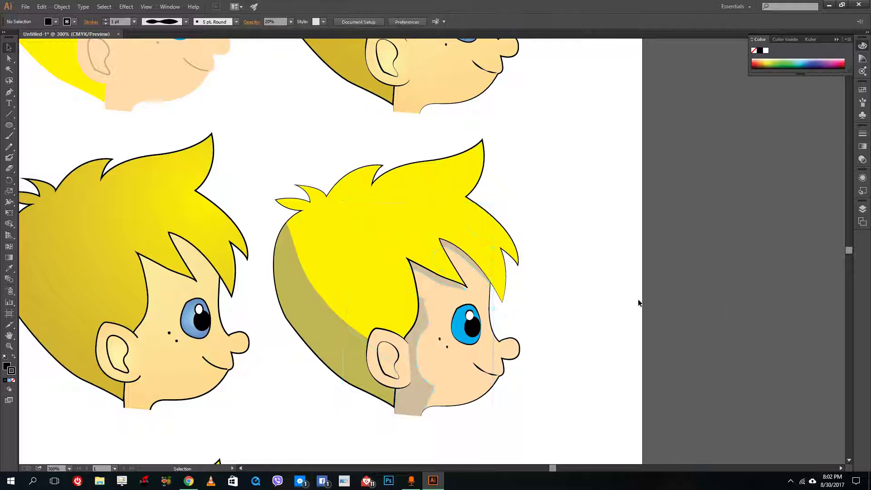
# Duplicate the cel-shaded head's ear shape in place, give the copy a black fill at 20% opacity, and deselect it.
pyautogui.click(406, 357)
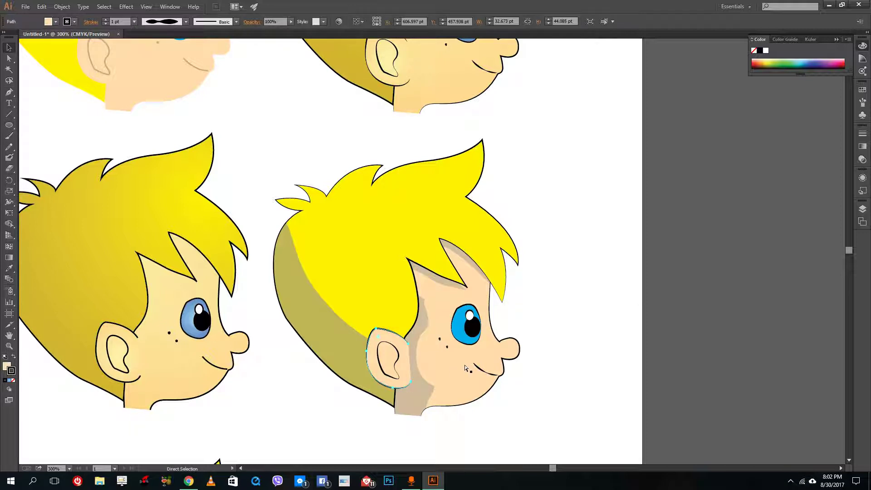
pyautogui.press('v')
pyautogui.click(48, 21)
pyautogui.click(25, 36)
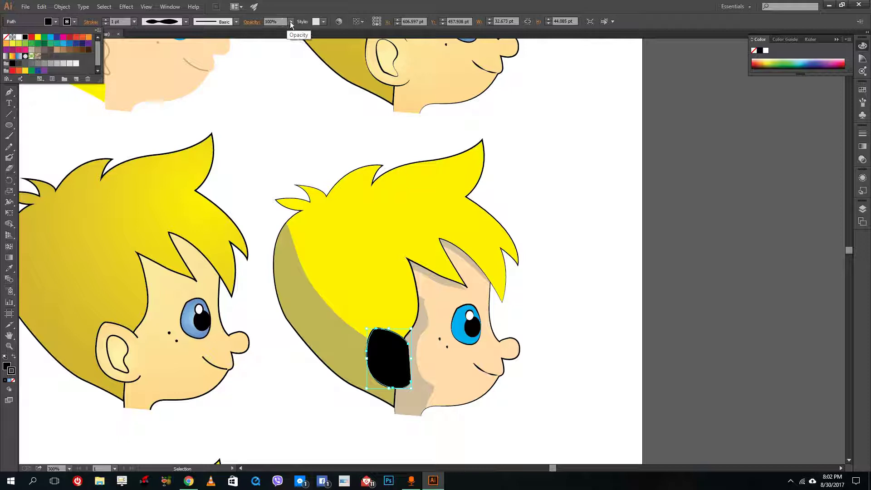
pyautogui.click(290, 24)
pyautogui.click(275, 21)
pyautogui.write('20')
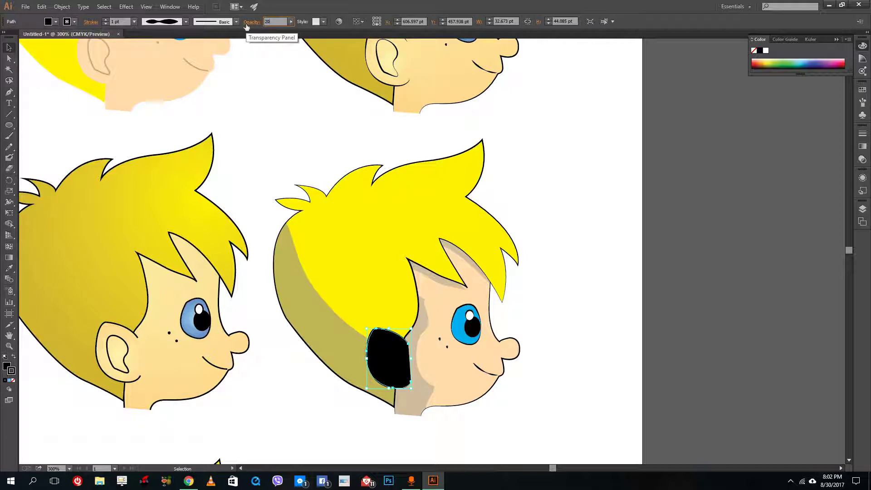
pyautogui.press('Return')
pyautogui.click(611, 318)
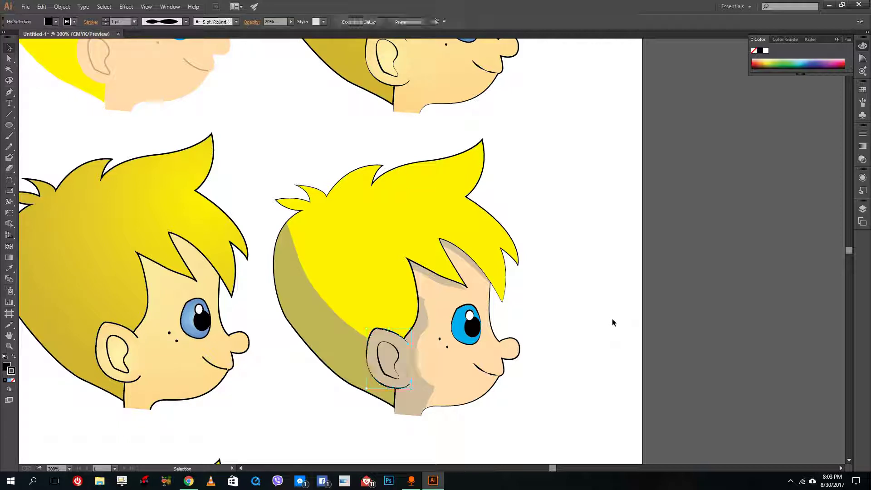
# Place a copy of the whole cel-shaded head in the empty space directly below the original and deselect it.
pyautogui.scroll(-1, 587, 324)
pyautogui.scroll(-2, 587, 324)
pyautogui.scroll(1, 616, 350)
pyautogui.scroll(-1, 656, 380)
pyautogui.scroll(1, 643, 388)
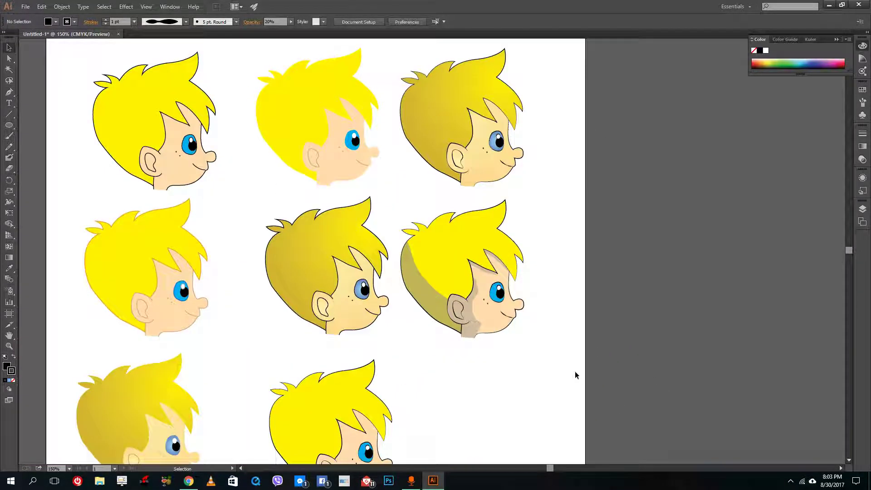
pyautogui.scroll(-2, 575, 371)
pyautogui.moveTo(573, 357); pyautogui.dragTo(489, 393)
pyautogui.press('a')
pyautogui.press('v')
pyautogui.scroll(-4, 583, 341)
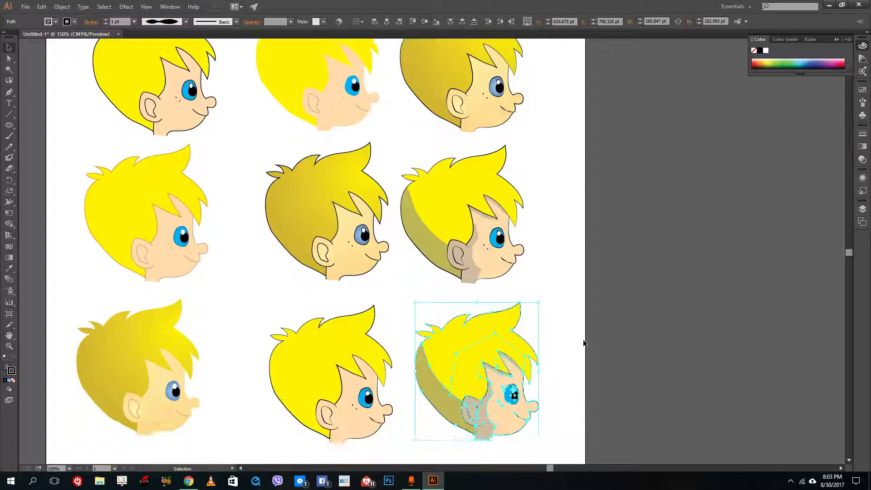
pyautogui.click(583, 364)
# Apply a Gaussian Blur with a 10-pixel radius to the hair and face shadows of the copied head and deselect them.
pyautogui.scroll(1, 565, 384)
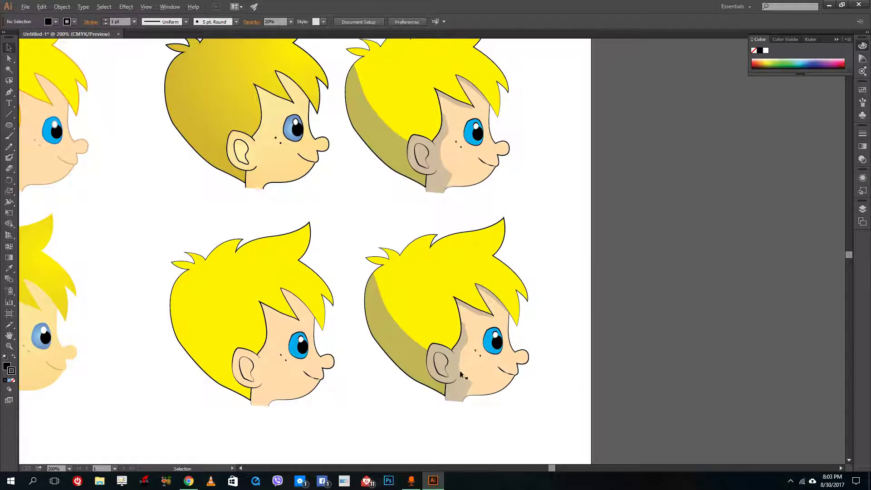
pyautogui.click(476, 350)
pyautogui.keyDown('shift'); pyautogui.click(396, 339); pyautogui.keyUp('shift')
pyautogui.click(104, 6)
pyautogui.moveTo(126, 6)
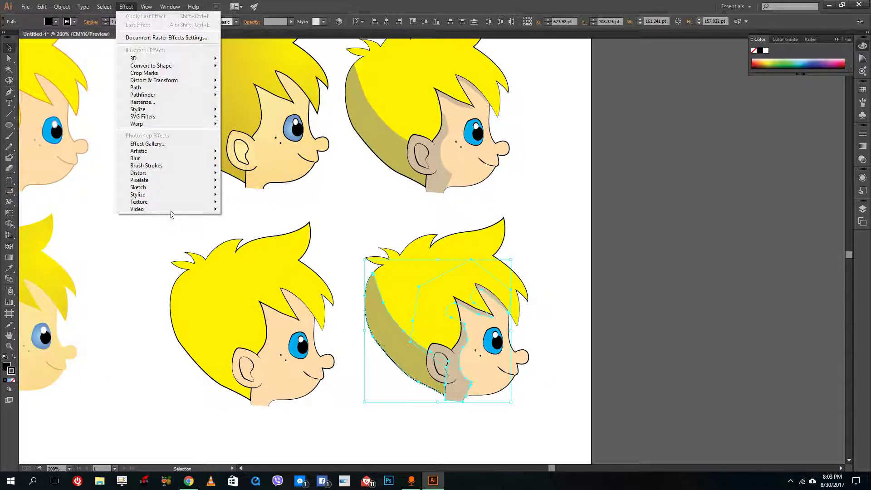
pyautogui.moveTo(217, 159)
pyautogui.click(251, 160)
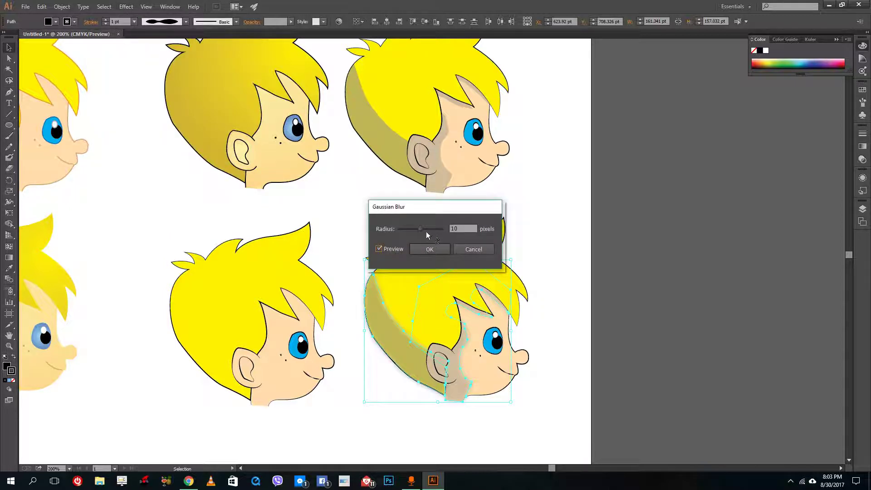
pyautogui.click(429, 250)
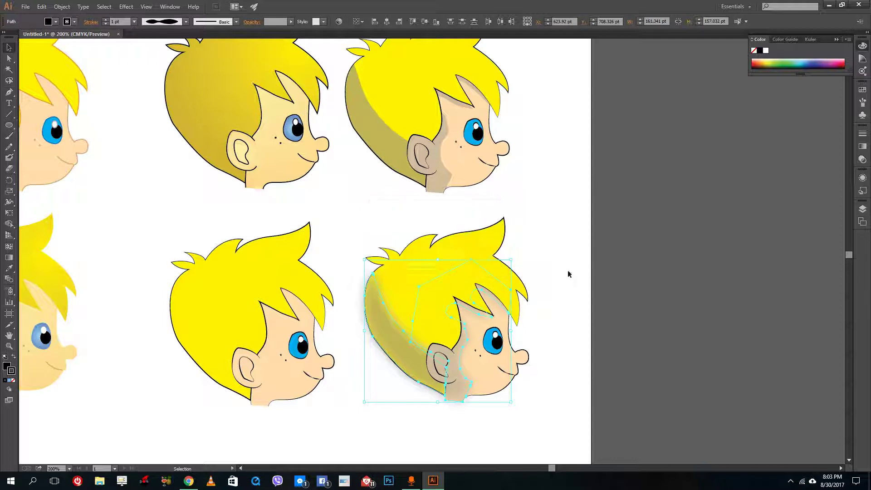
pyautogui.click(582, 271)
pyautogui.scroll(-1, 579, 271)
pyautogui.scroll(-2, 579, 271)
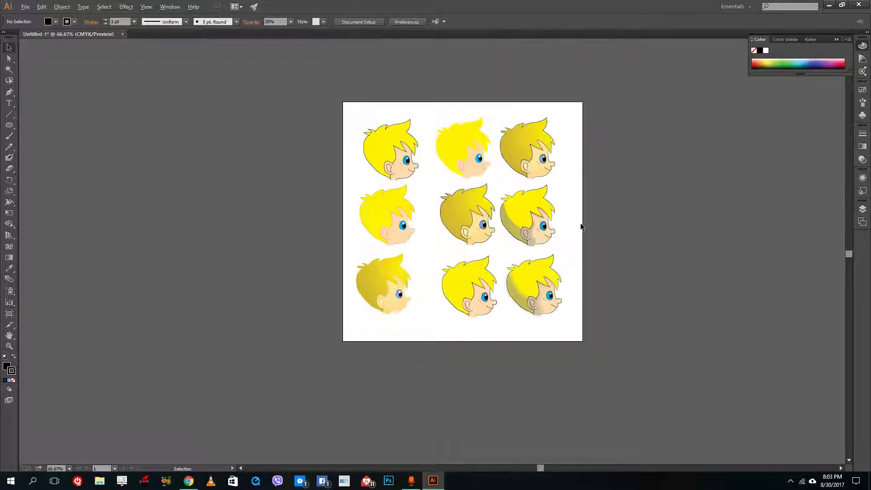
pyautogui.scroll(1, 612, 174)
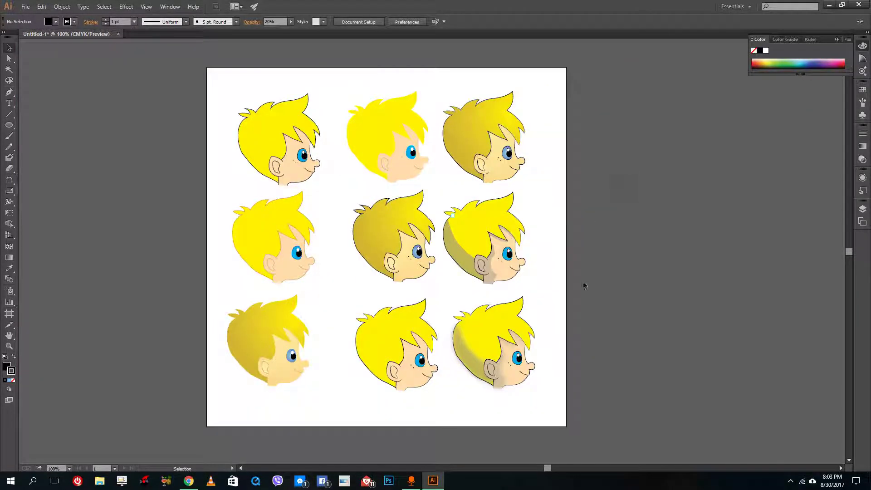